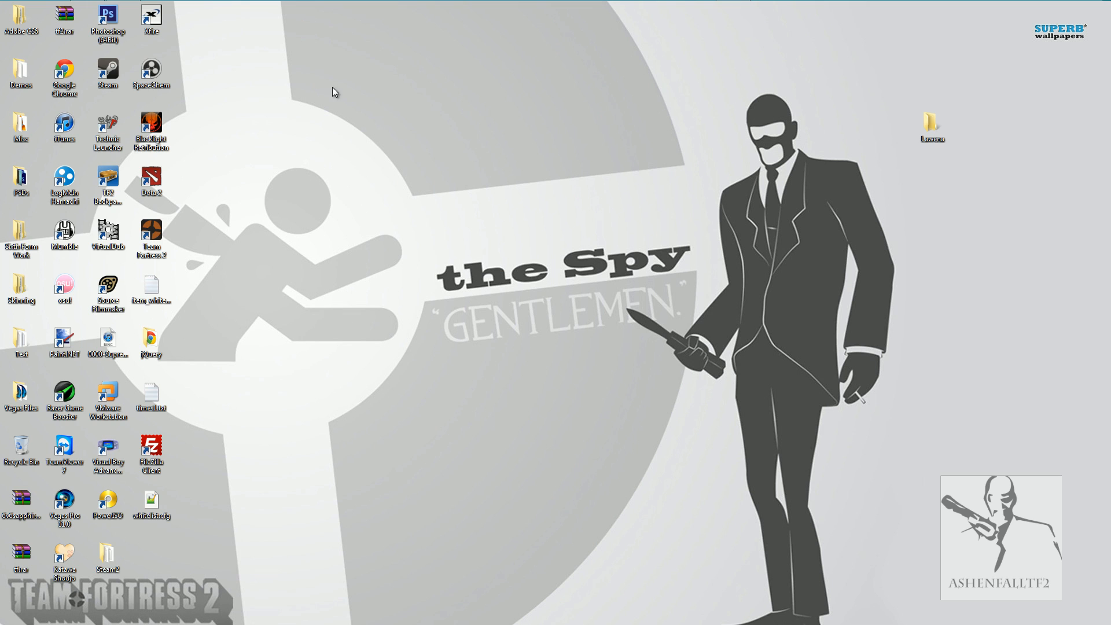
# Switch to Chrome, review the lawenarecordingtool project page and open the download page for lawena Recording Tool v3.rar.
pyautogui.click(101, 9)
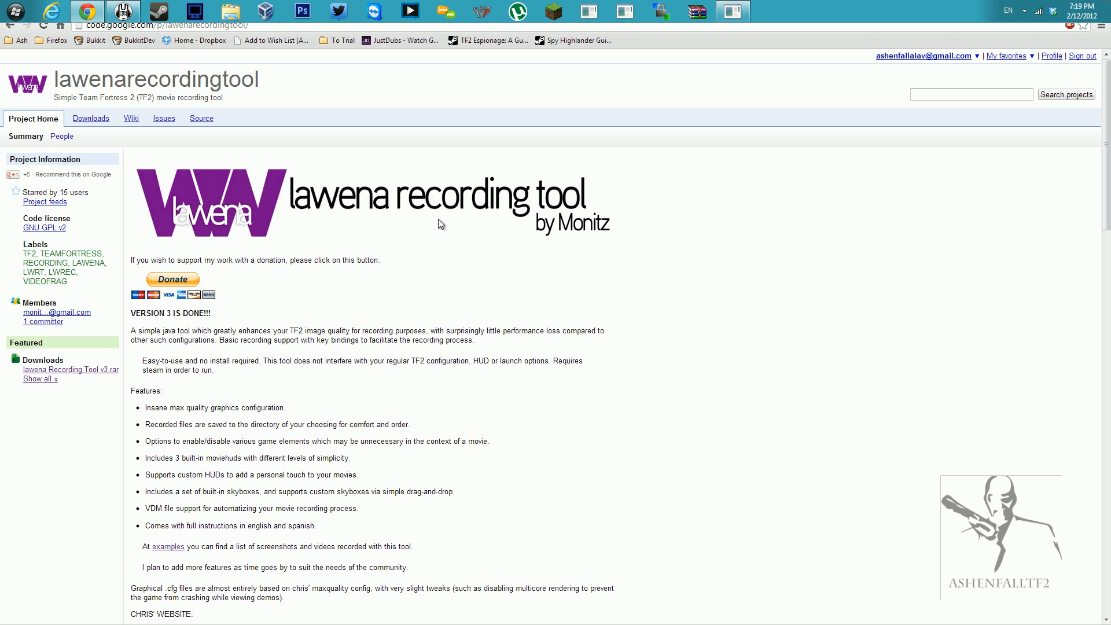
pyautogui.moveTo(265, 24)
pyautogui.mouseDown()
pyautogui.moveTo(106, 24)
pyautogui.moveTo(266, 25)
pyautogui.mouseUp()
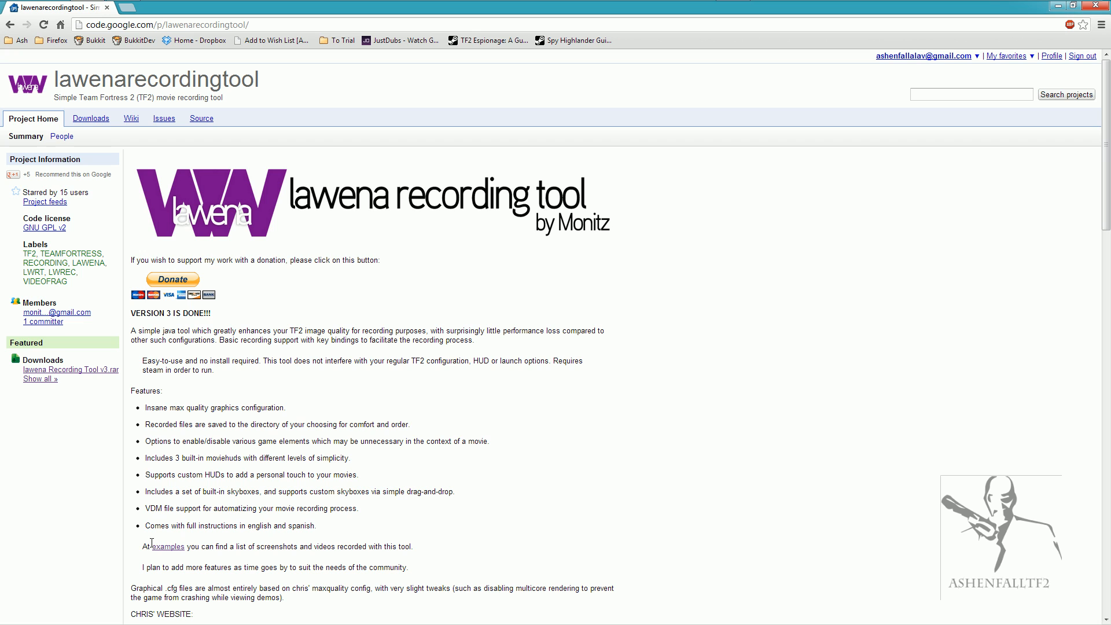
pyautogui.scroll(-6, 713, 456)
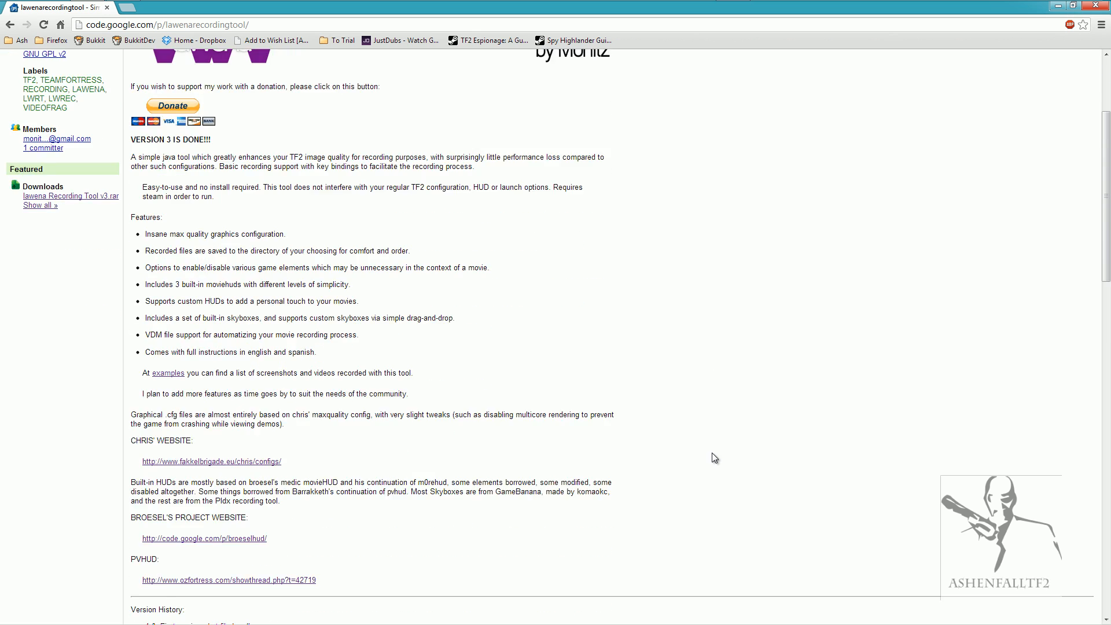
pyautogui.scroll(6, 712, 455)
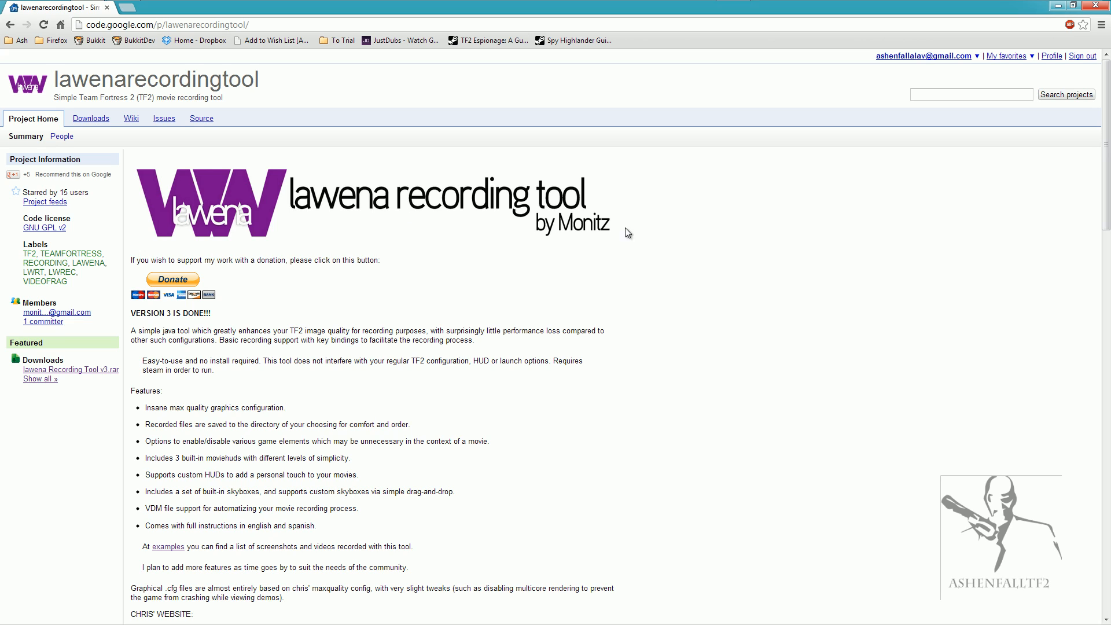
pyautogui.click(96, 373)
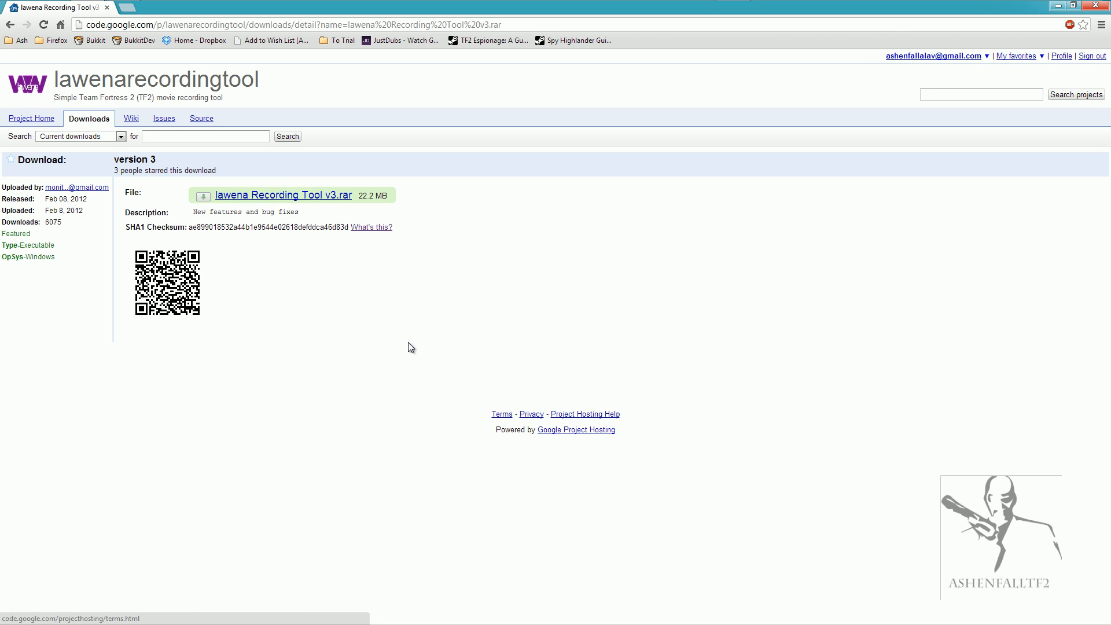
# Download lawena Recording Tool v3.rar into the Lawena folder on the desktop.
pyautogui.click(285, 202)
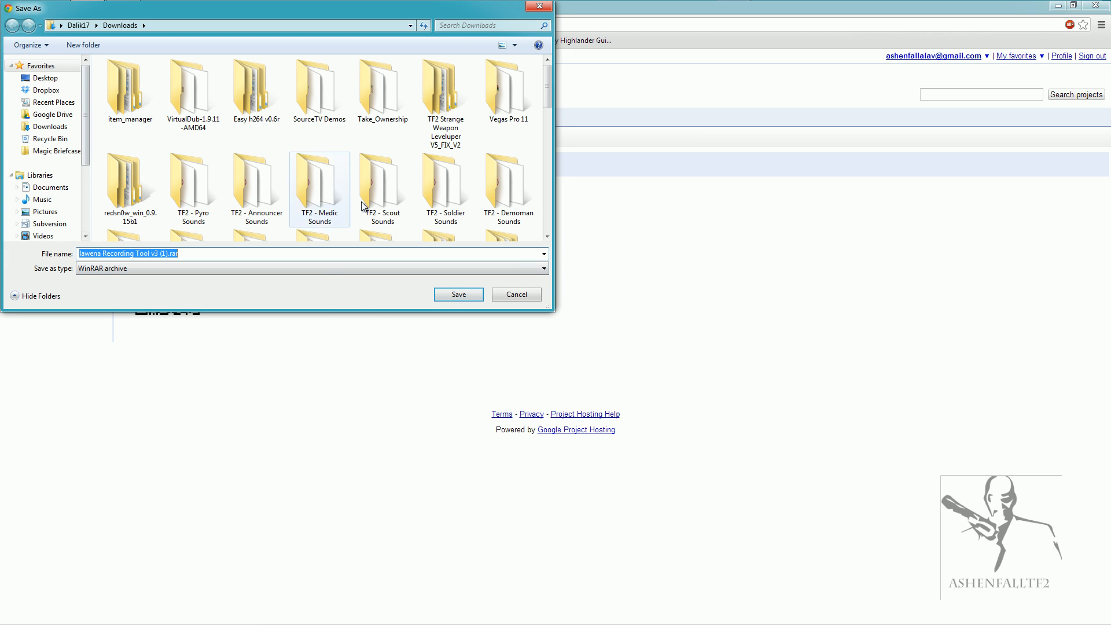
pyautogui.click(60, 79)
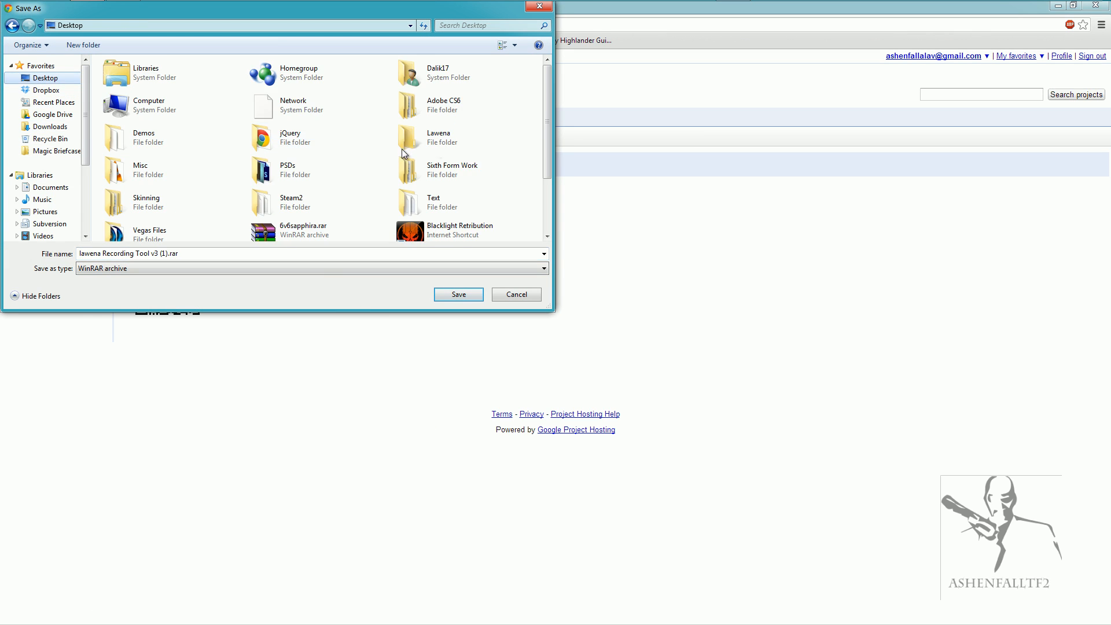
pyautogui.doubleClick(470, 136)
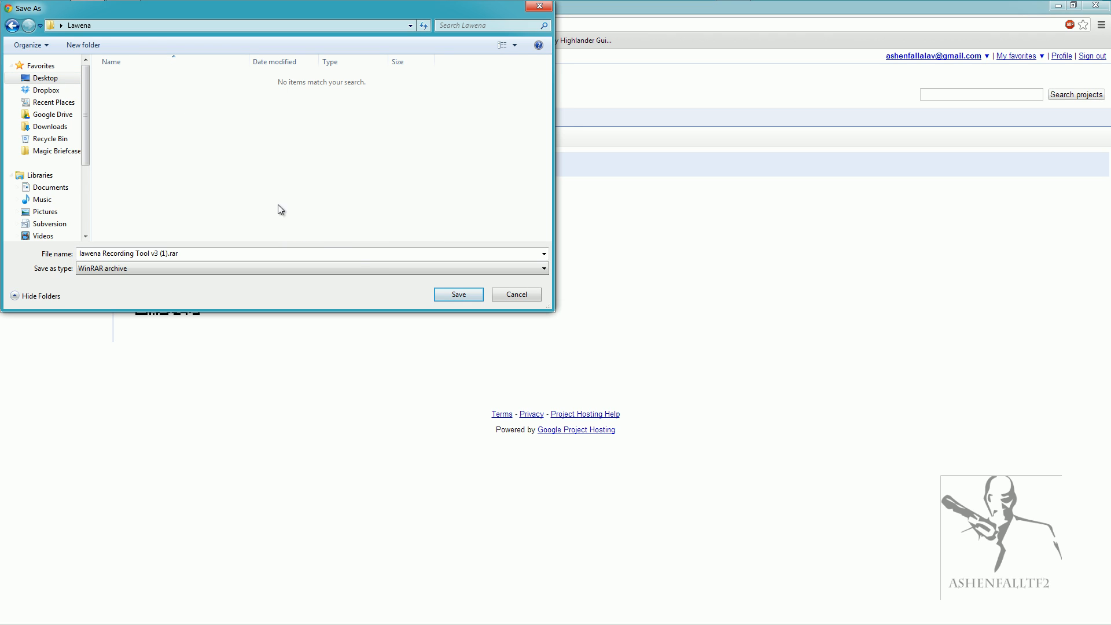
pyautogui.click(443, 294)
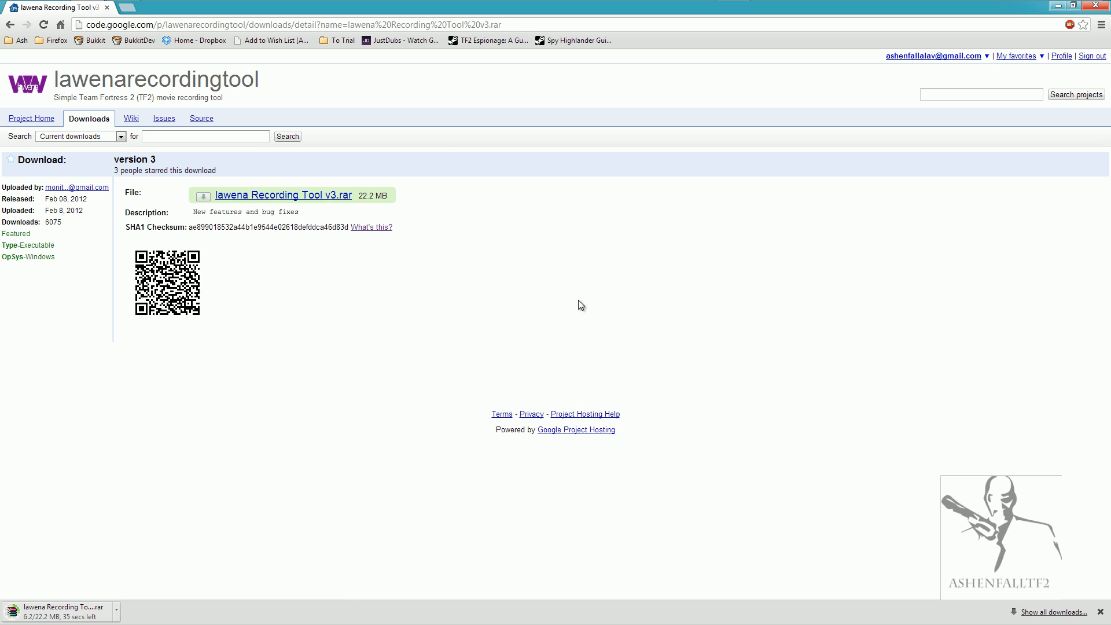
# Go to virtualdub.org and open its downloads page.
pyautogui.click(181, 26)
pyautogui.write('virtualdub.org')
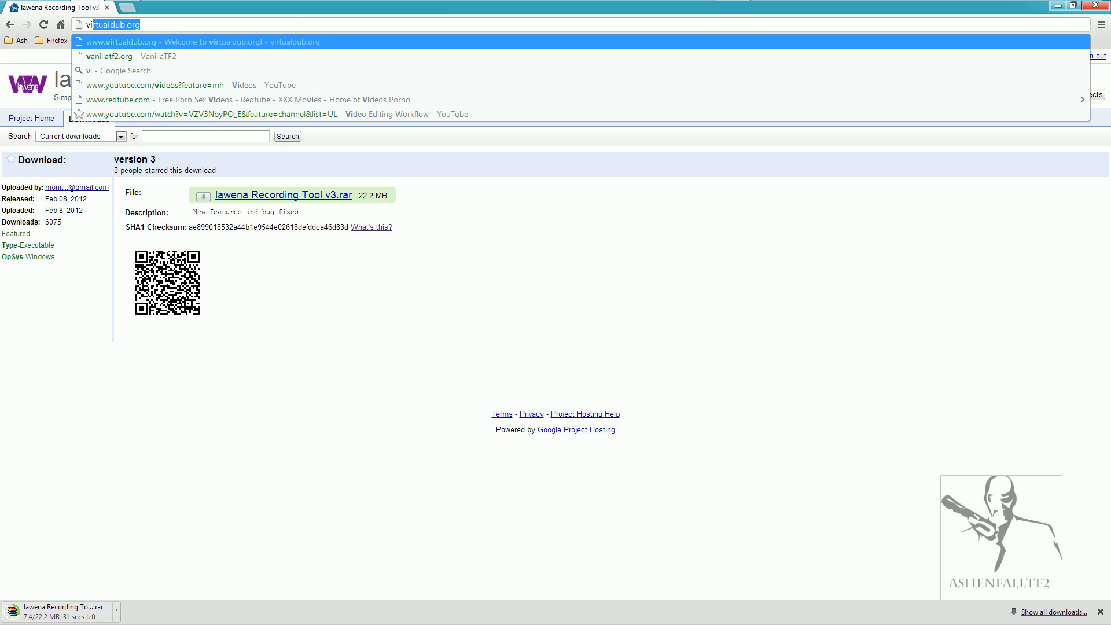
pyautogui.press('Return')
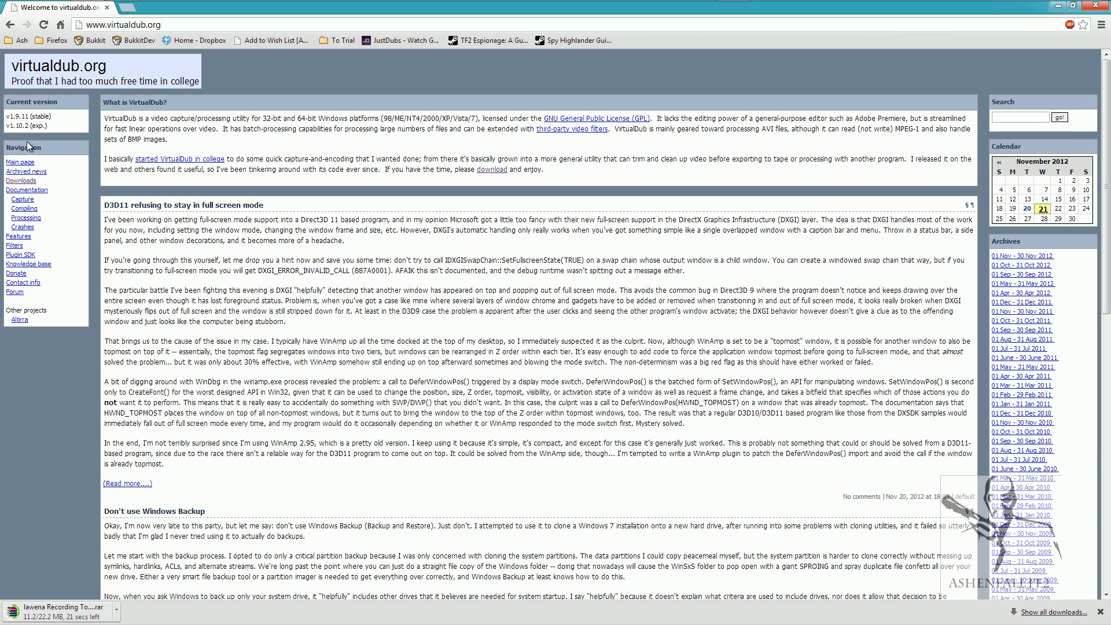
pyautogui.click(21, 181)
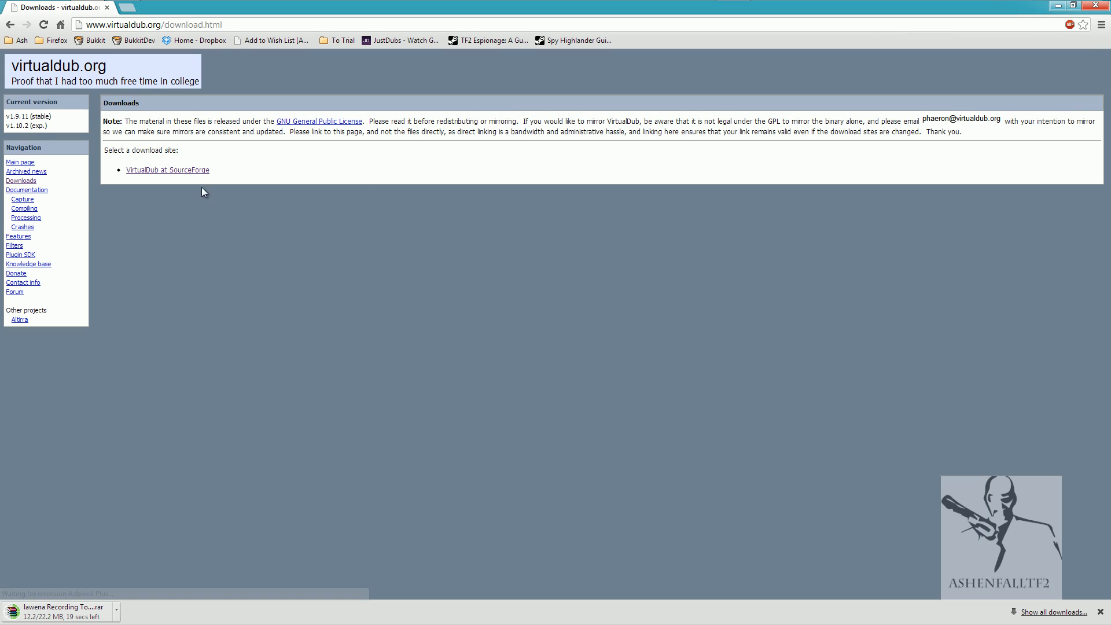
# Download the VirtualDub 1.9.11 stable 64-bit release build from SourceForge into the Lawena folder.
pyautogui.click(168, 171)
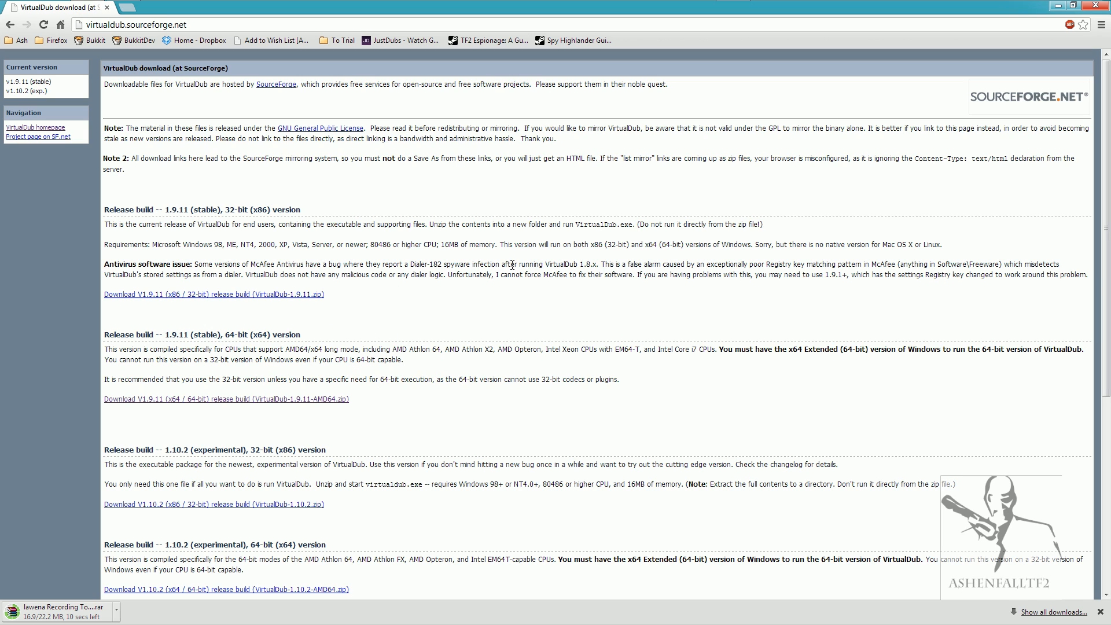
pyautogui.click(242, 409)
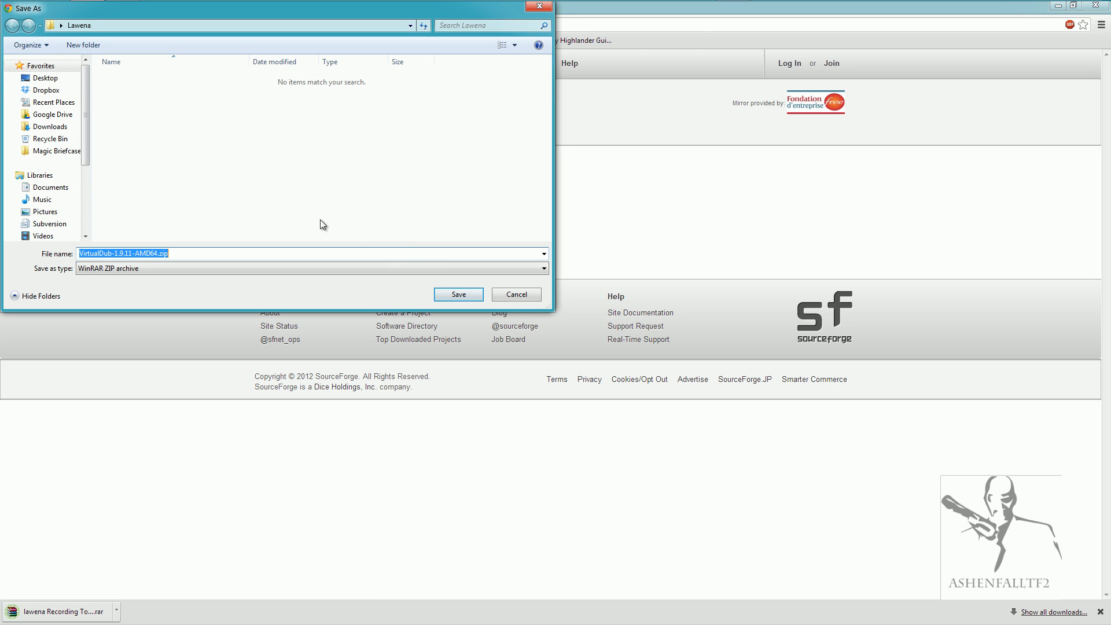
pyautogui.click(456, 296)
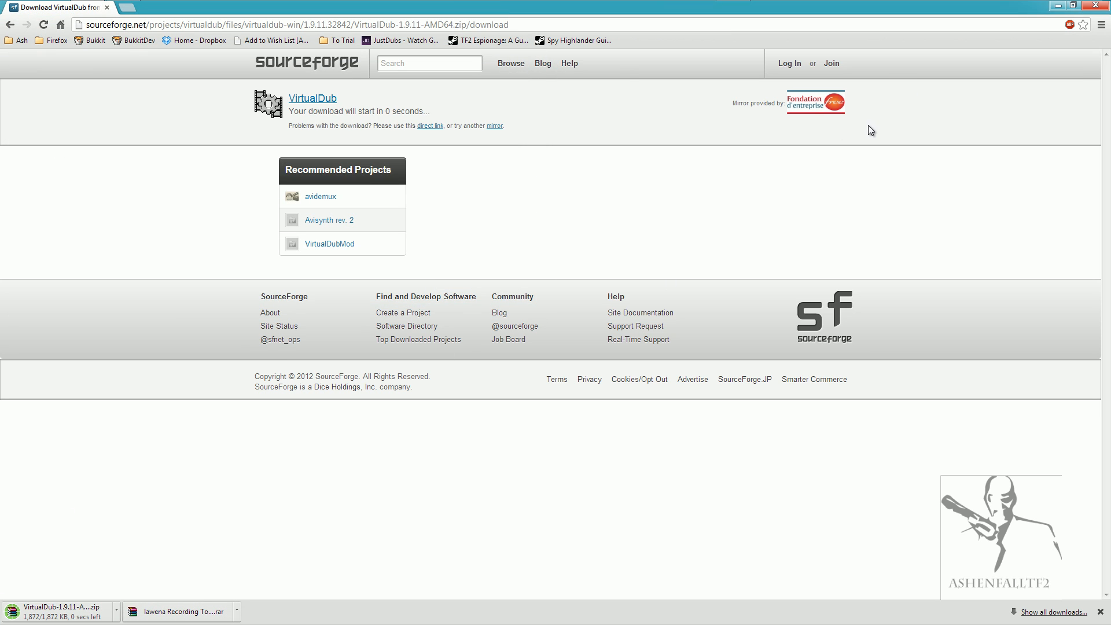
# Minimize the browser, open the desktop's Lawena folder and extract both downloaded archives, each to its own separate folder.
pyautogui.click(1059, 6)
pyautogui.doubleClick(932, 124)
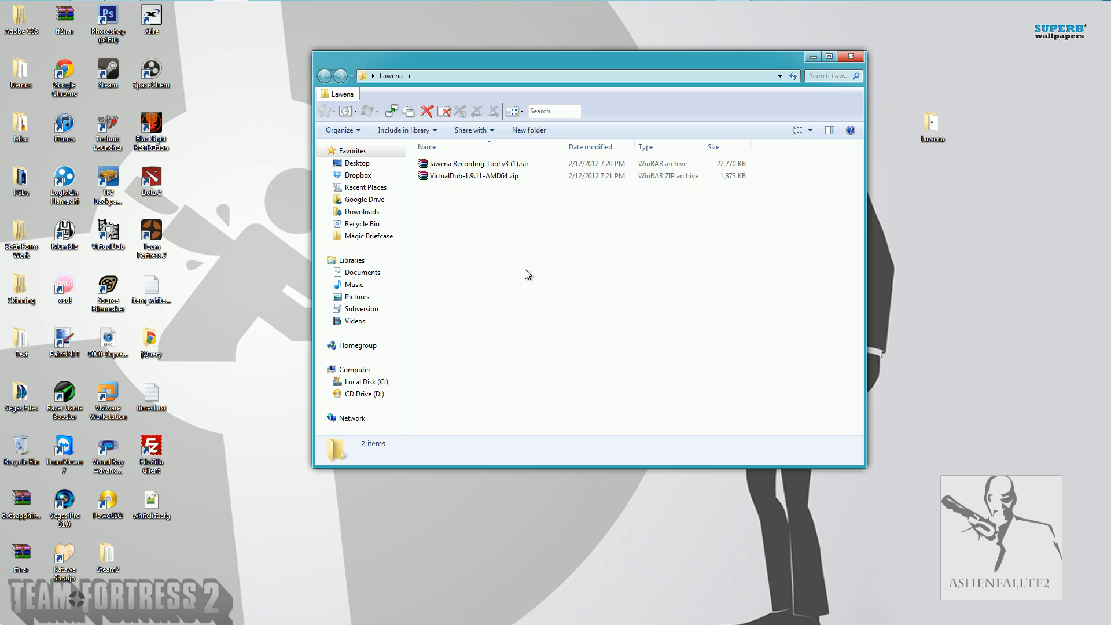
pyautogui.moveTo(479, 203); pyautogui.dragTo(428, 161)
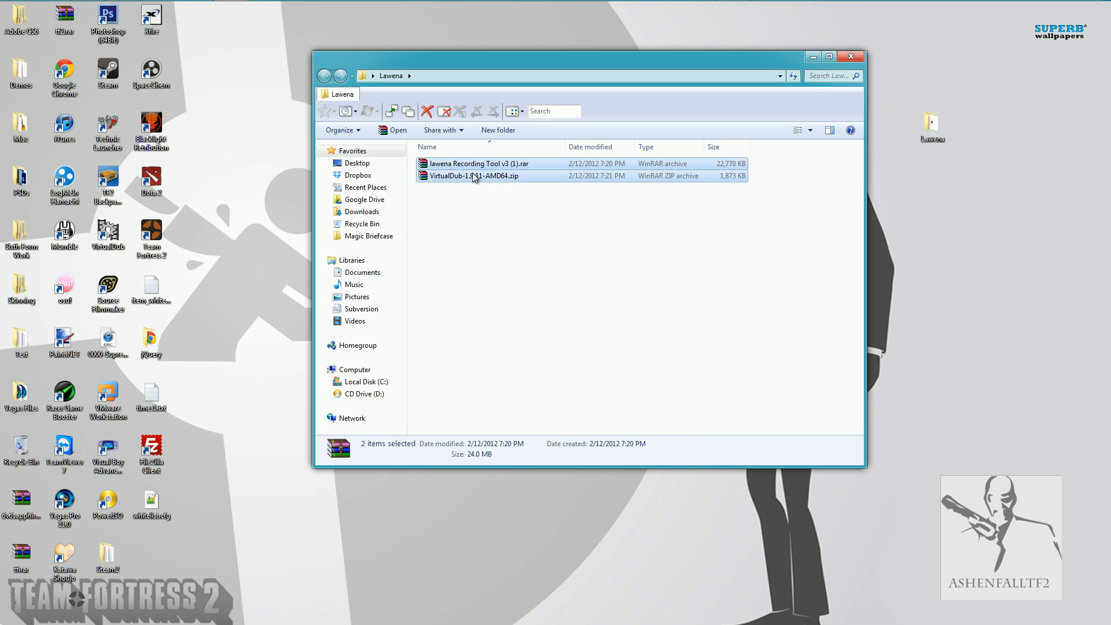
pyautogui.rightClick(473, 173)
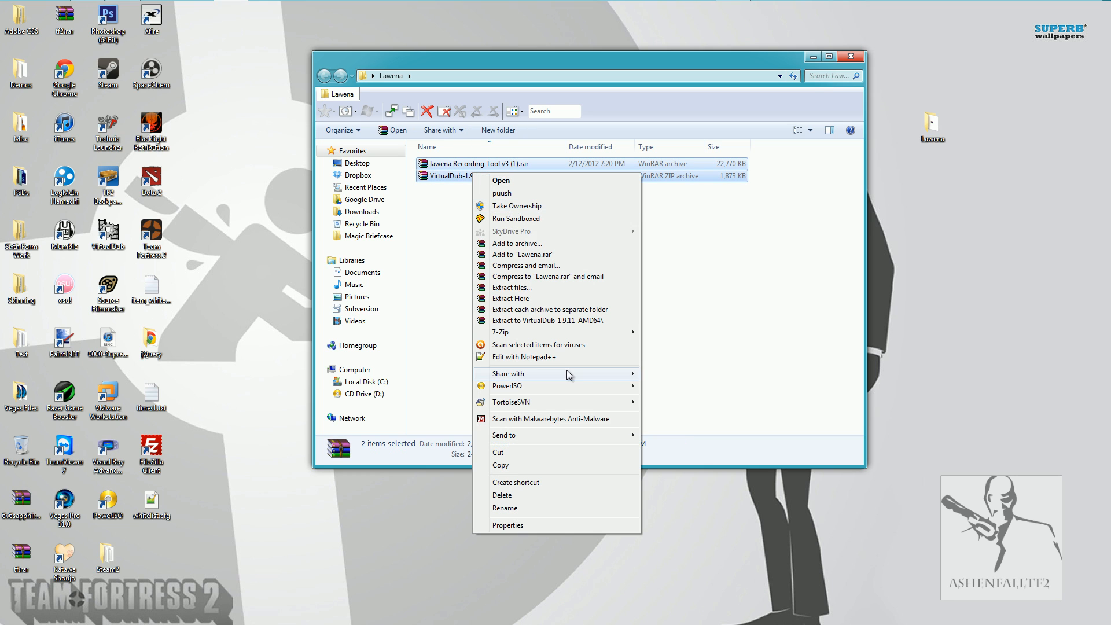
pyautogui.click(556, 311)
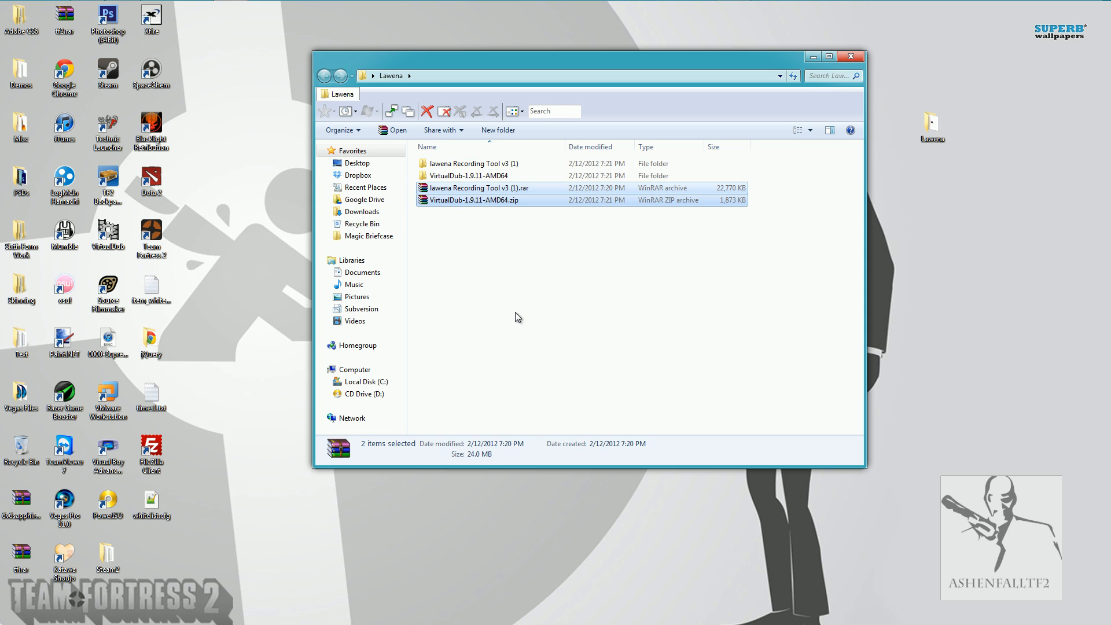
pyautogui.click(548, 353)
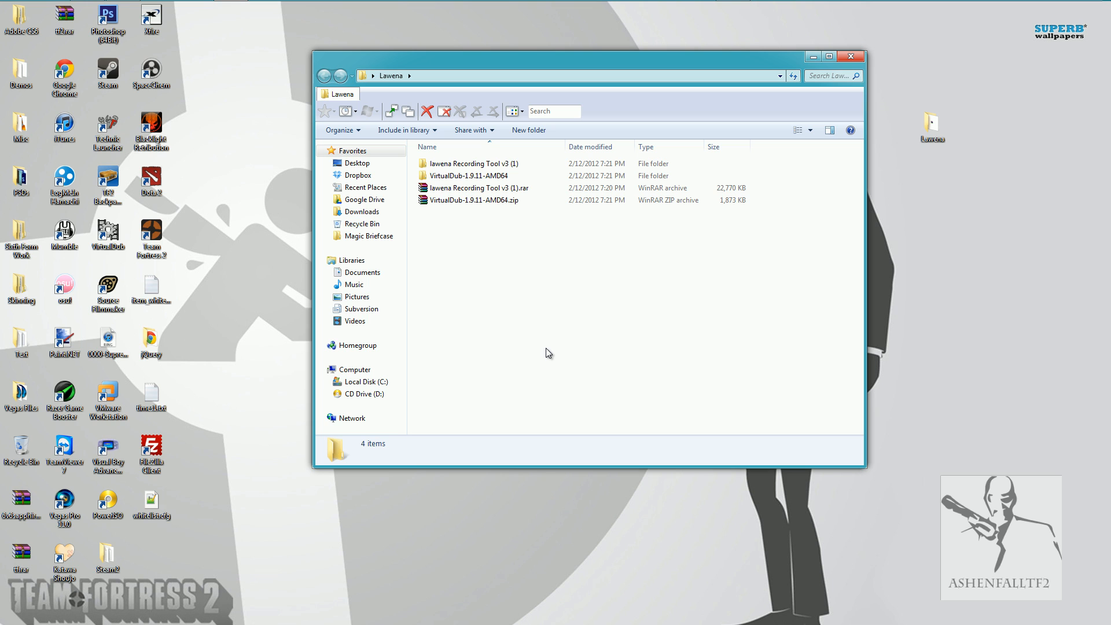
# Open the Team Fortress 2 tf folder through the Run dialog and look through its demo files and subfolders.
pyautogui.press('super+r')
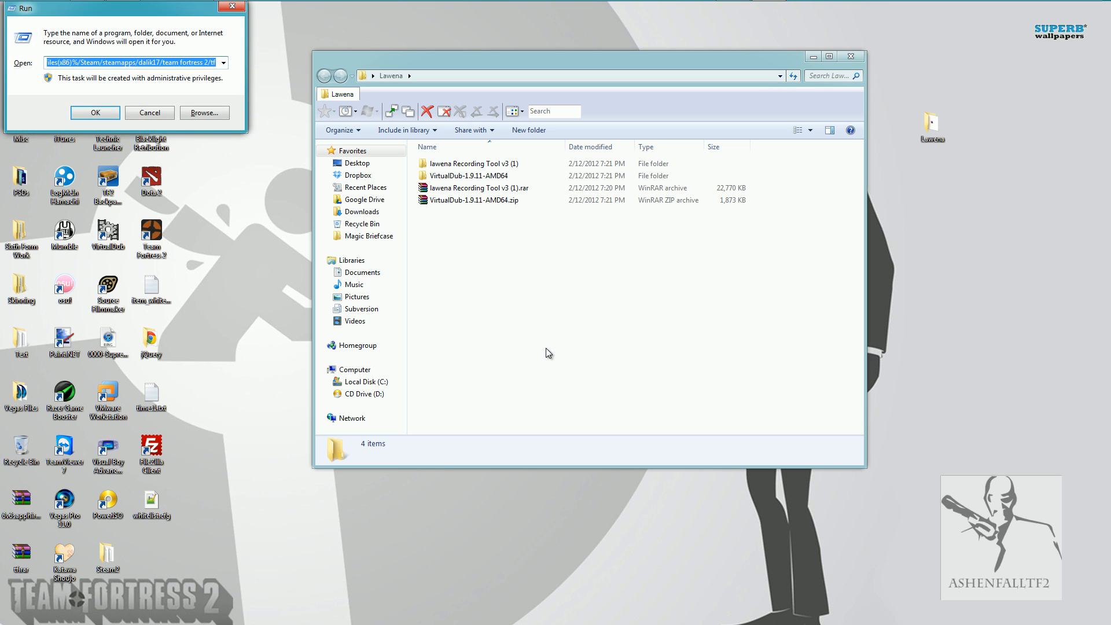
pyautogui.press('Return')
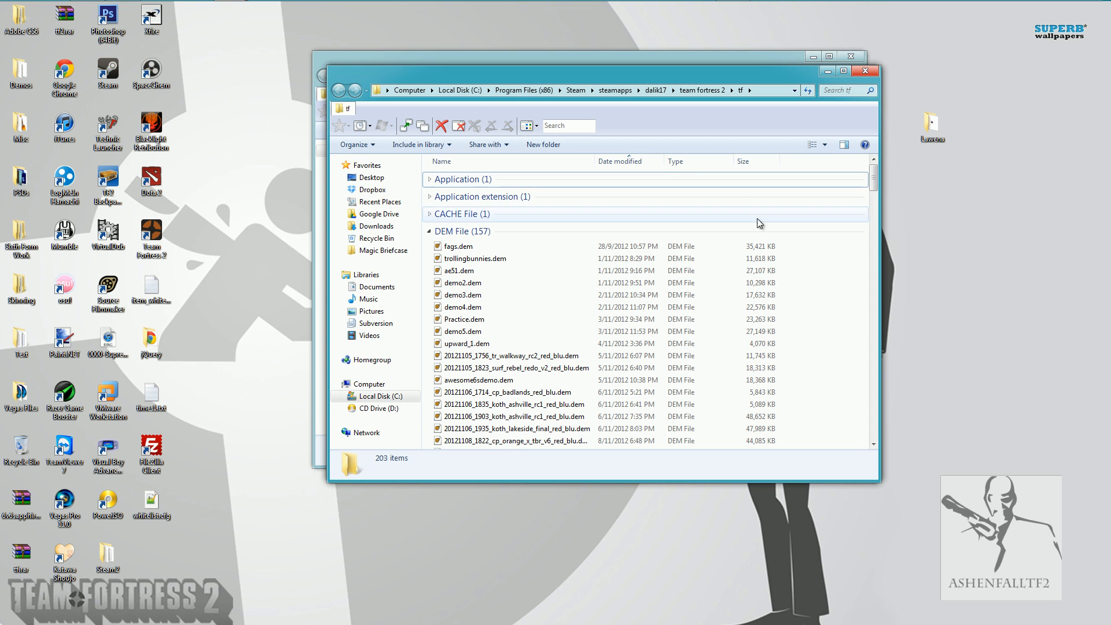
pyautogui.scroll(-1, 685, 314)
pyautogui.scroll(-20, 686, 314)
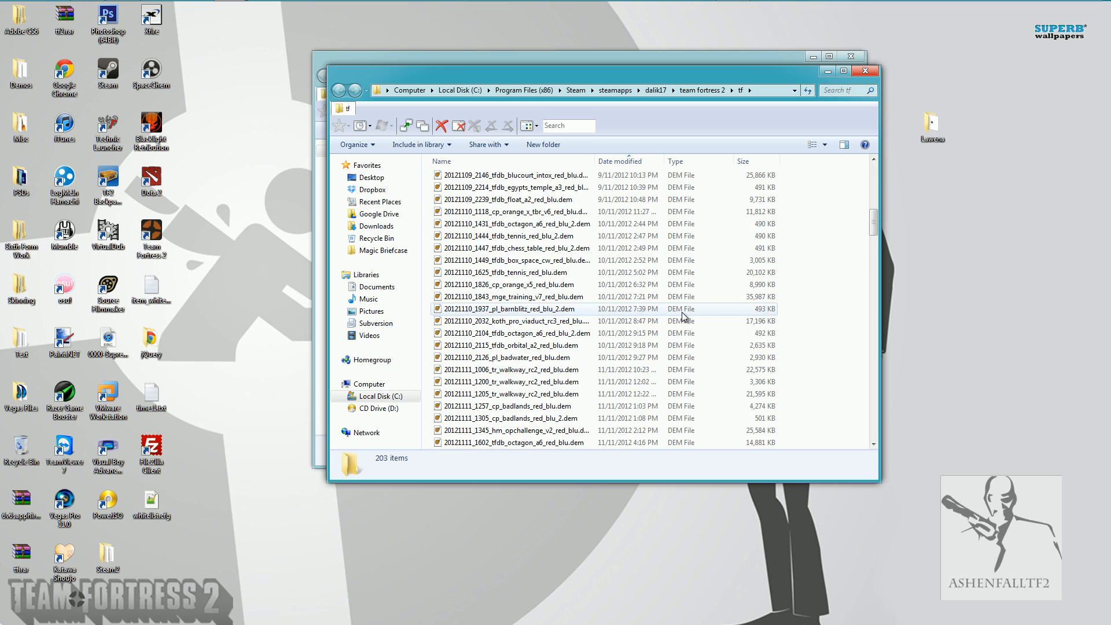
pyautogui.scroll(-15, 667, 309)
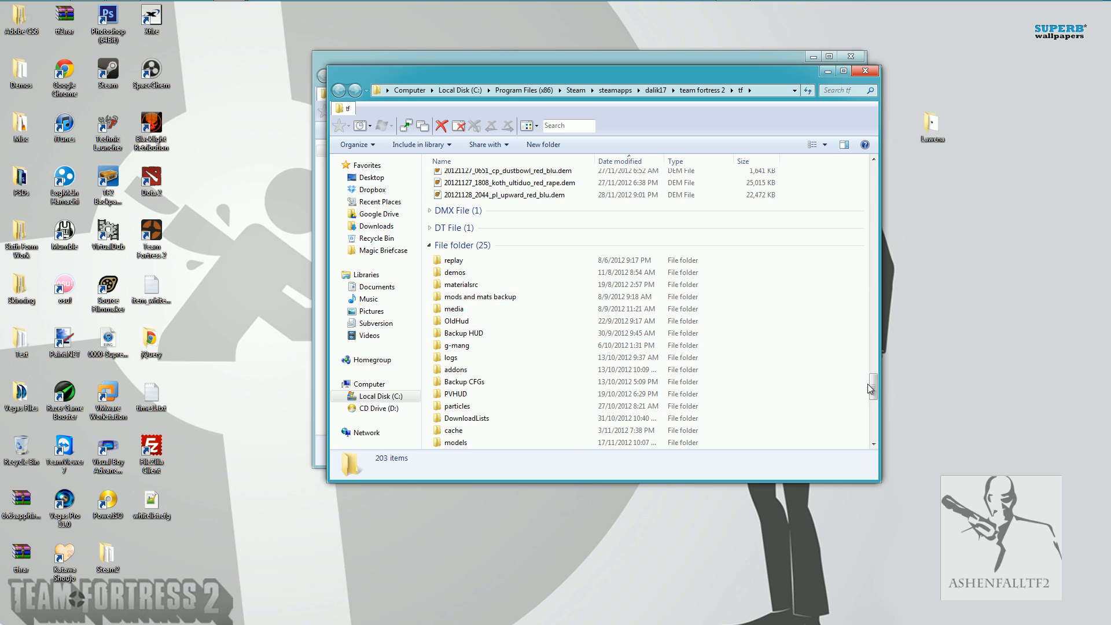
pyautogui.moveTo(874, 387); pyautogui.dragTo(875, 177)
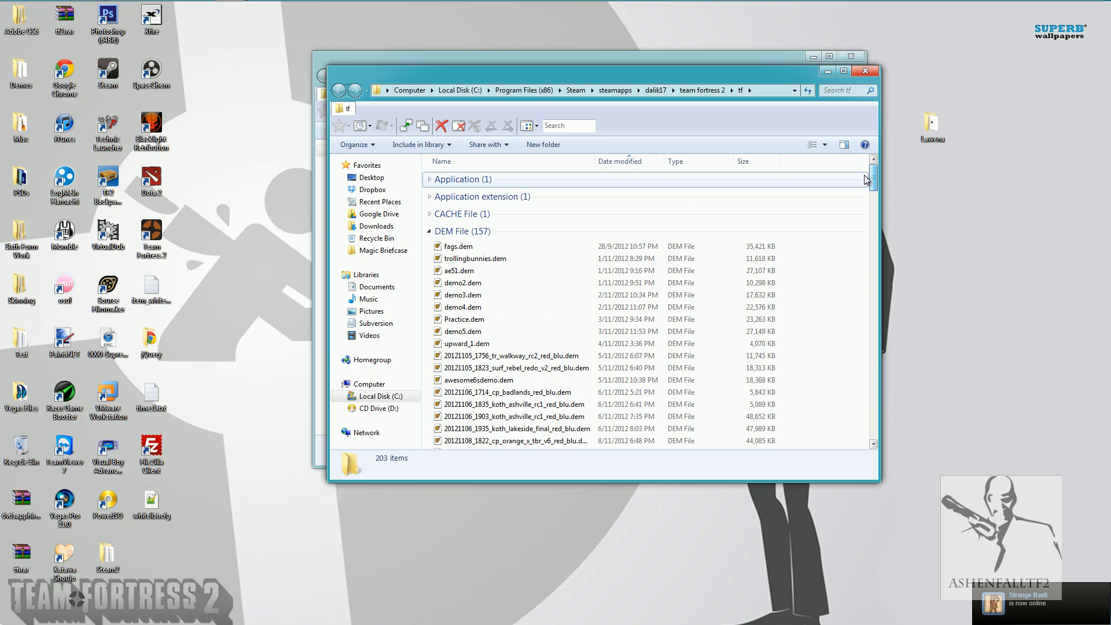
pyautogui.click(455, 250)
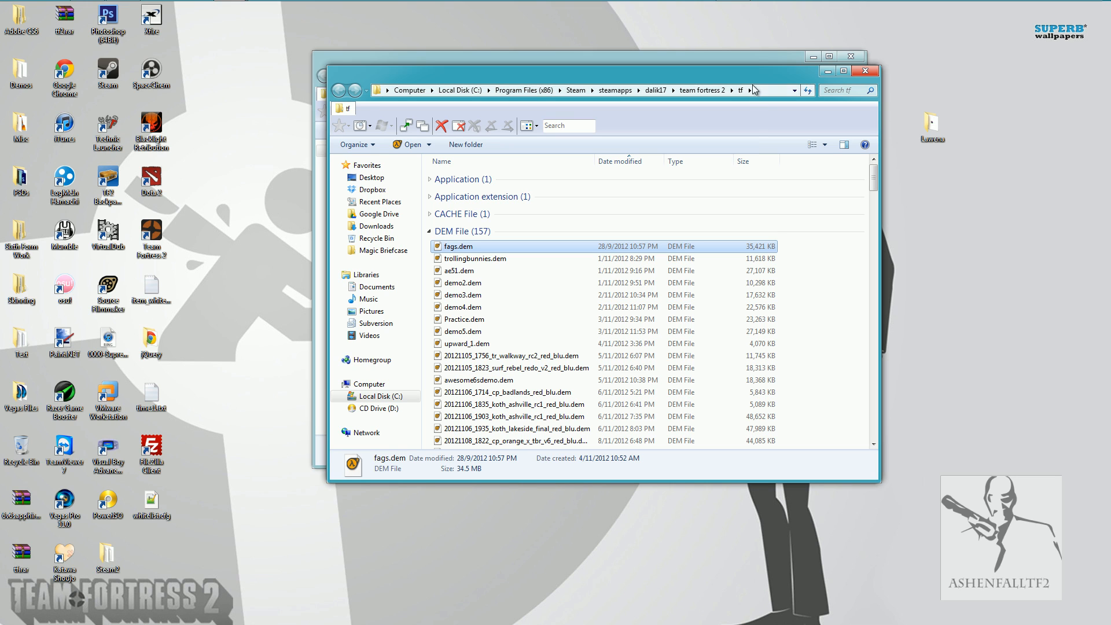
# Move the tf window aside and open the cfg folder inside the extracted lawena Recording Tool folder.
pyautogui.moveTo(746, 75); pyautogui.dragTo(540, 142)
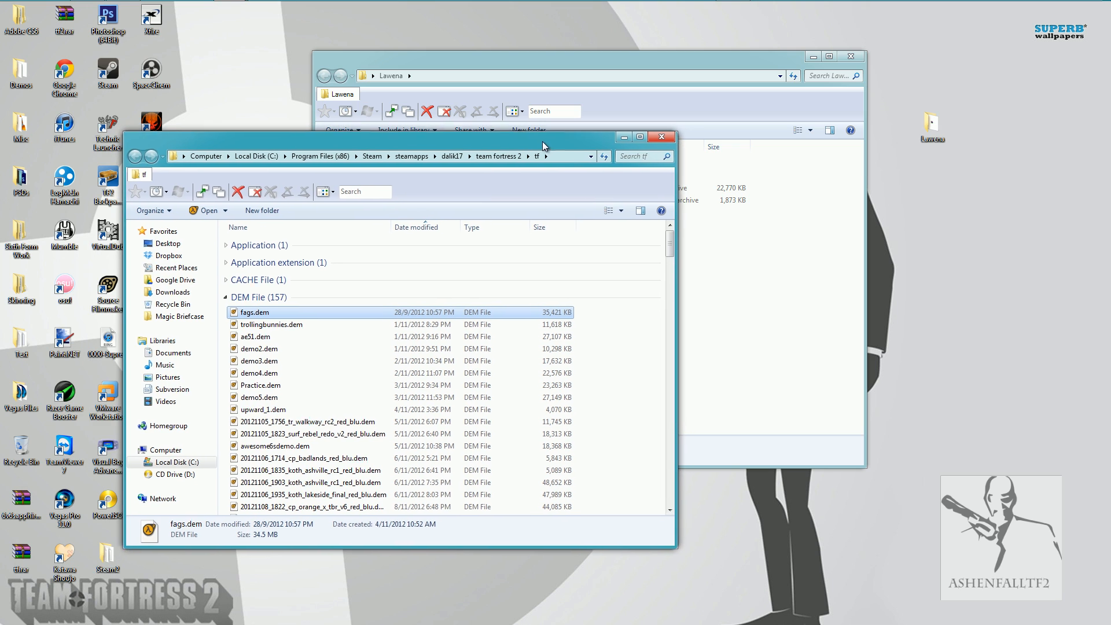
pyautogui.click(744, 55)
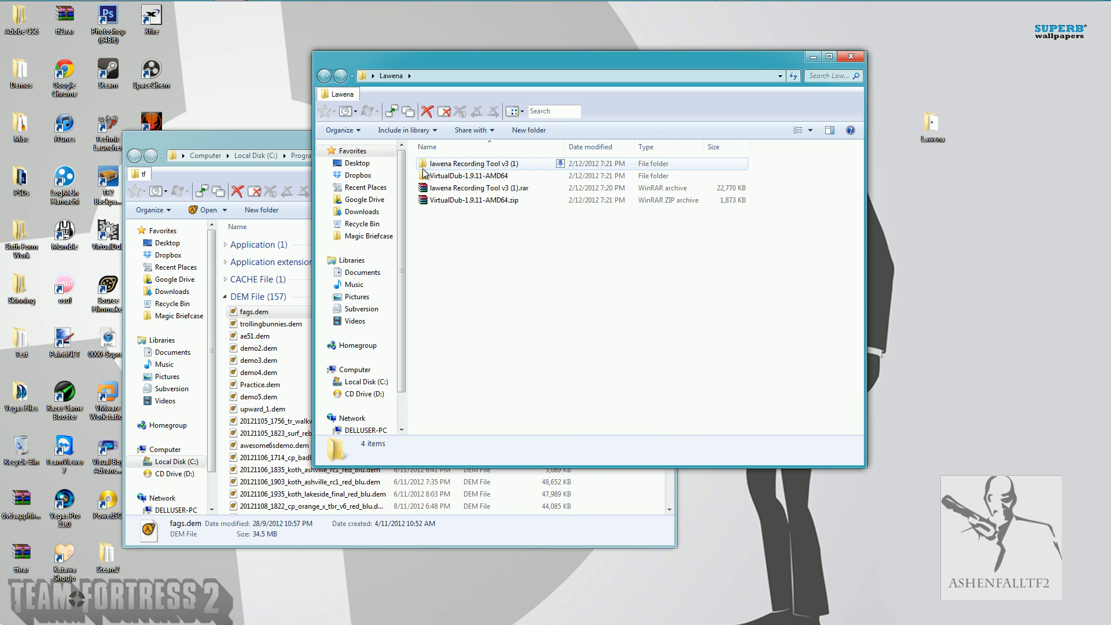
pyautogui.doubleClick(472, 166)
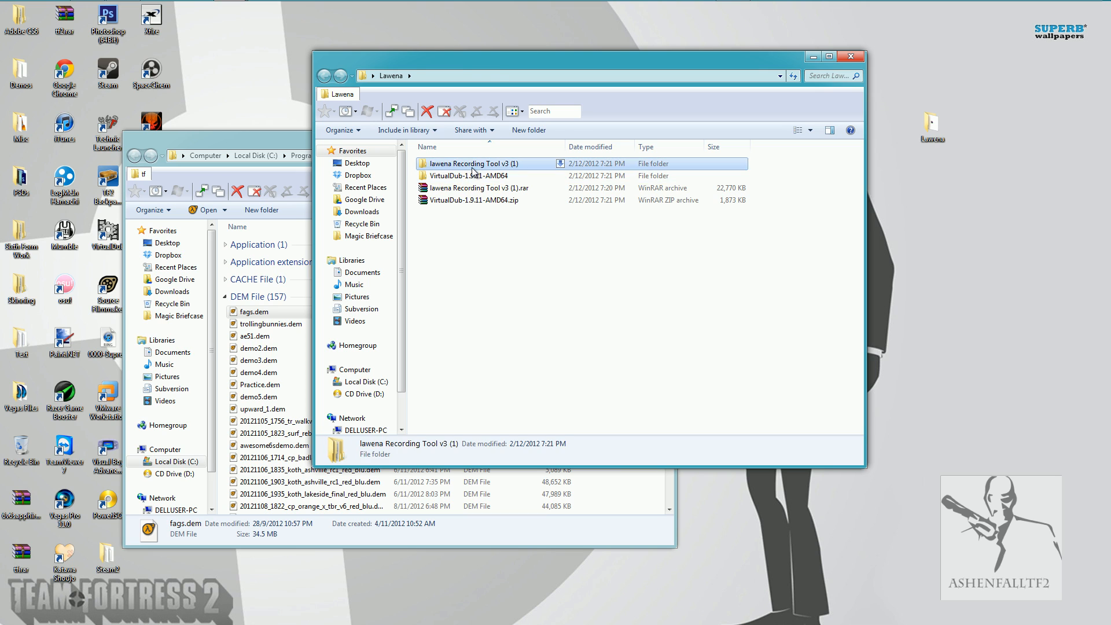
pyautogui.doubleClick(464, 167)
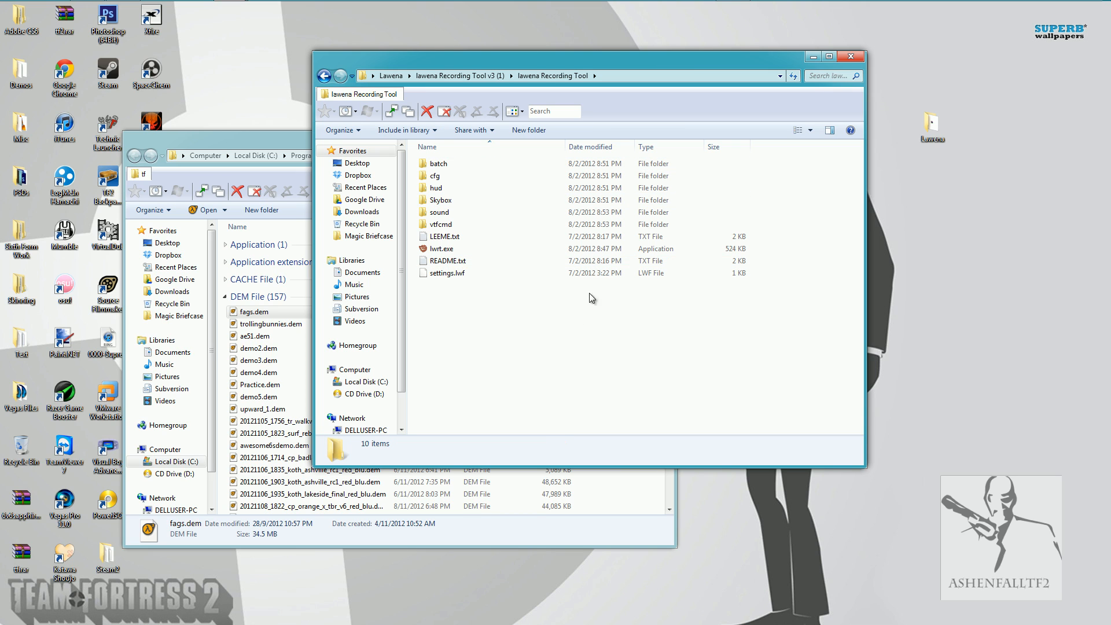
pyautogui.doubleClick(467, 179)
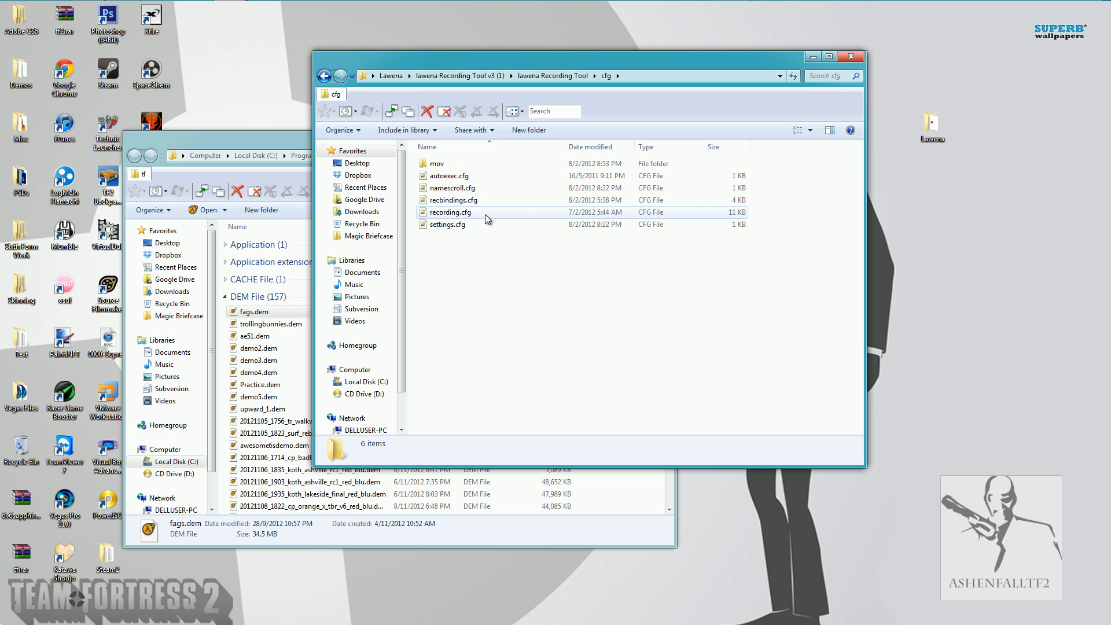
# Open recording.cfg in Notepad++ and place the cursor after the mat_queue_mode value in the Threading section.
pyautogui.rightClick(470, 212)
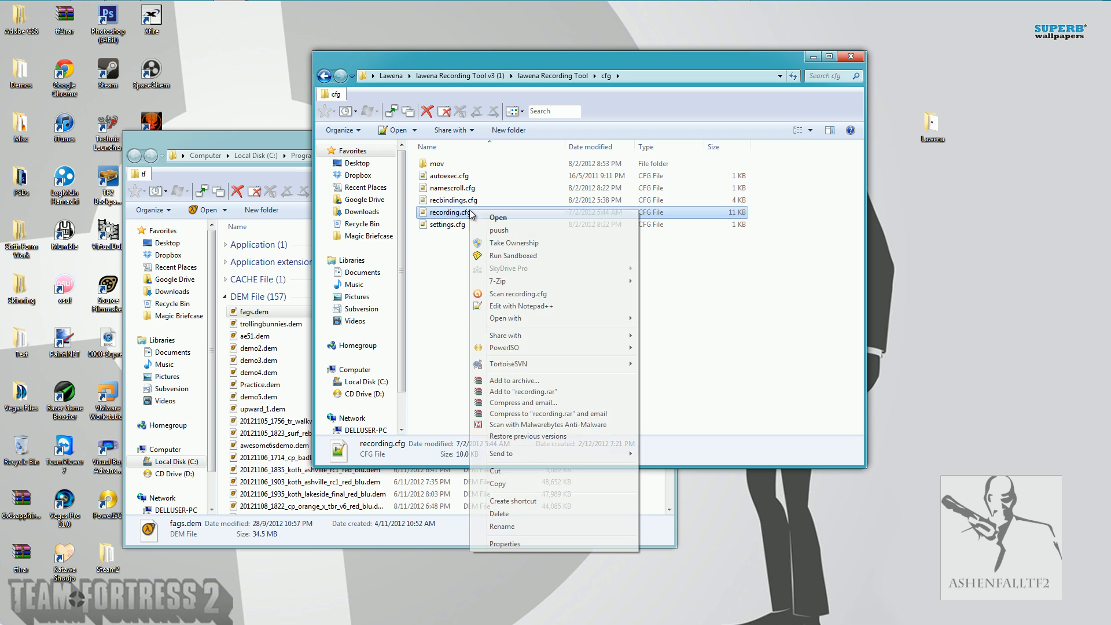
pyautogui.click(521, 305)
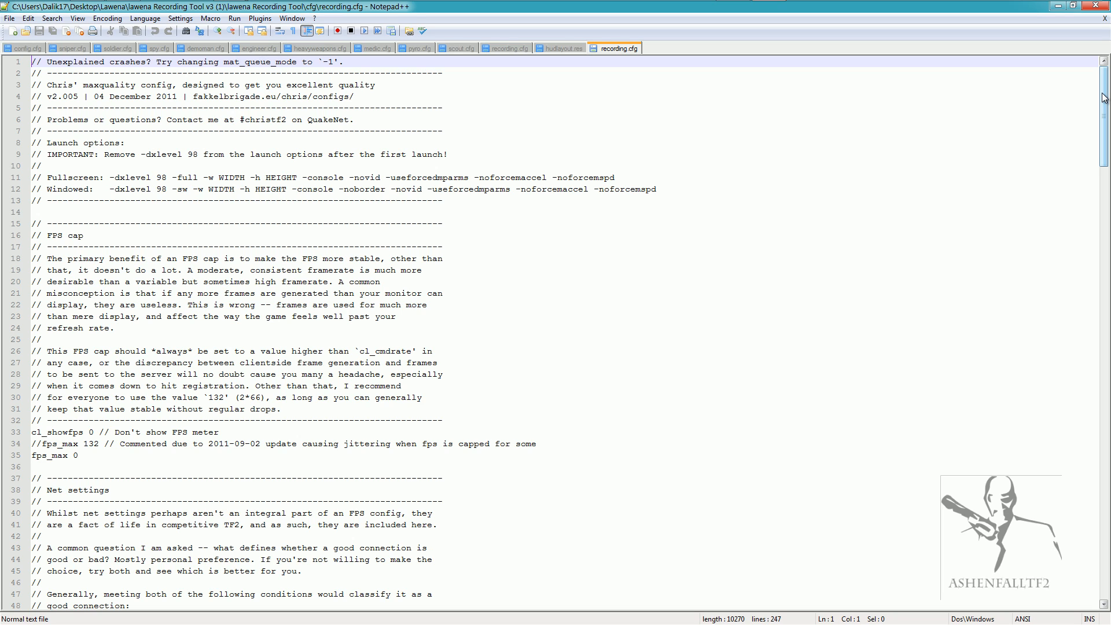
pyautogui.moveTo(1105, 98); pyautogui.dragTo(1108, 494)
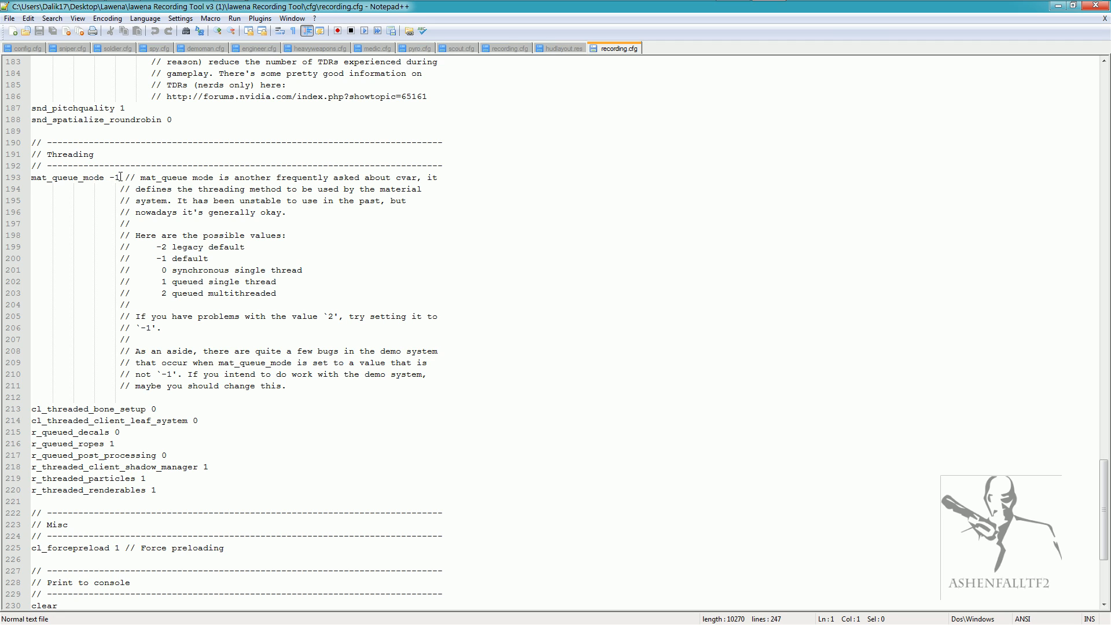
pyautogui.click(120, 178)
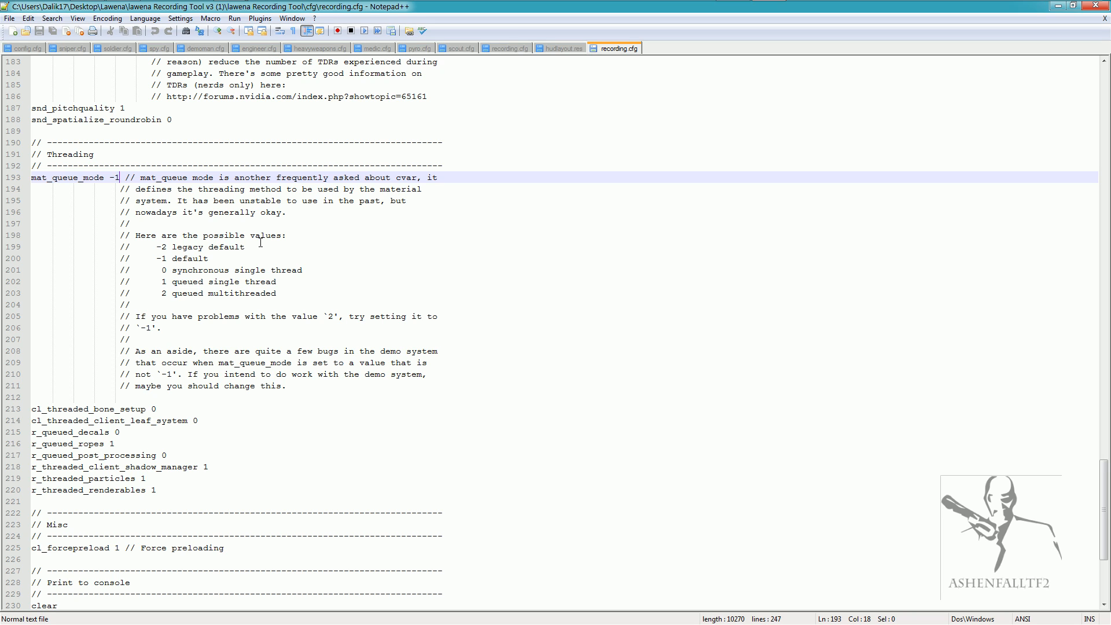
# Set mat_queue_mode to 0 in recording.cfg, save the file and close the editor.
pyautogui.press('BackSpace')
pyautogui.press('BackSpace')
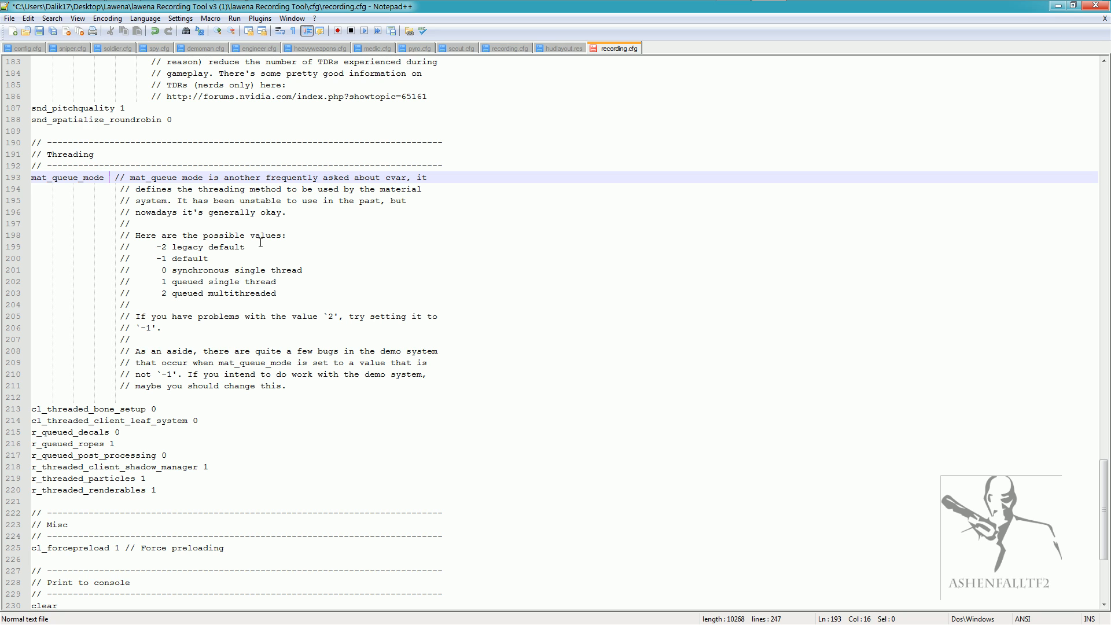
pyautogui.write('0')
pyautogui.hotkey('ctrl', 's')
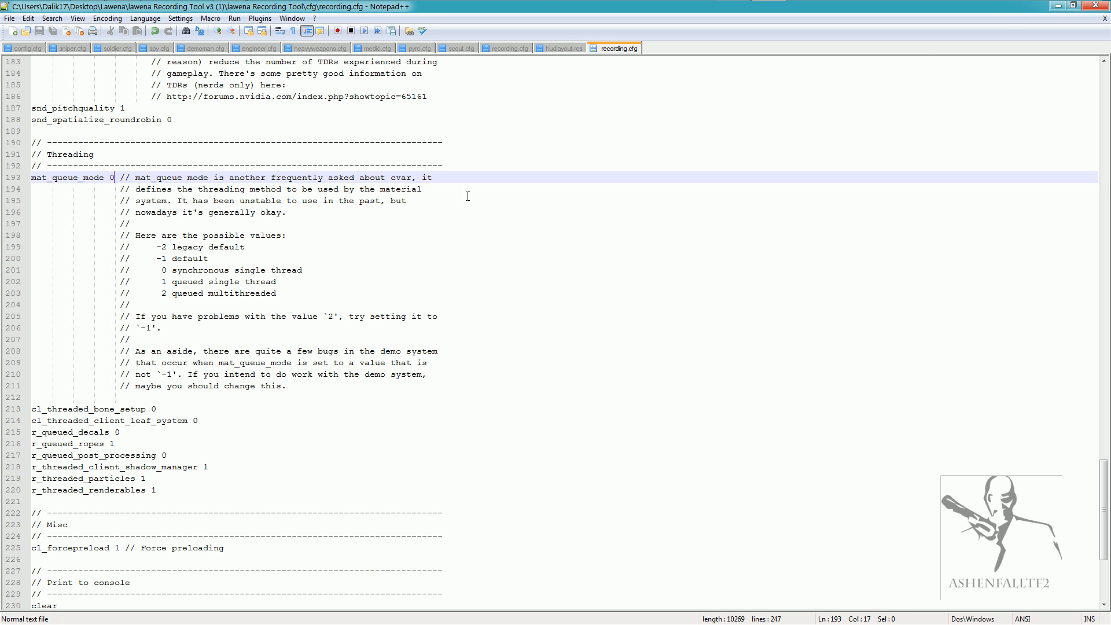
pyautogui.click(1096, 5)
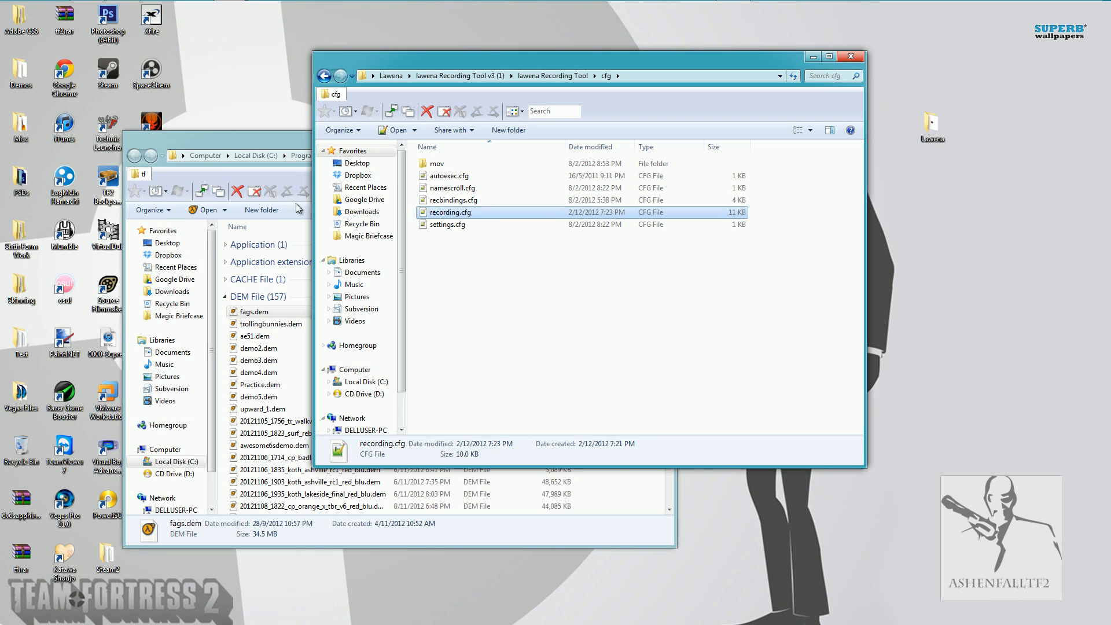
# Run lwrt.exe from the lawena Recording Tool folder and choose the tf folder inside Steam's team fortress 2 folder as its tf directory.
pyautogui.click(555, 75)
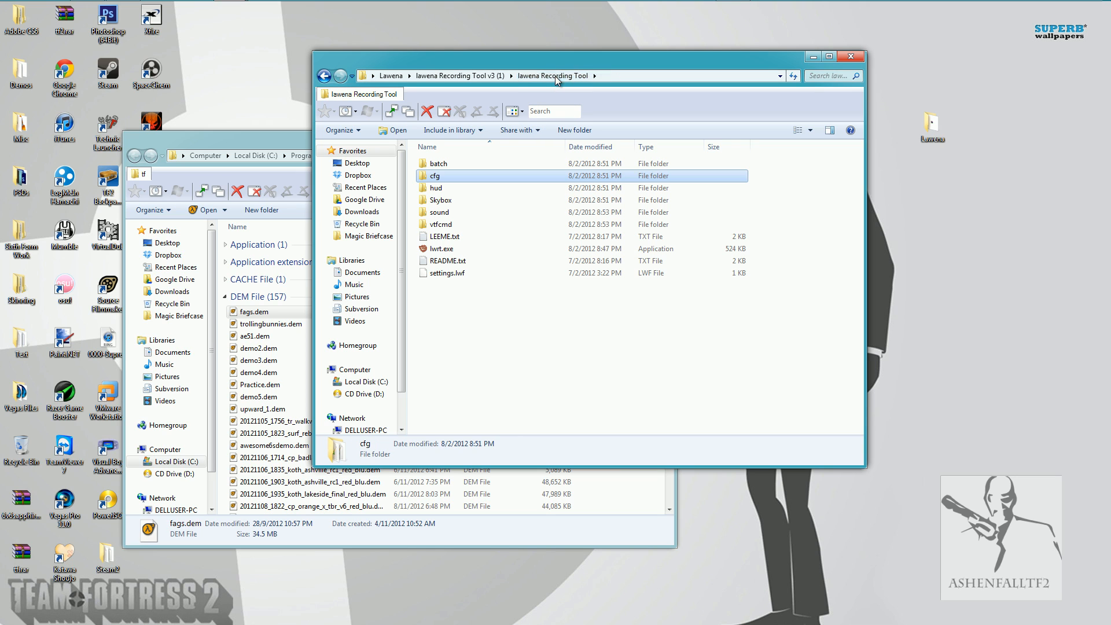
pyautogui.doubleClick(488, 248)
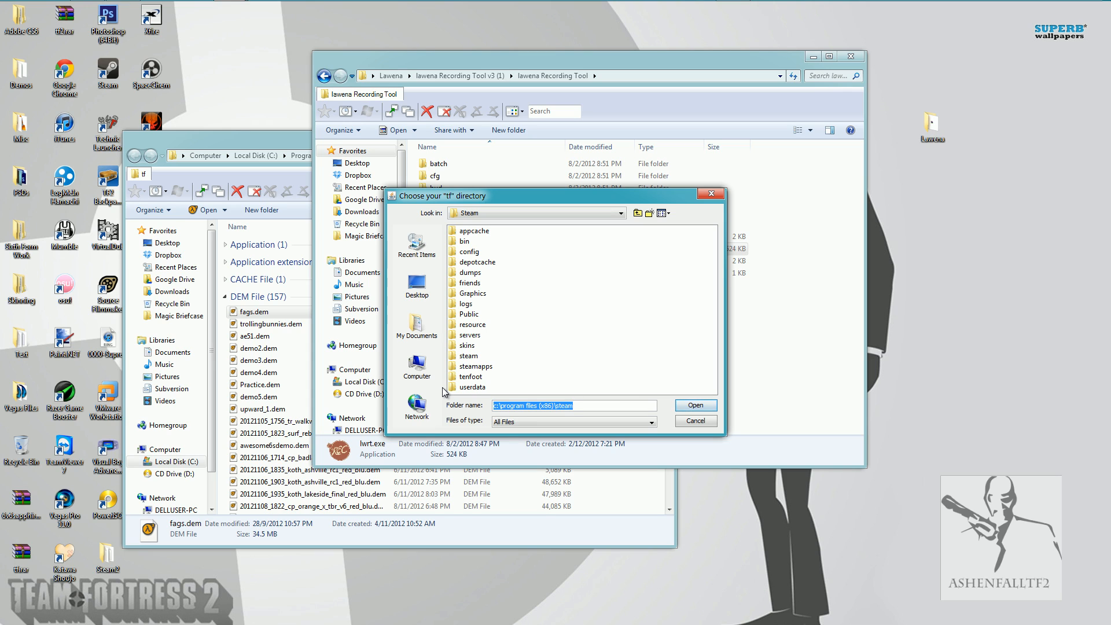
pyautogui.doubleClick(477, 367)
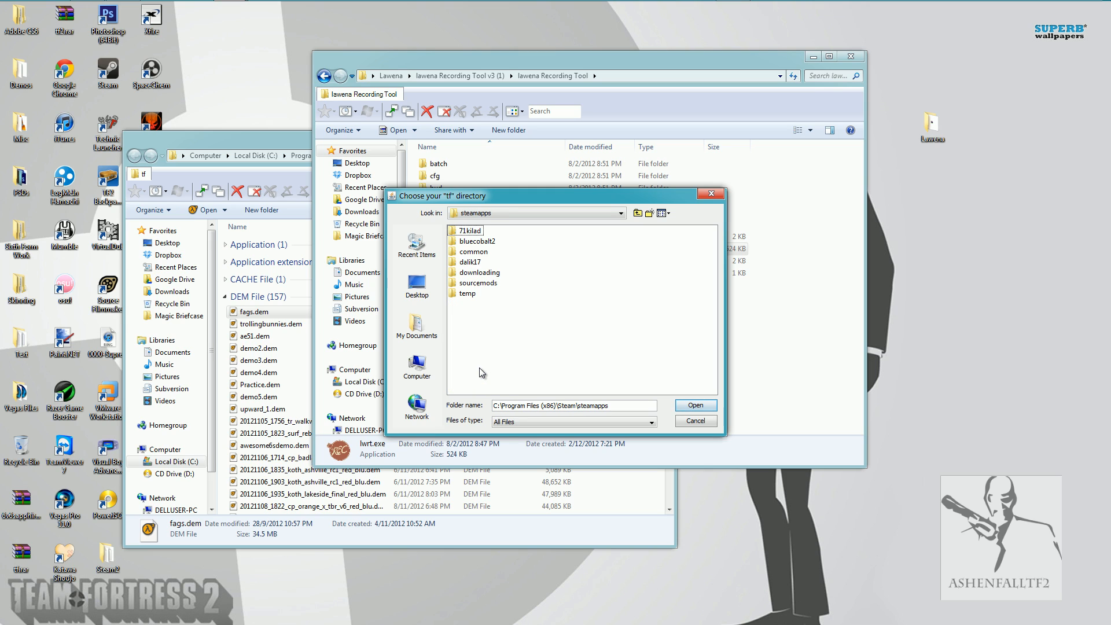
pyautogui.doubleClick(475, 262)
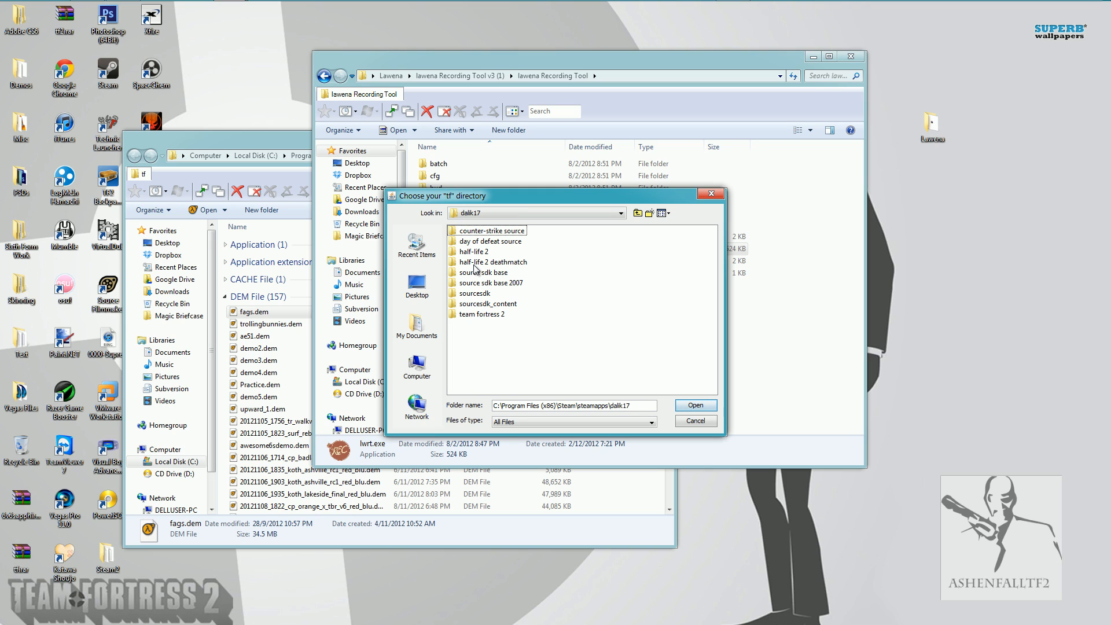
pyautogui.doubleClick(477, 314)
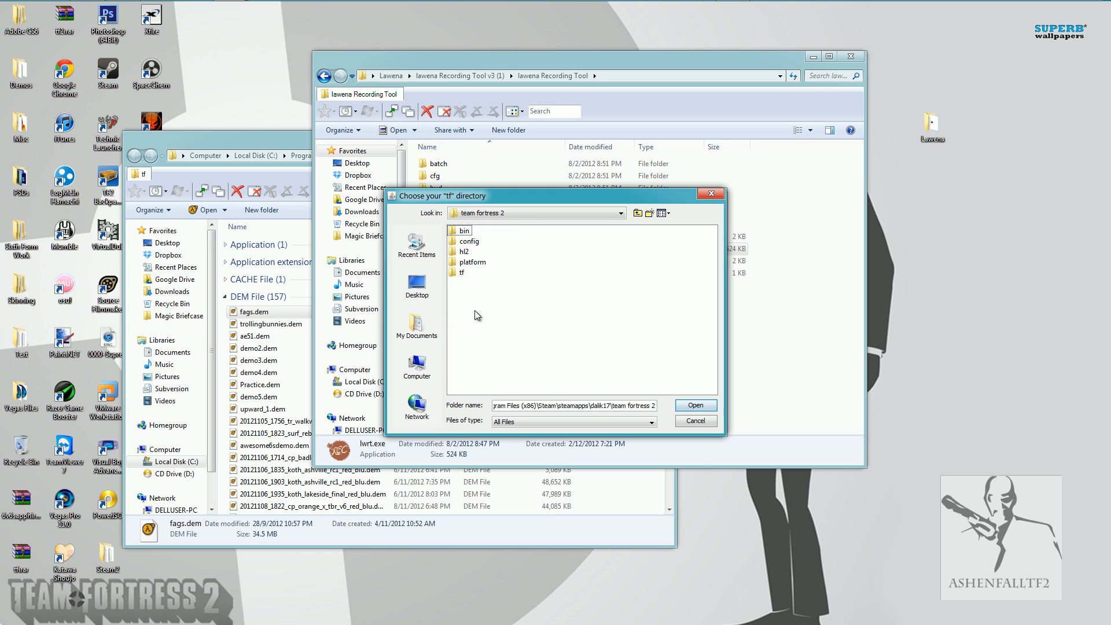
pyautogui.click(461, 273)
pyautogui.click(694, 406)
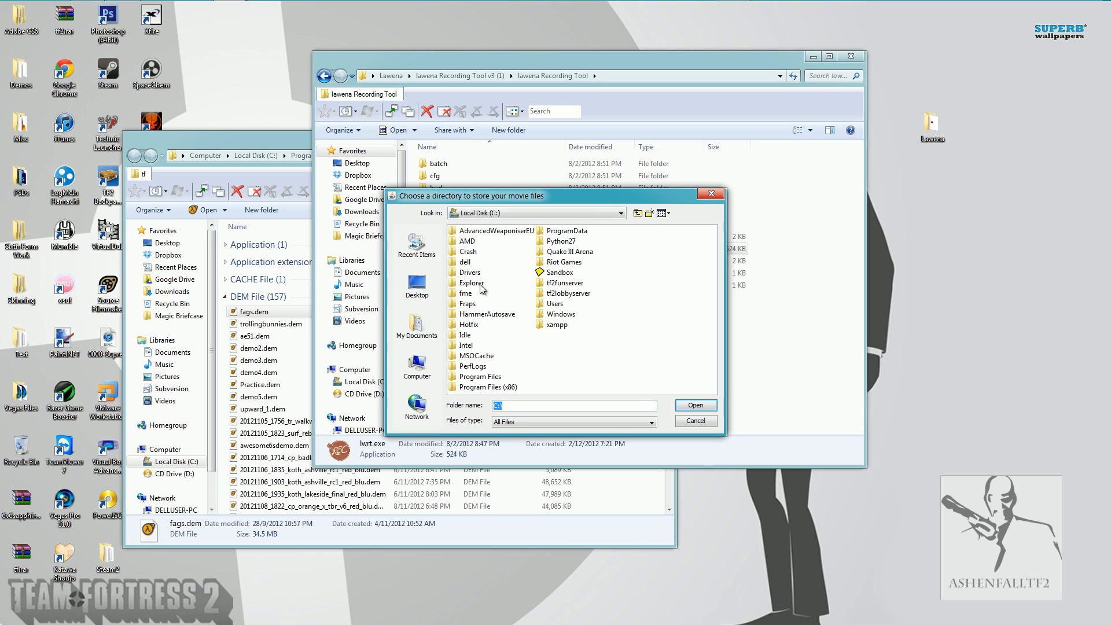
# Choose the TGA folder in My Documents as the directory for storing the movie files.
pyautogui.click(417, 324)
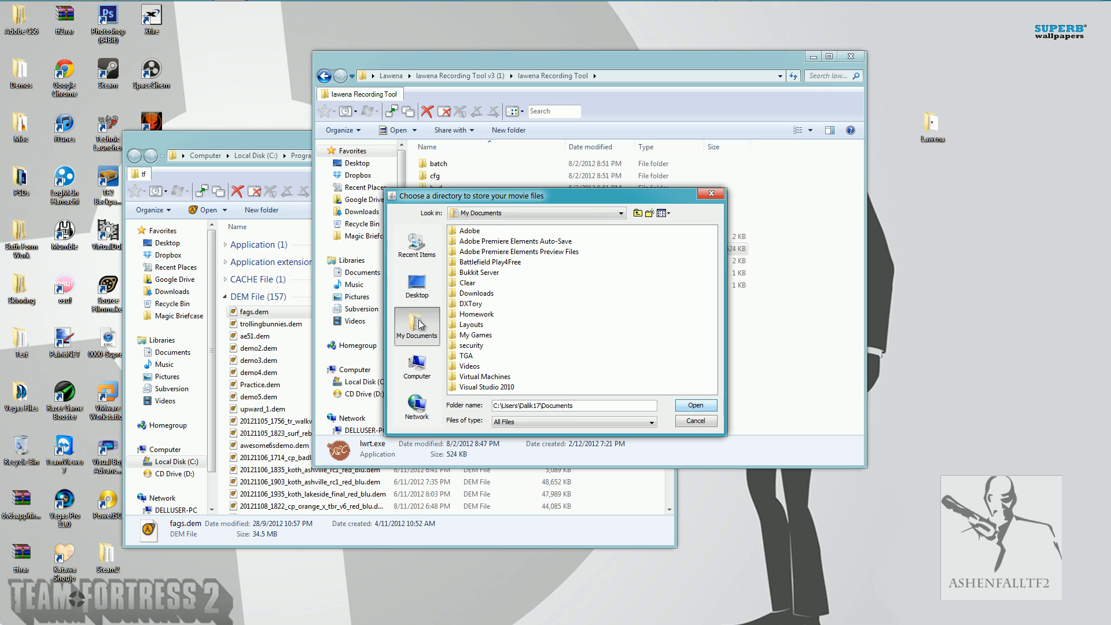
pyautogui.click(467, 356)
pyautogui.doubleClick(467, 357)
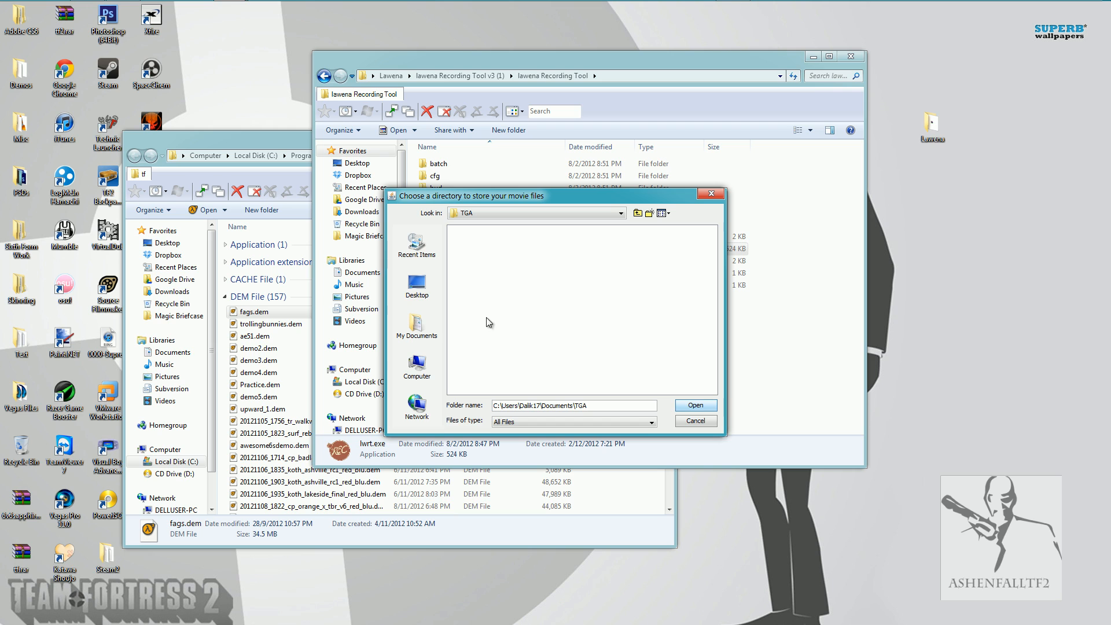
pyautogui.click(695, 406)
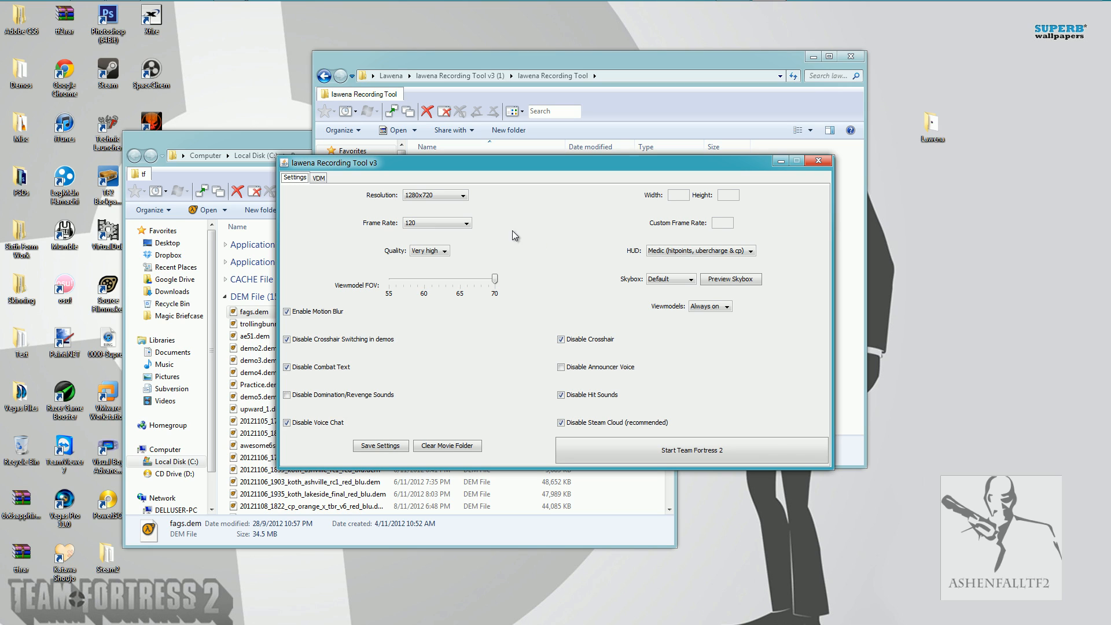
# Try the Custom Resolution option and its width field, and return the resolution to 1280x720.
pyautogui.click(420, 198)
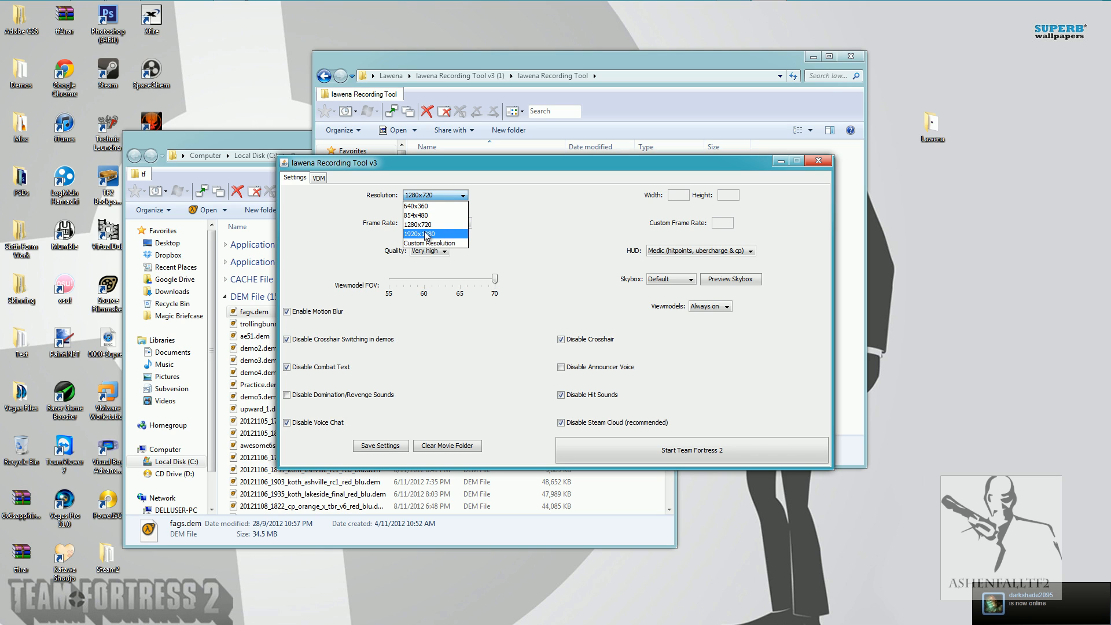
pyautogui.click(433, 197)
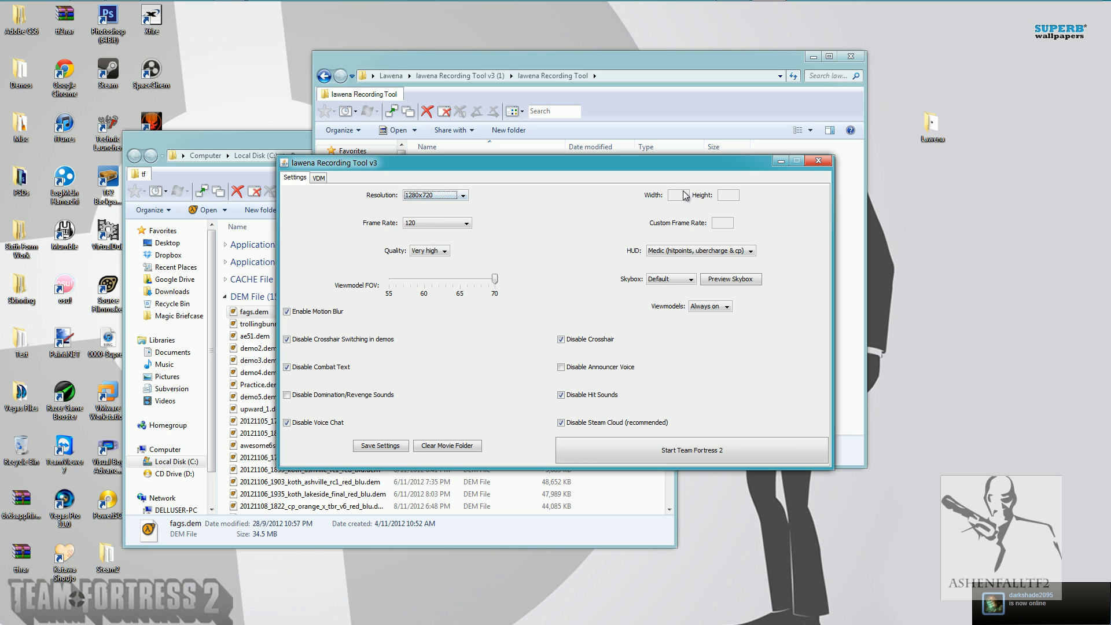
pyautogui.click(433, 195)
pyautogui.click(432, 248)
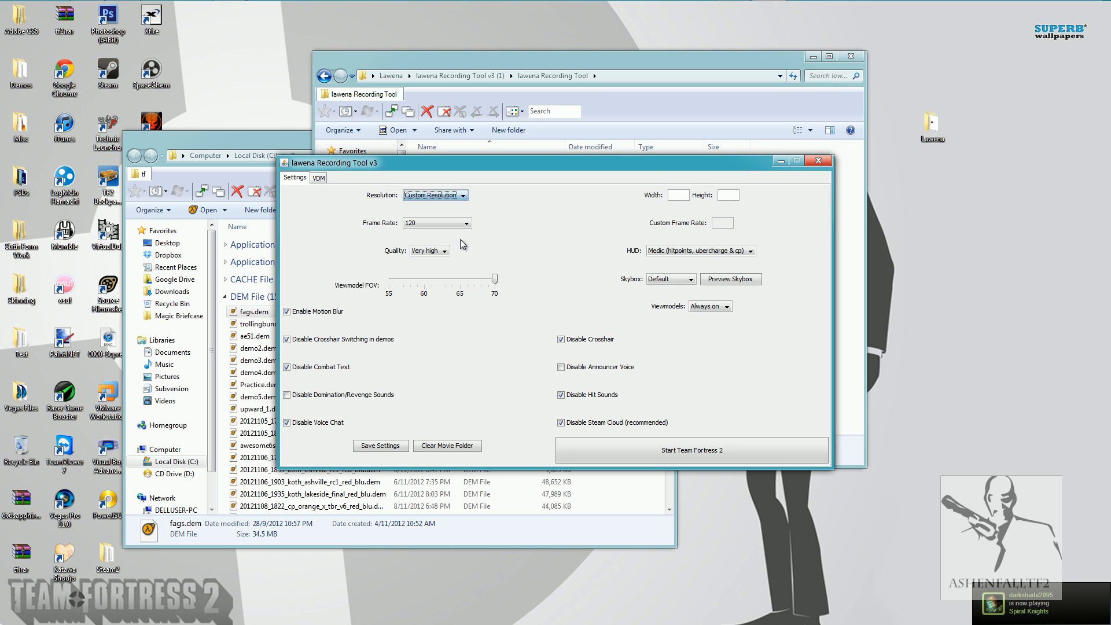
pyautogui.click(686, 198)
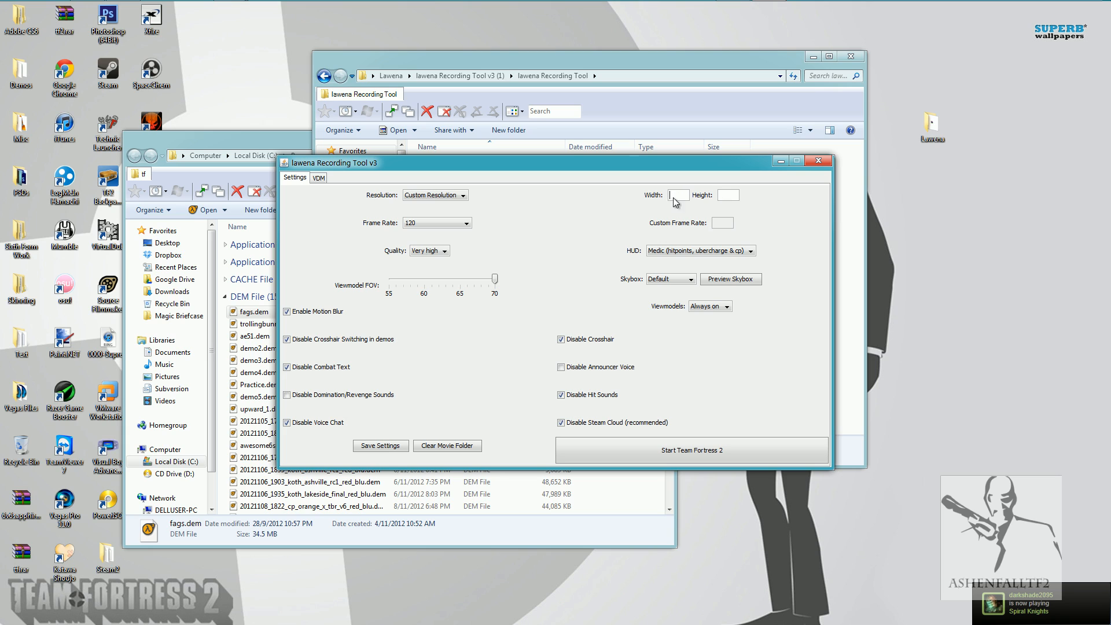
pyautogui.click(458, 195)
pyautogui.click(435, 223)
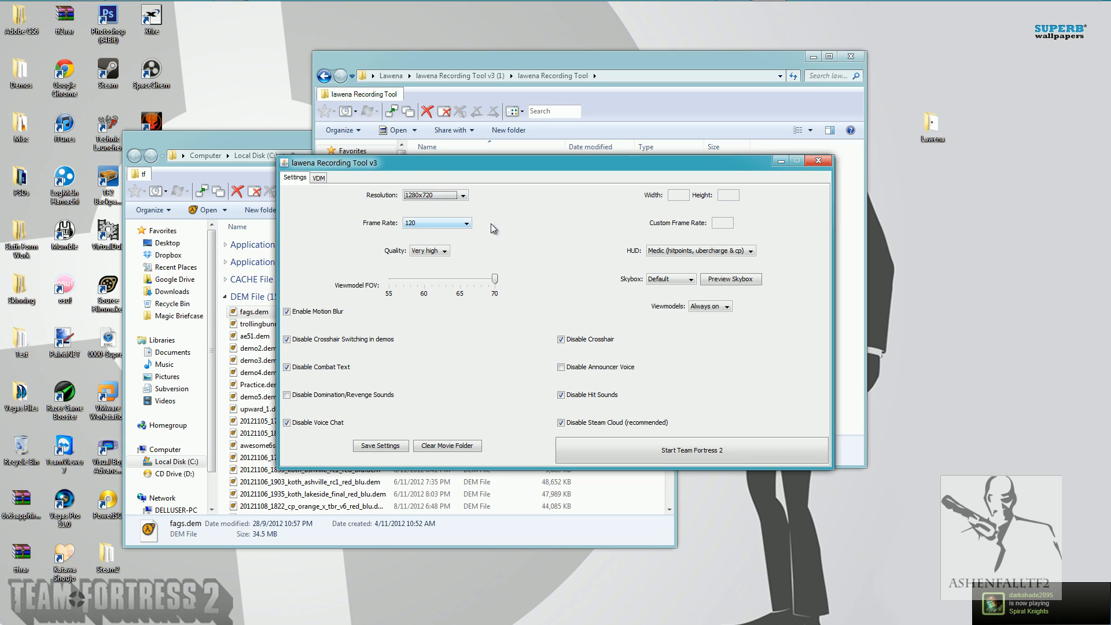
# Set the recording frame rate to 240 and choose Very high quality.
pyautogui.click(428, 223)
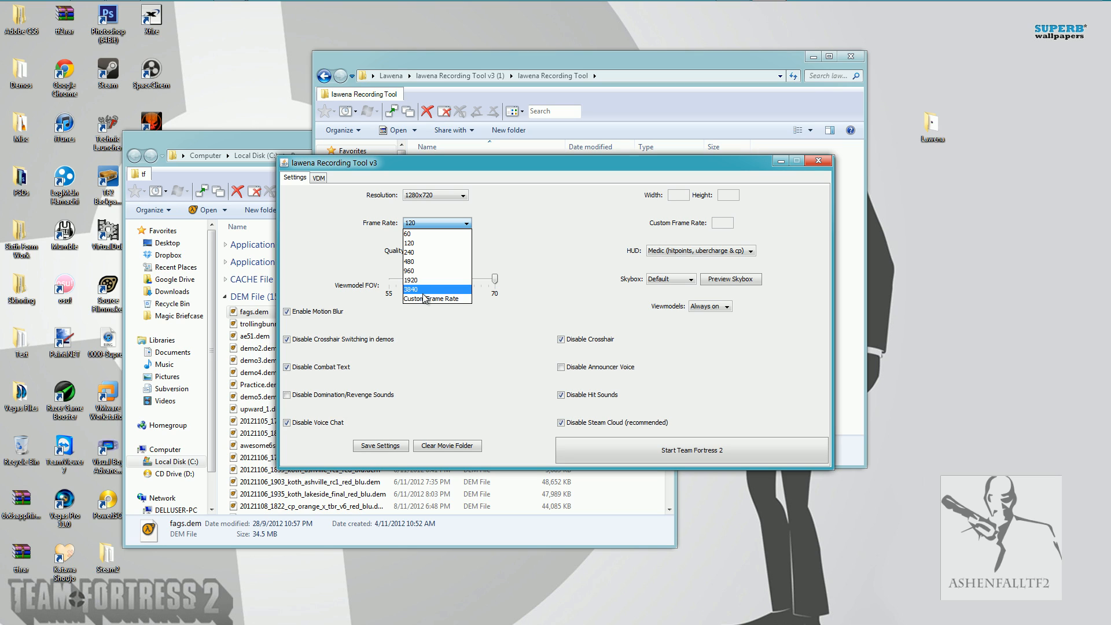
pyautogui.click(413, 253)
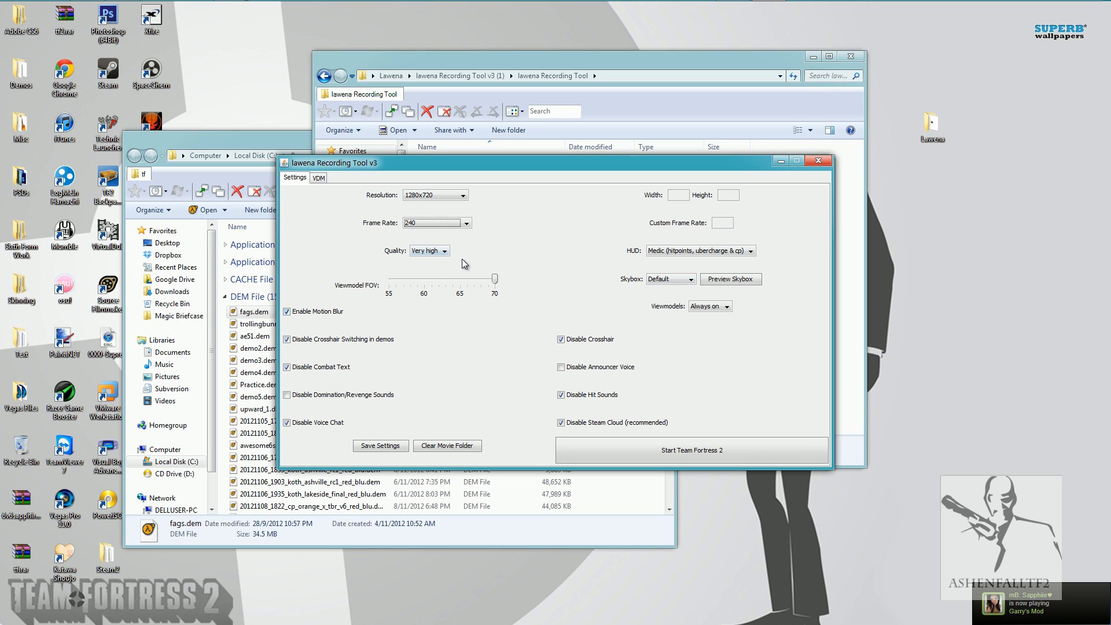
pyautogui.click(445, 250)
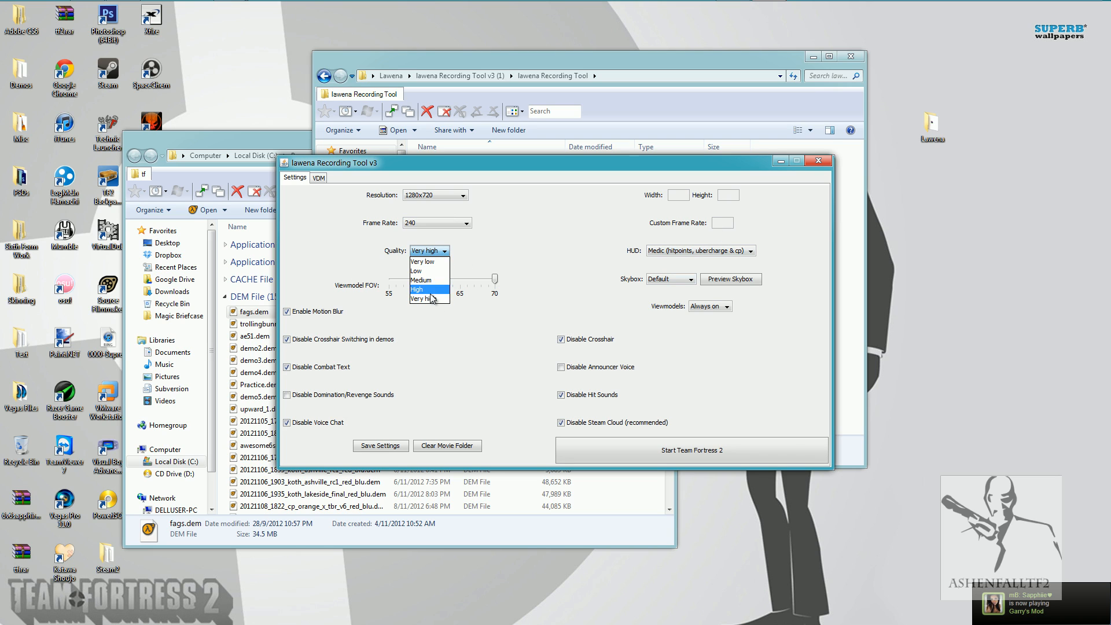
pyautogui.click(438, 303)
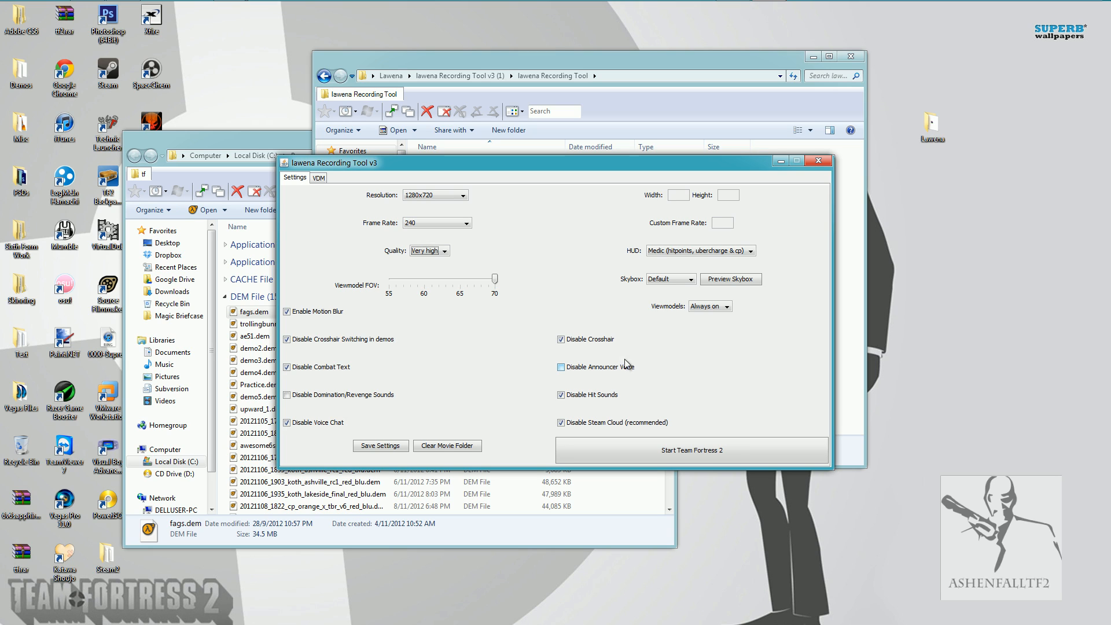
# Disable the domination/revenge sounds and the announcer voice, and save the Lawena settings.
pyautogui.click(385, 395)
pyautogui.click(561, 369)
pyautogui.click(385, 445)
# Try the Medic and Full HUD options and leave the HUD set to None (kill notices).
pyautogui.click(714, 251)
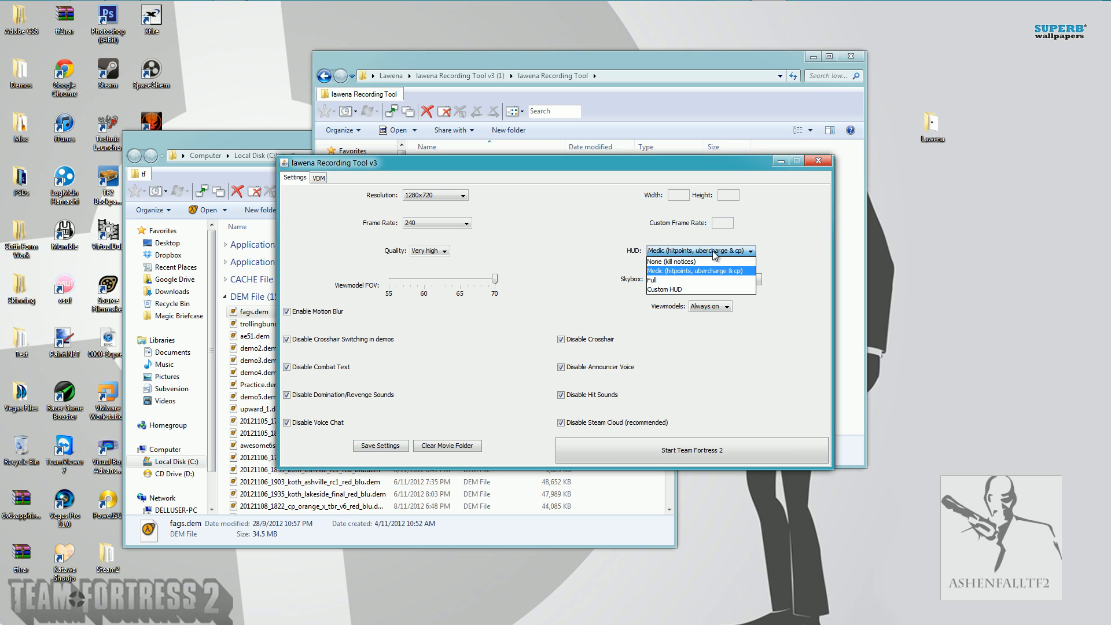
pyautogui.click(709, 263)
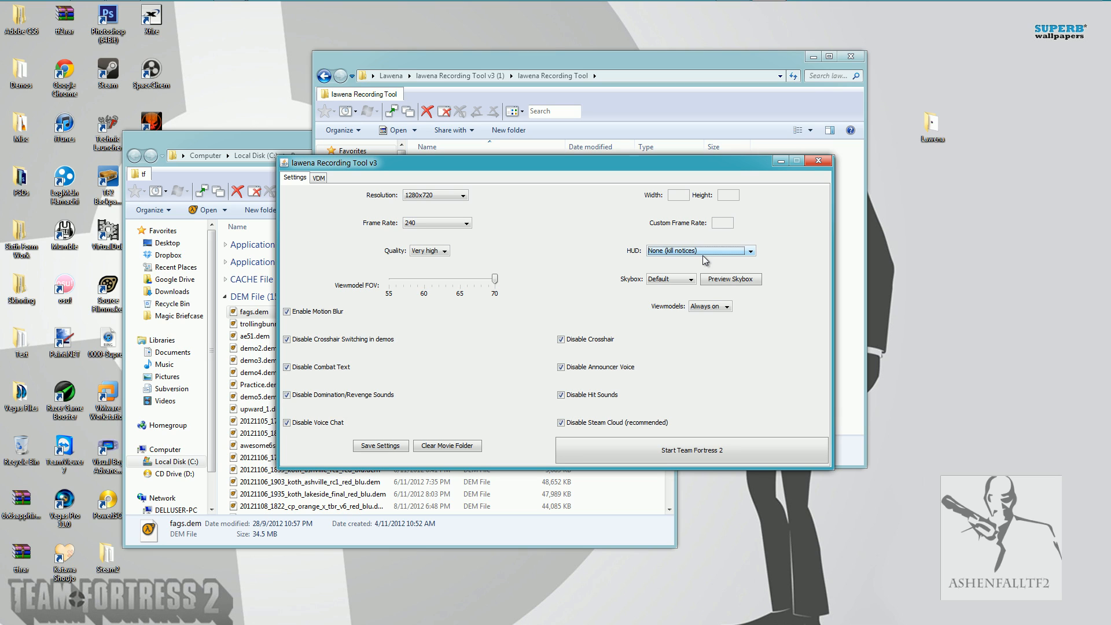
pyautogui.click(703, 256)
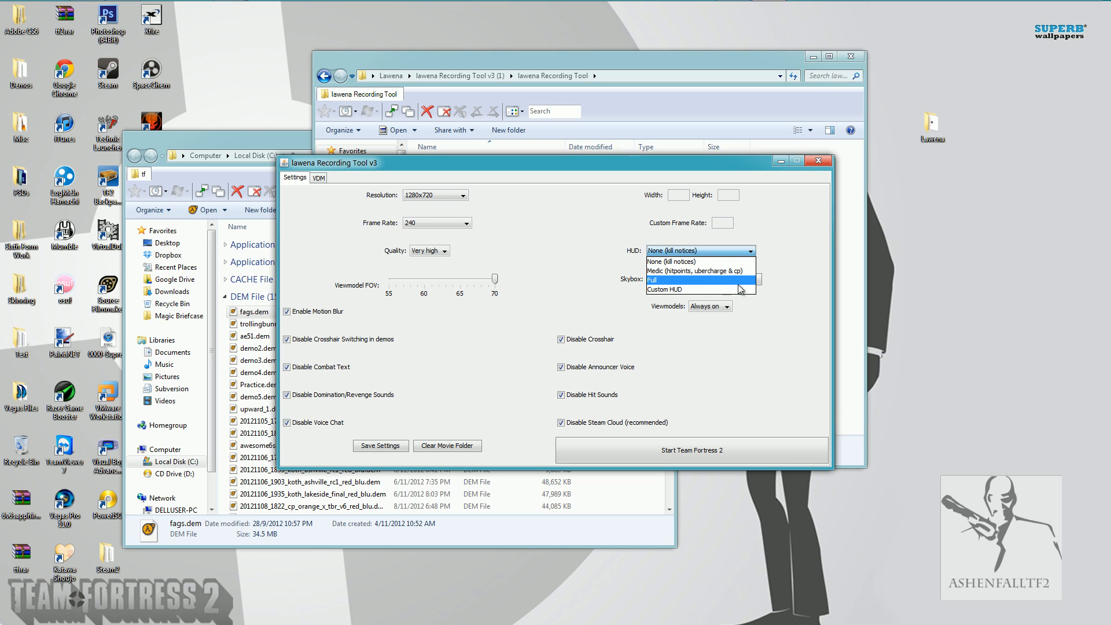
pyautogui.click(736, 279)
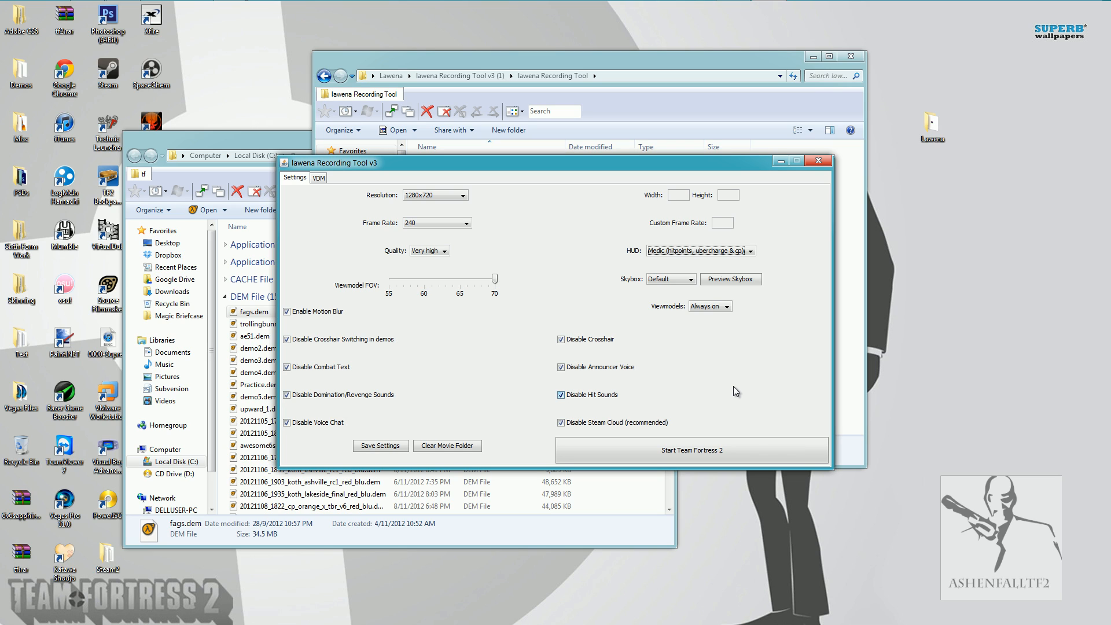
pyautogui.click(709, 251)
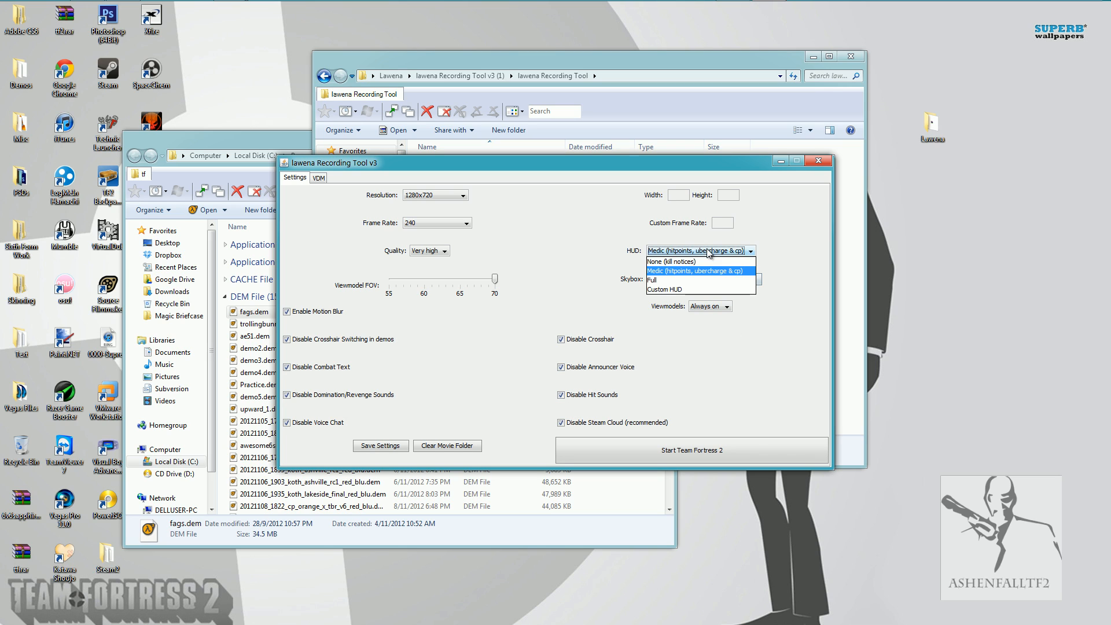
pyautogui.click(698, 280)
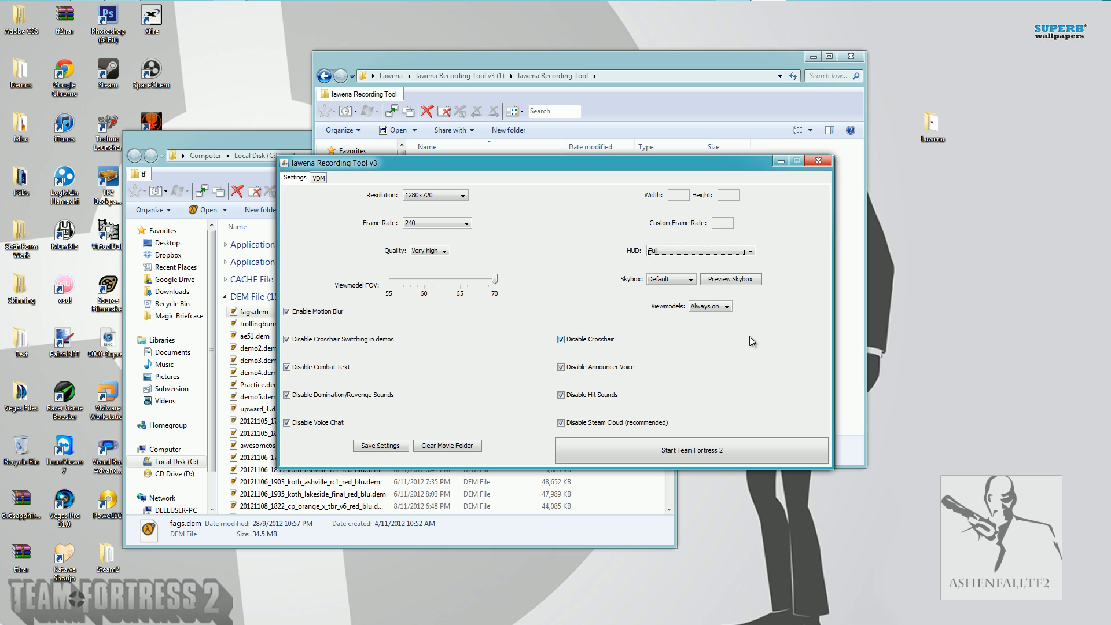
pyautogui.click(690, 253)
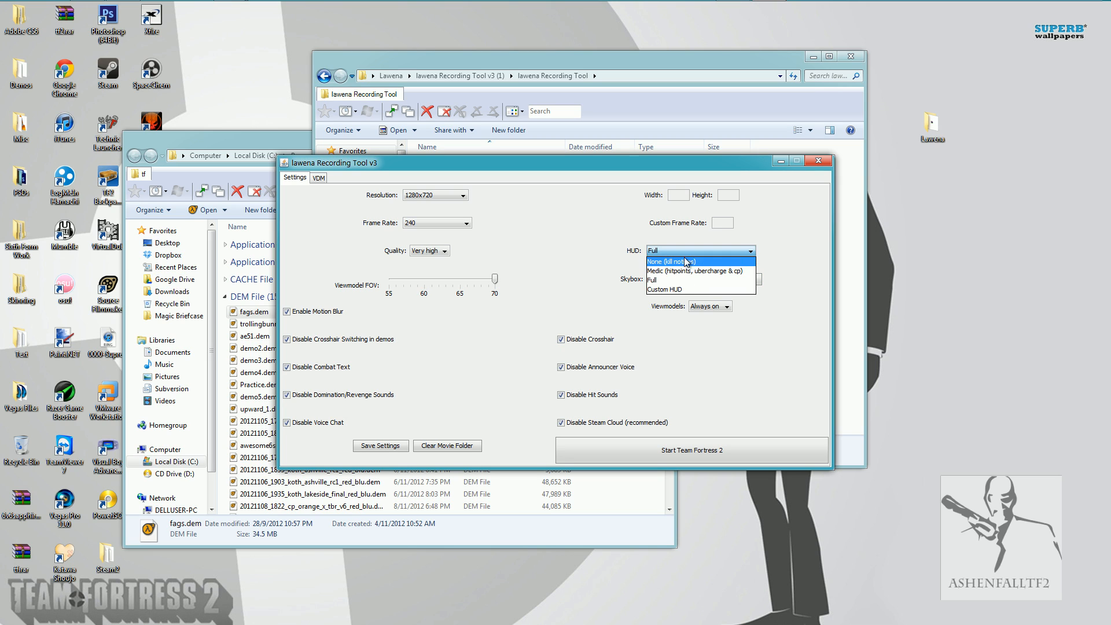
pyautogui.click(686, 262)
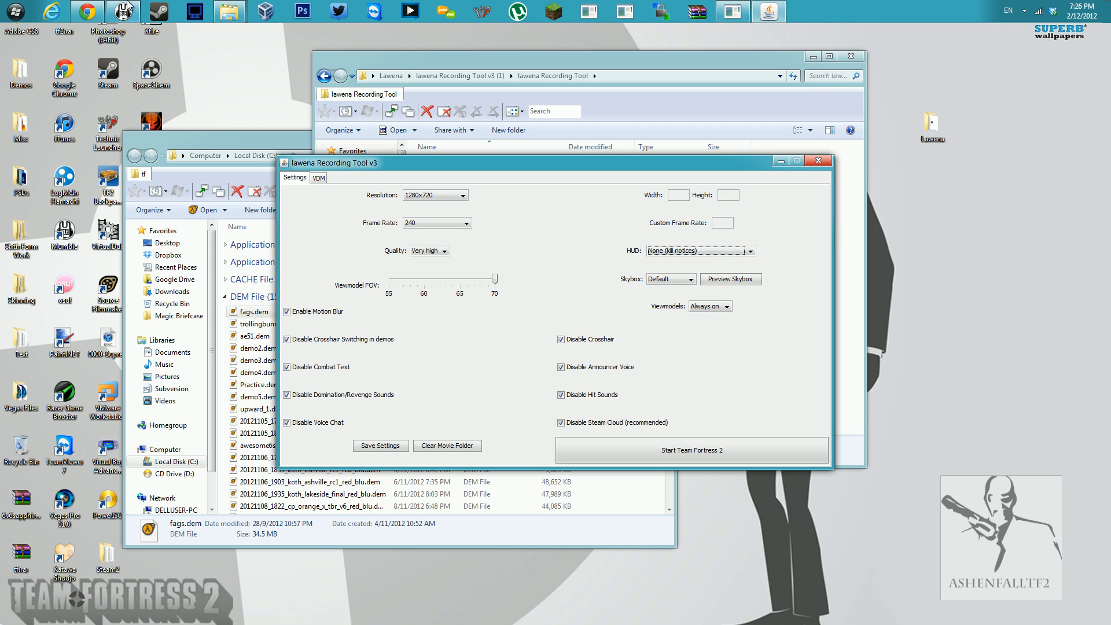
# Switch to Chrome, go back to the lawenarecordingtool project site, look through its Wiki and home pages, and minimize the browser.
pyautogui.click(94, 11)
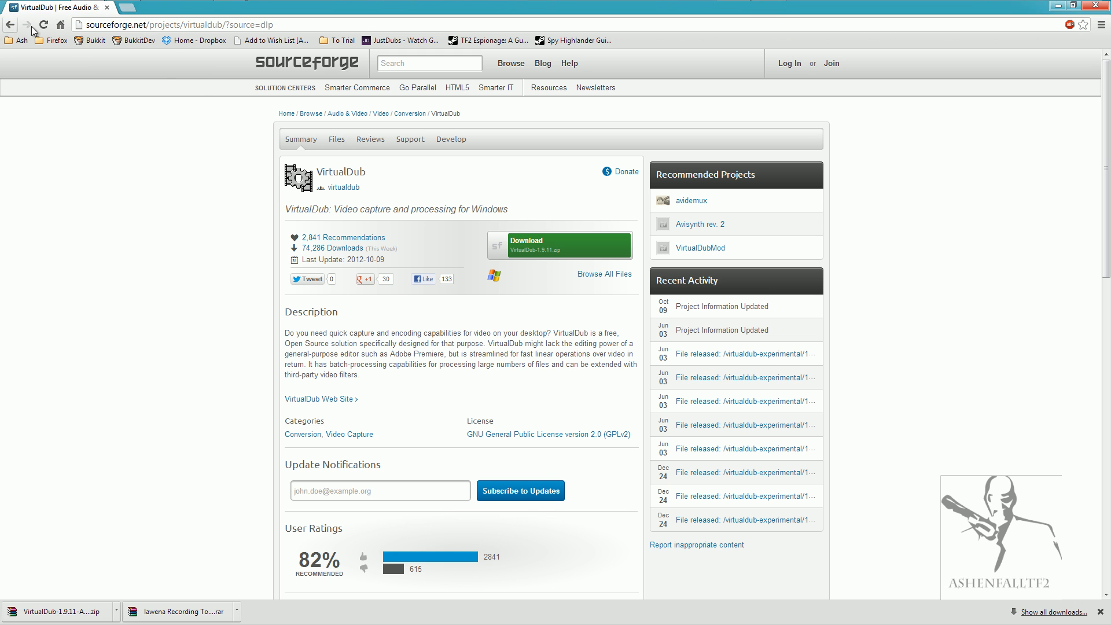
pyautogui.click(10, 26)
pyautogui.click(12, 27)
pyautogui.click(13, 27)
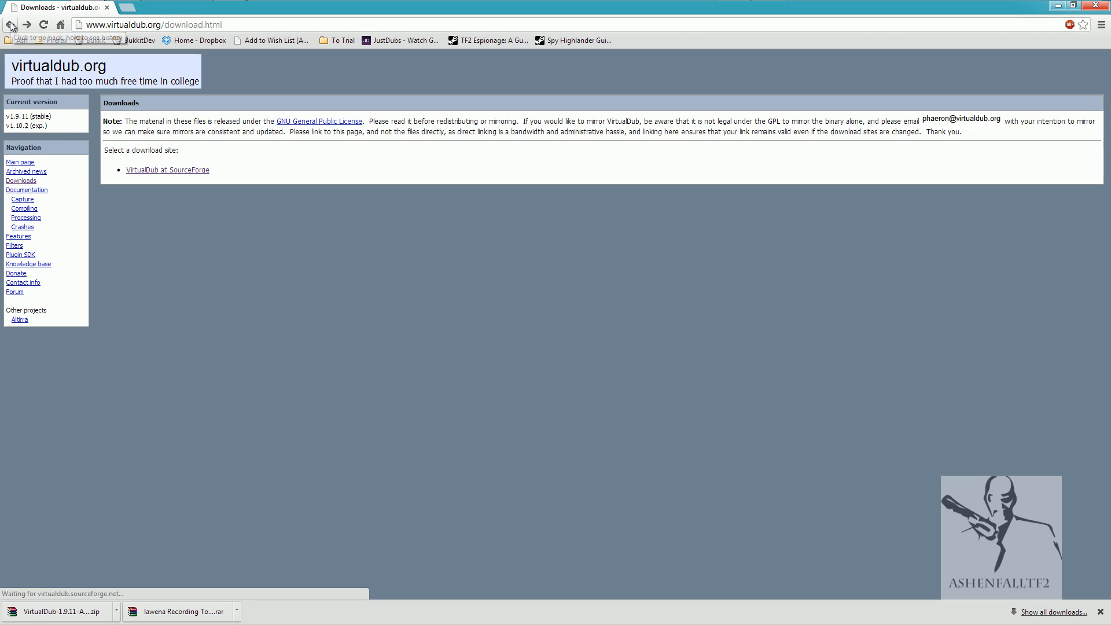
pyautogui.click(13, 26)
pyautogui.click(13, 26)
pyautogui.click(13, 26)
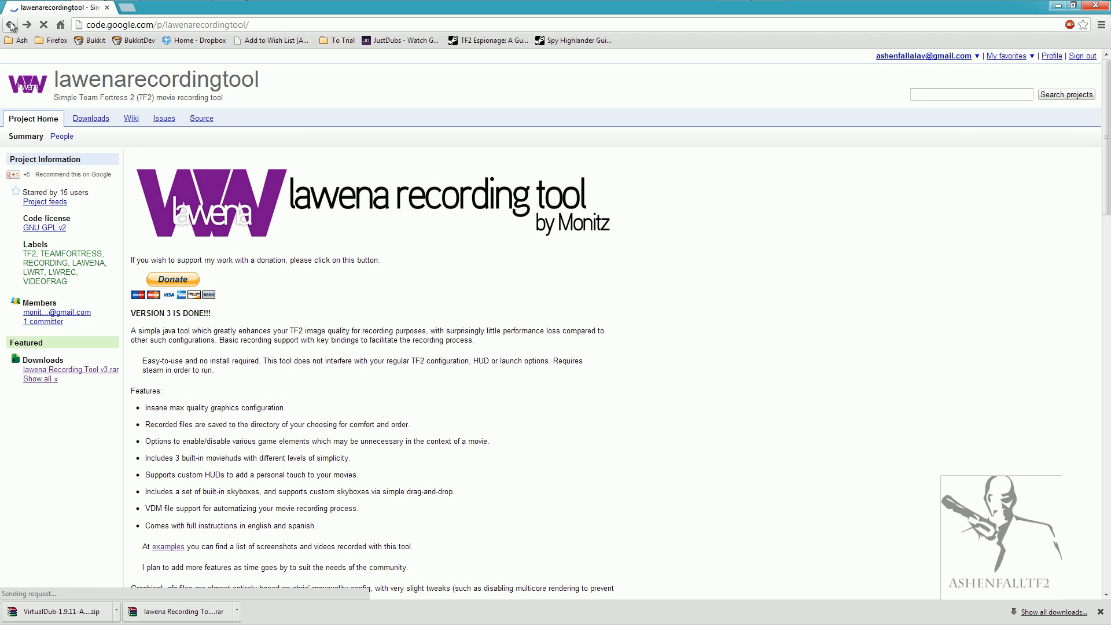
pyautogui.click(132, 118)
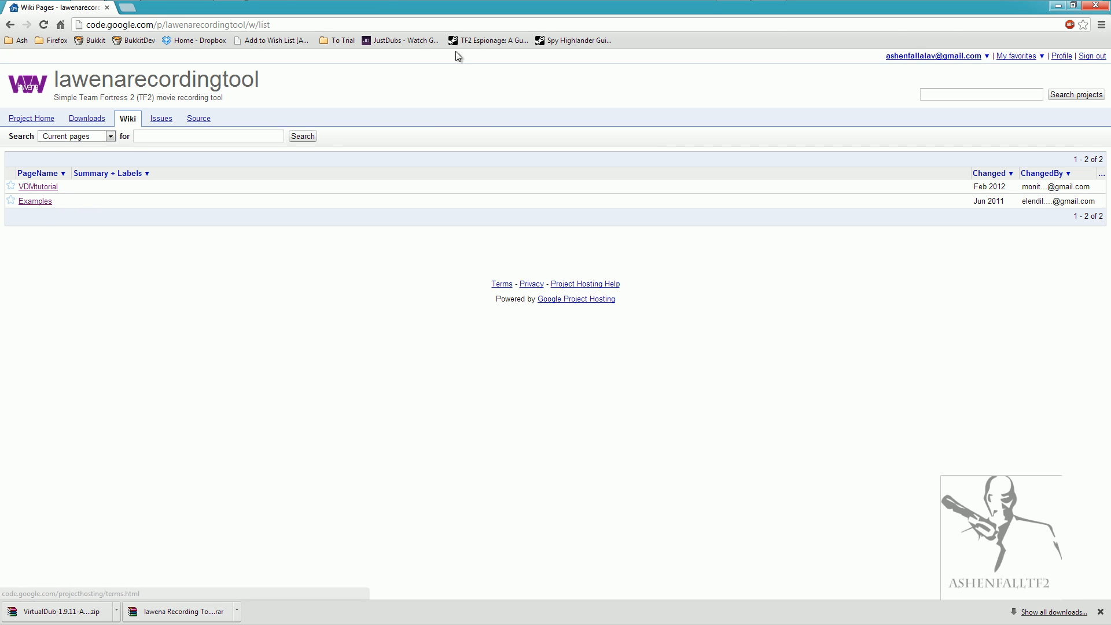
pyautogui.click(28, 119)
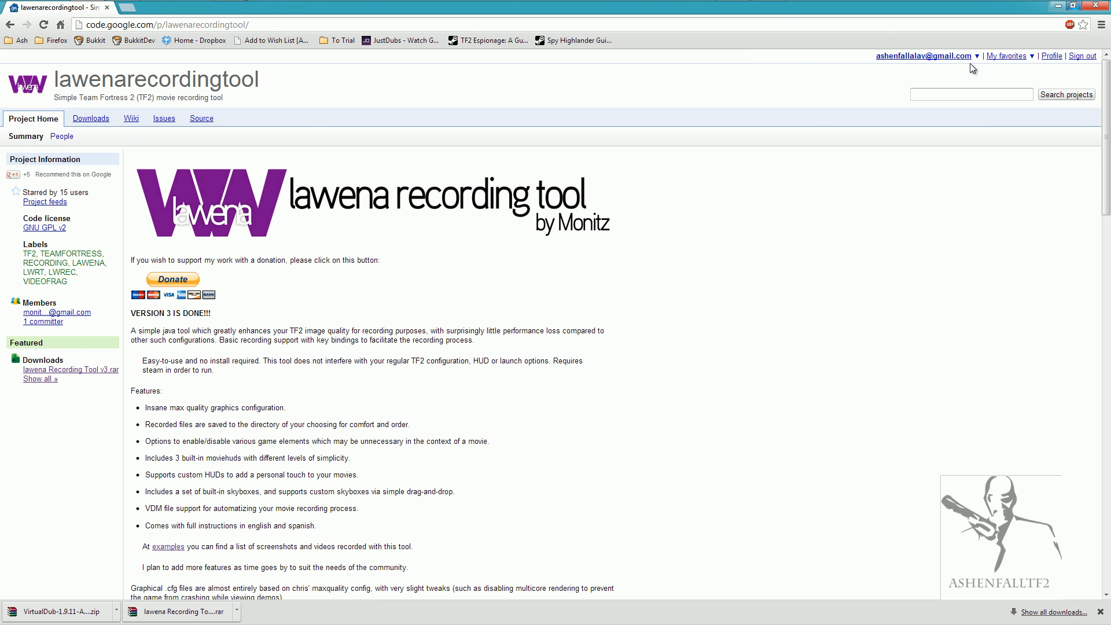
pyautogui.click(1057, 7)
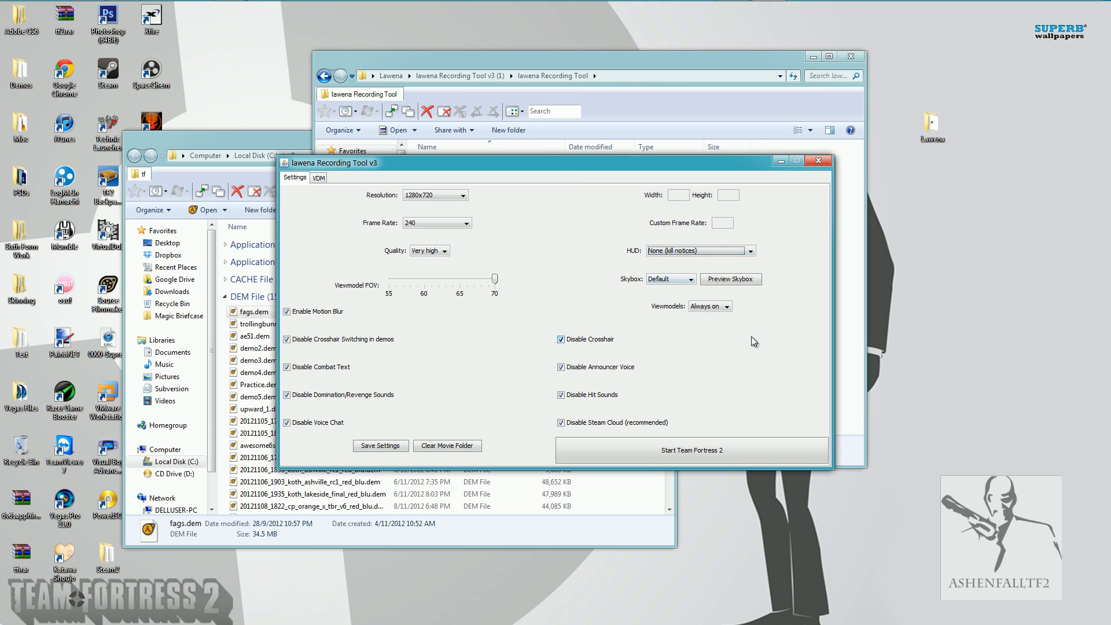
# Choose the realsky1 skybox, preview it, and close the preview.
pyautogui.click(676, 283)
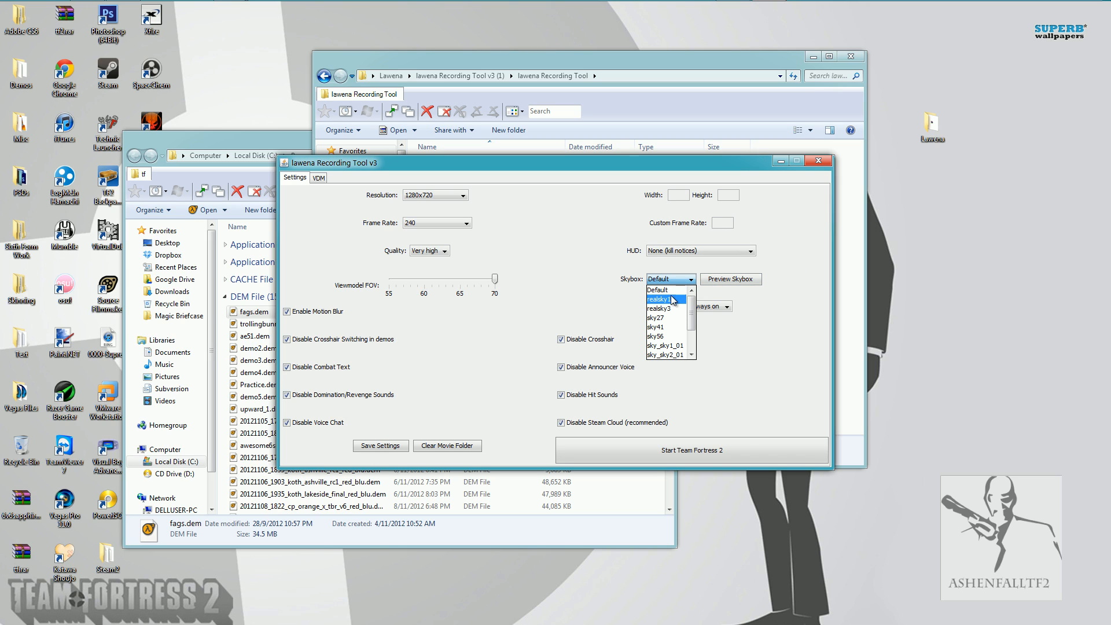
pyautogui.moveTo(693, 317)
pyautogui.mouseDown()
pyautogui.moveTo(700, 340)
pyautogui.moveTo(705, 311)
pyautogui.mouseUp()
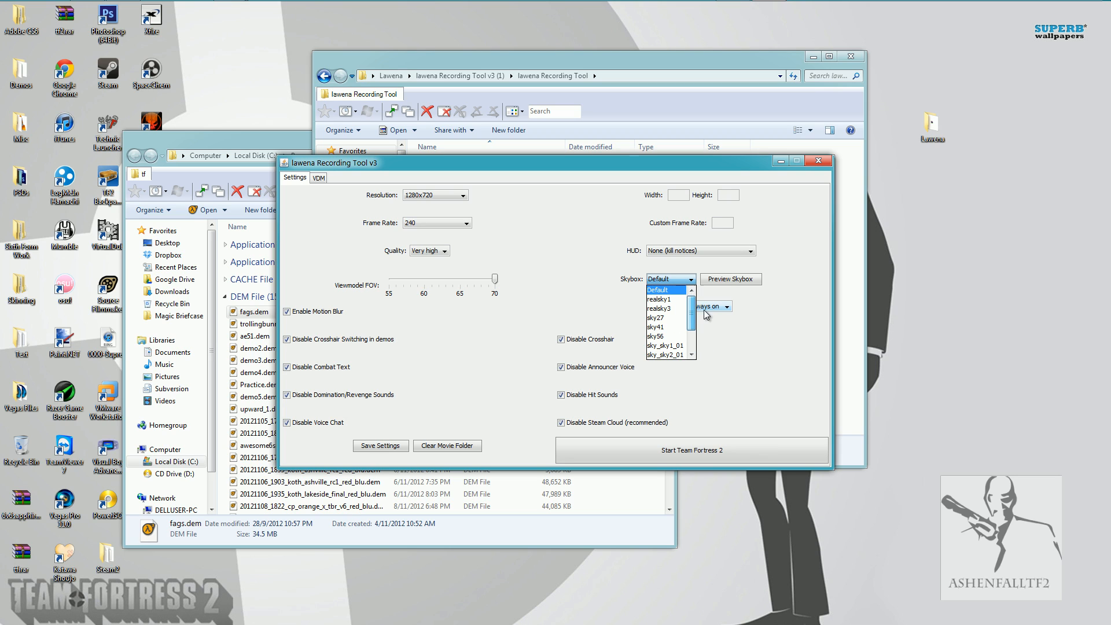
pyautogui.click(659, 291)
pyautogui.click(661, 280)
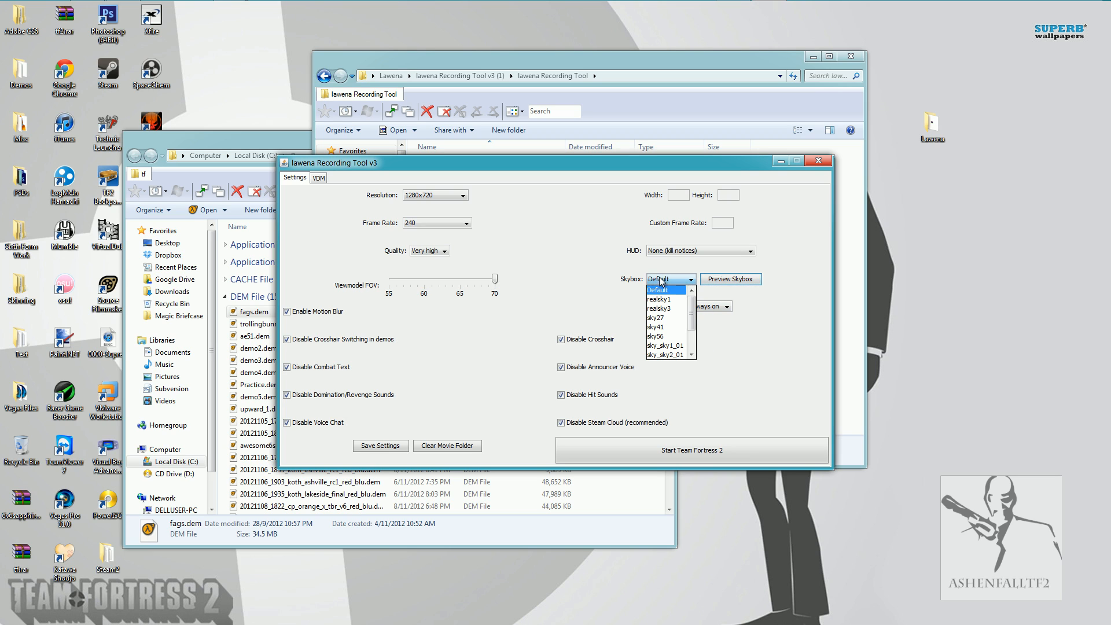
pyautogui.click(660, 300)
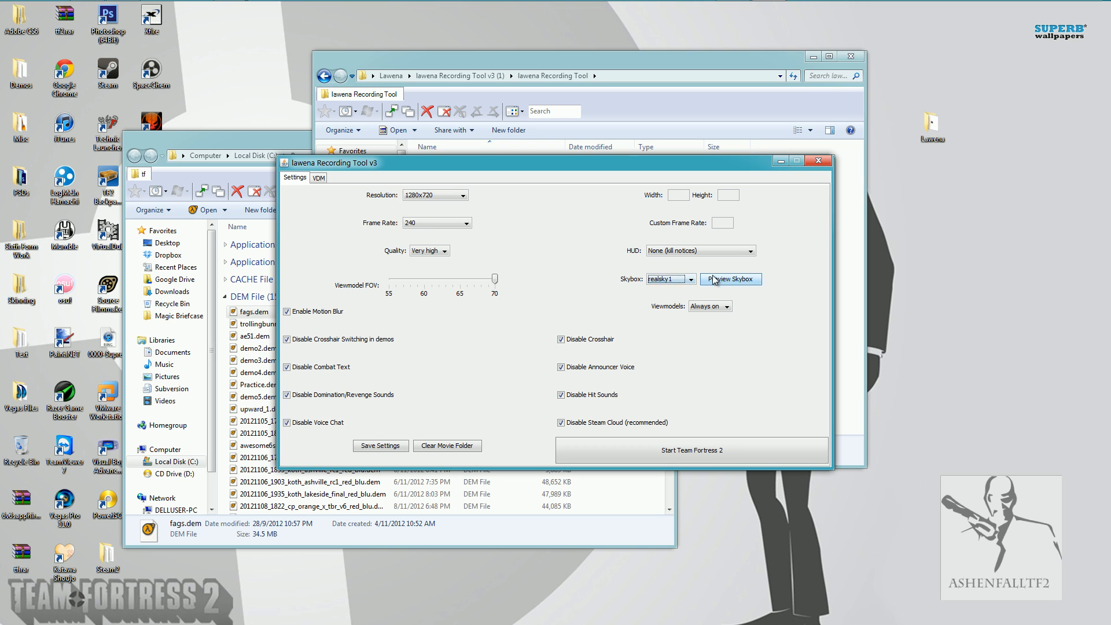
pyautogui.click(716, 281)
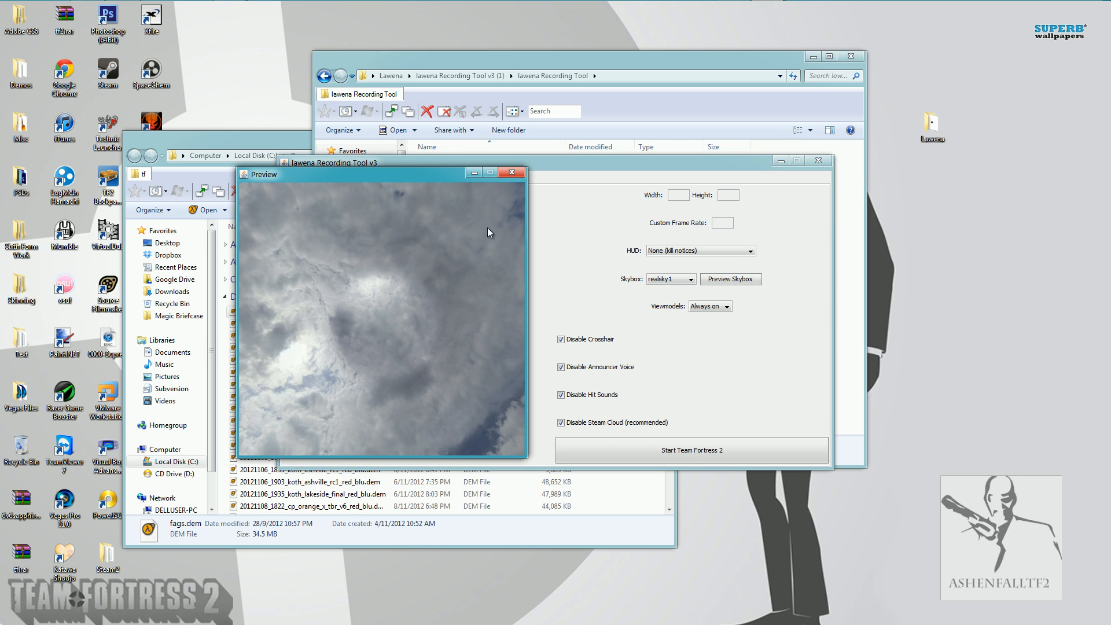
pyautogui.click(511, 174)
# Choose the realsky3 skybox, preview it, and close the preview.
pyautogui.click(660, 280)
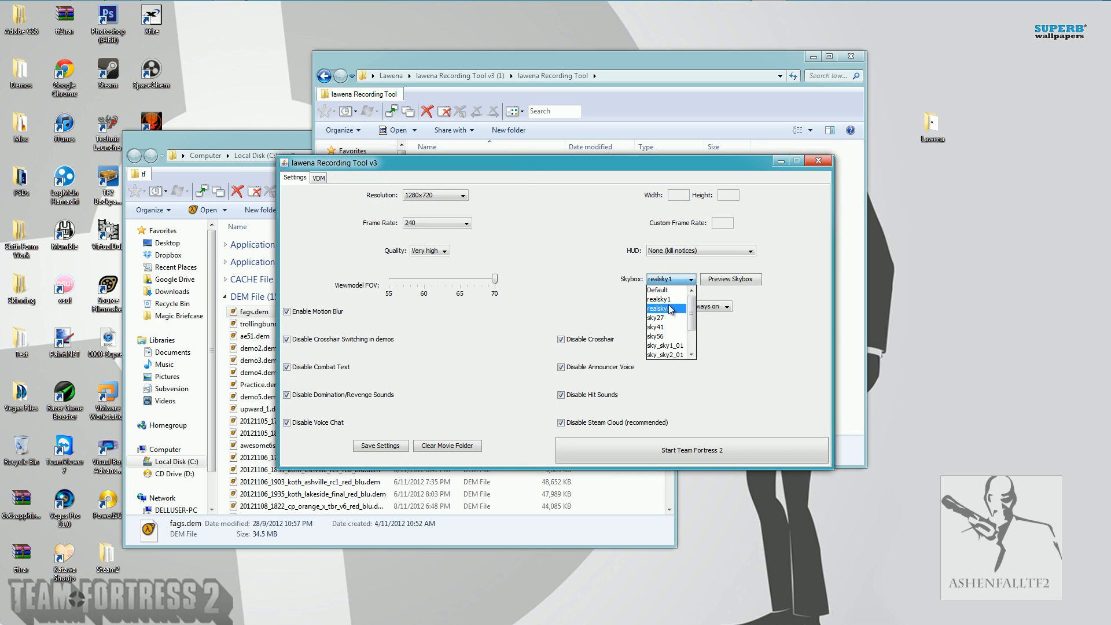
pyautogui.click(670, 310)
pyautogui.click(726, 279)
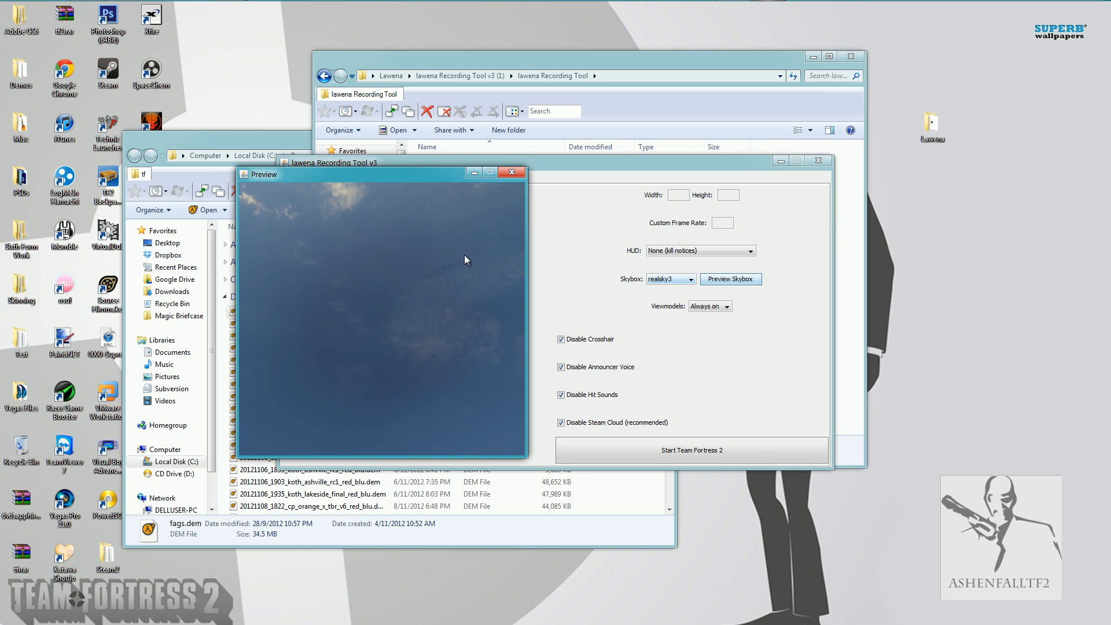
pyautogui.click(521, 173)
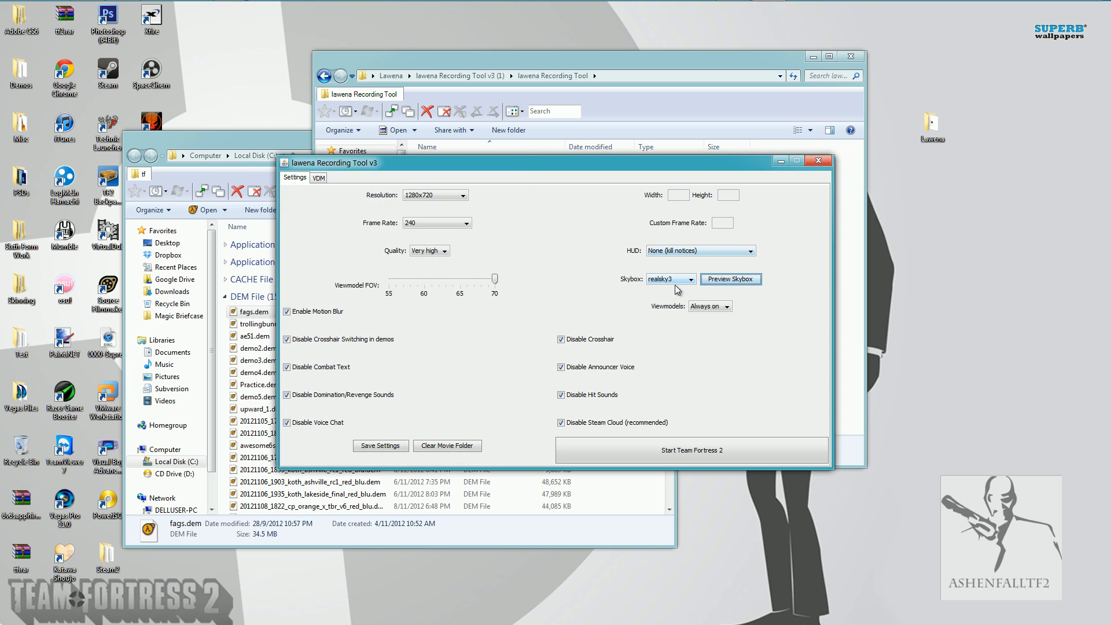
# Choose the sky27 skybox, preview it, and close the preview.
pyautogui.click(665, 280)
pyautogui.click(674, 319)
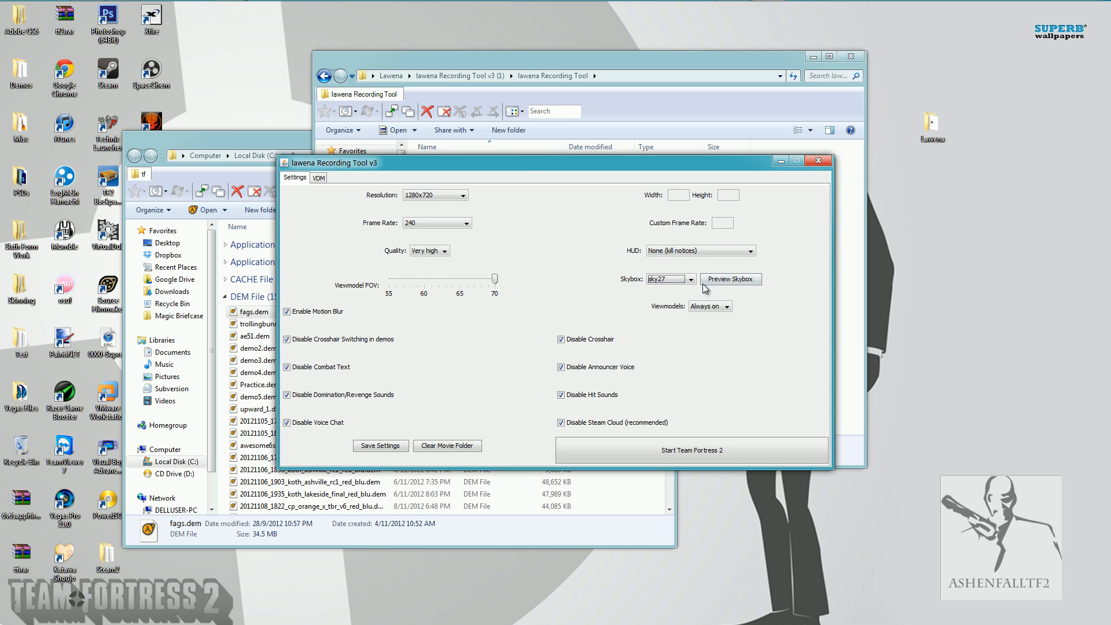
pyautogui.click(731, 279)
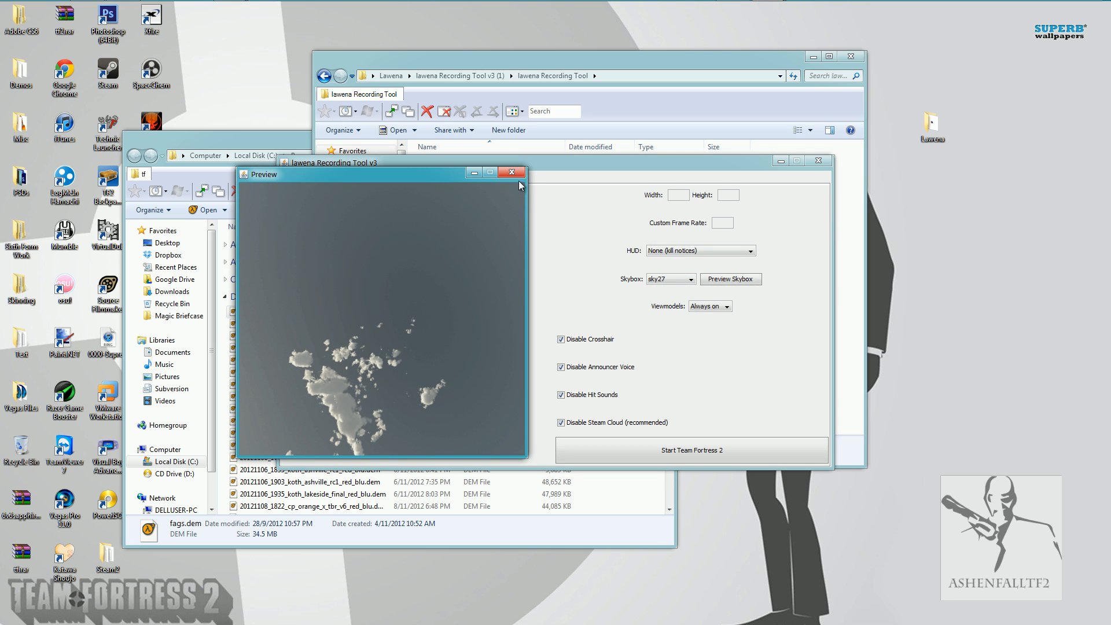
pyautogui.click(519, 173)
# Set the skybox back to Default and keep the viewmodels on Always on.
pyautogui.click(672, 280)
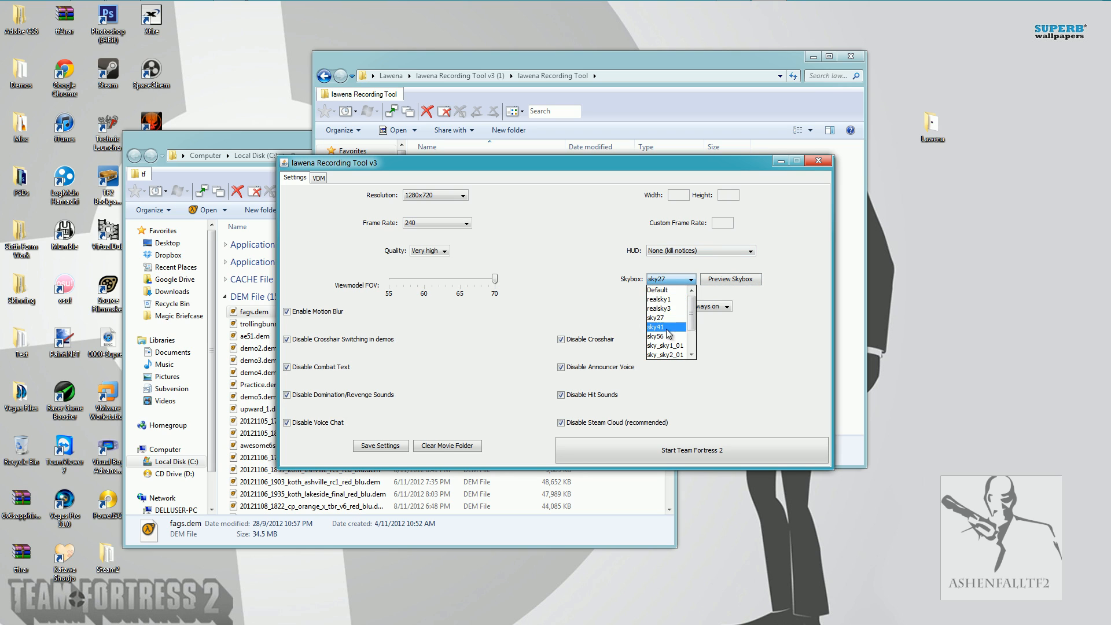
pyautogui.click(661, 299)
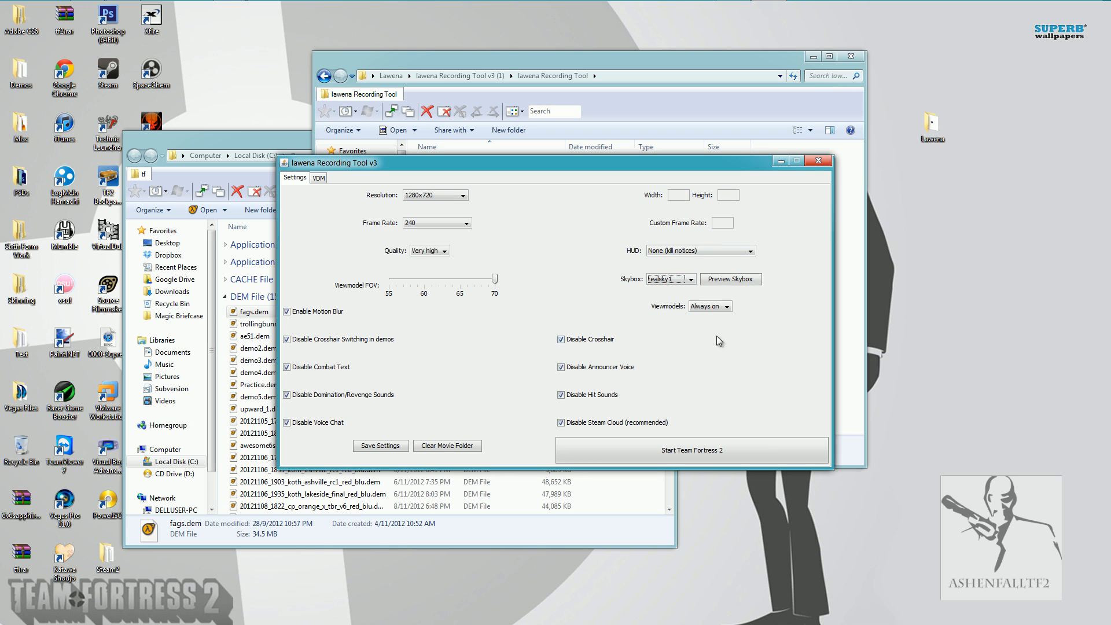
pyautogui.click(667, 280)
pyautogui.click(667, 291)
pyautogui.click(709, 307)
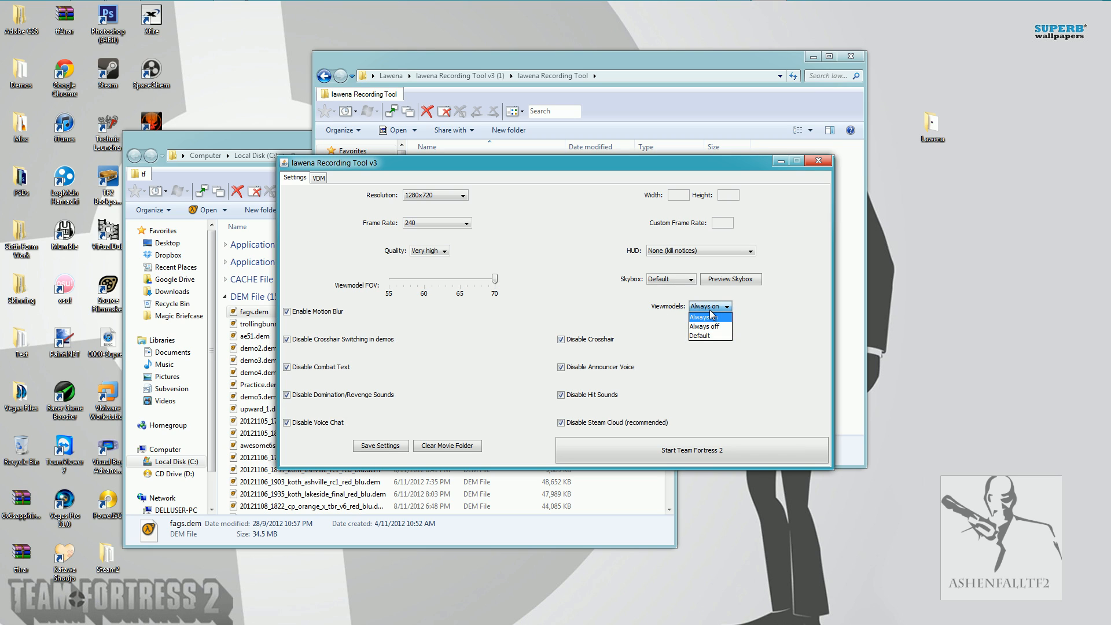
pyautogui.click(718, 317)
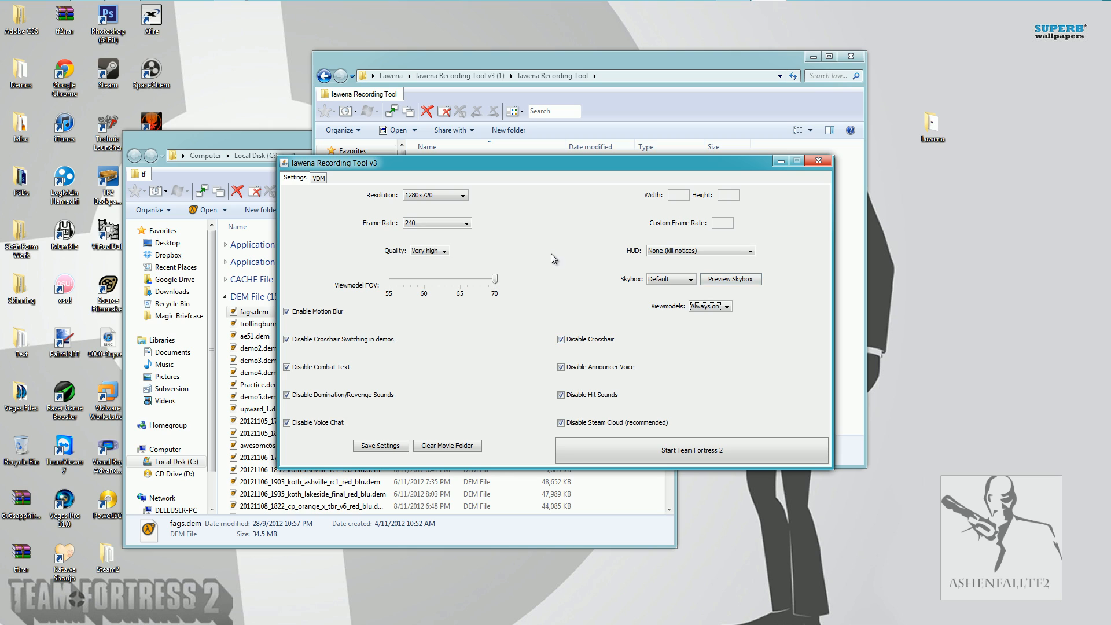
# Select fags.dem from the tf folder as the demo file in Lawena's VDM section.
pyautogui.click(318, 178)
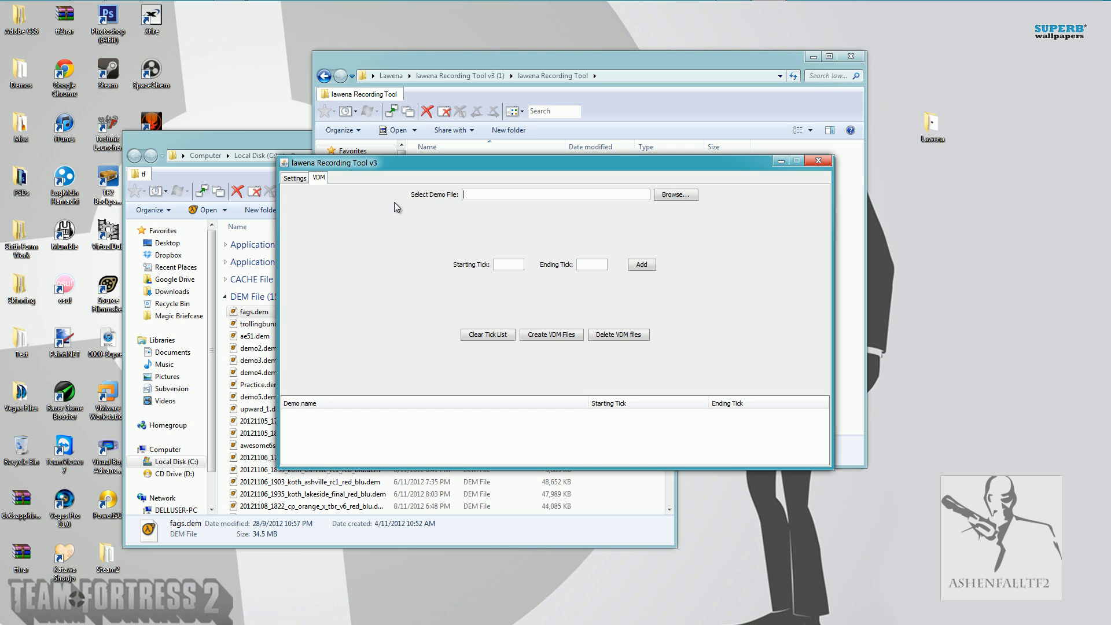
pyautogui.click(677, 195)
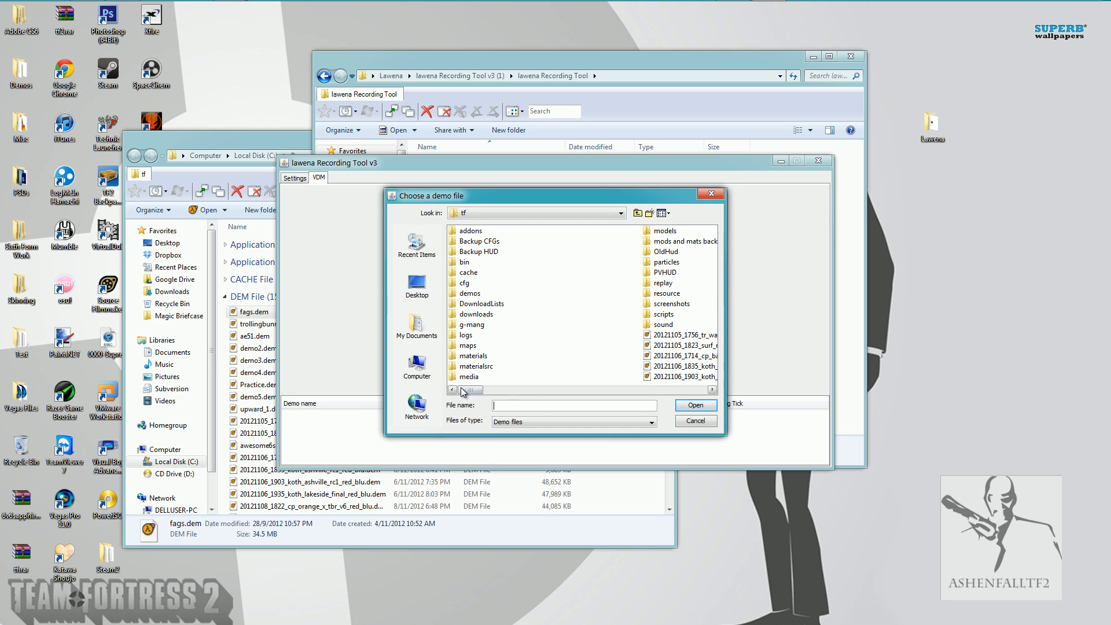
pyautogui.moveTo(463, 391); pyautogui.dragTo(663, 390)
pyautogui.click(666, 356)
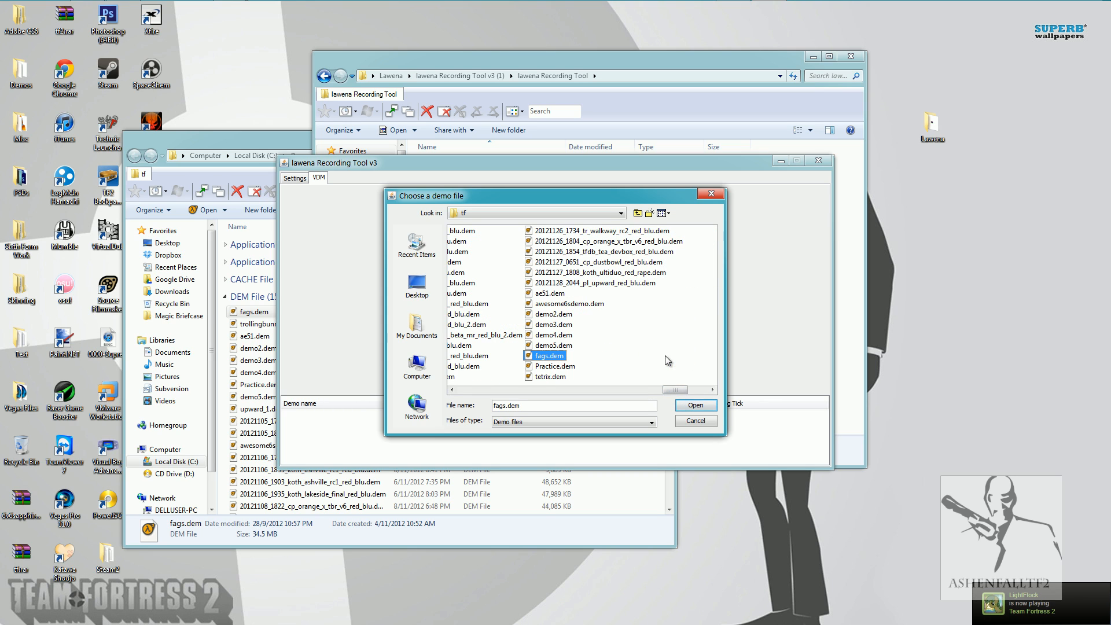
pyautogui.click(694, 406)
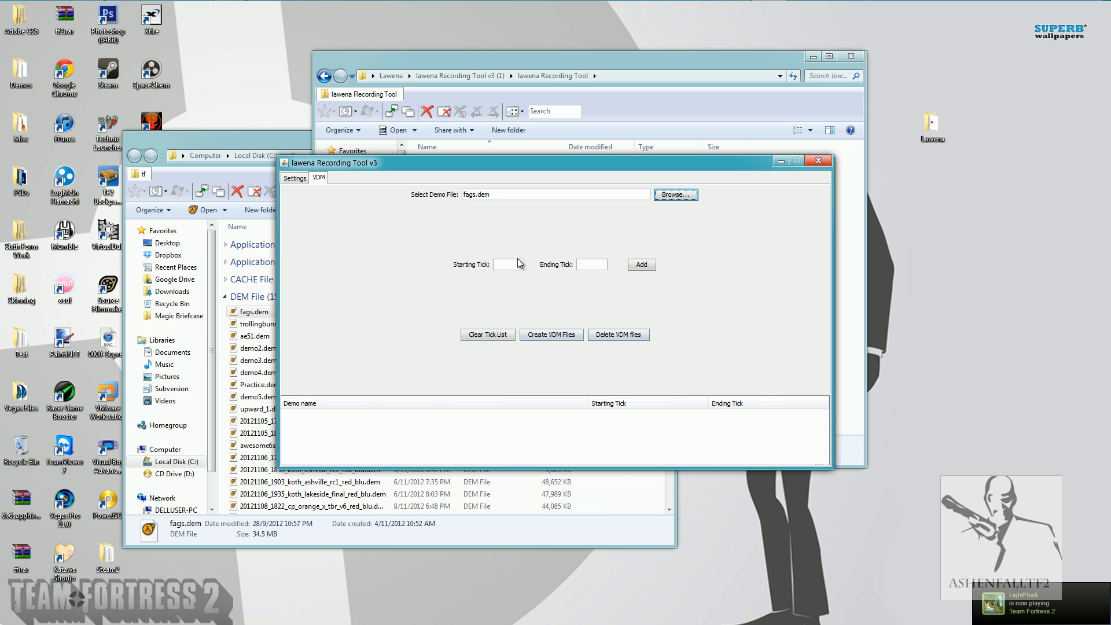
pyautogui.click(520, 265)
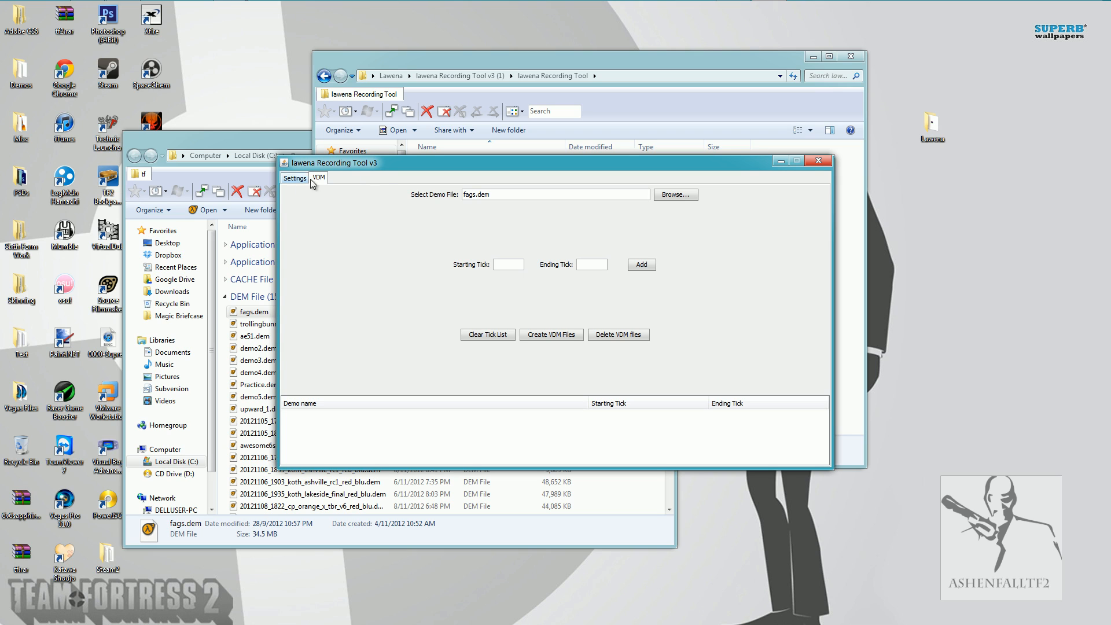
# Return to Lawena's recording settings, start Team Fortress 2, and dismiss the Windows color scheme notification.
pyautogui.click(284, 179)
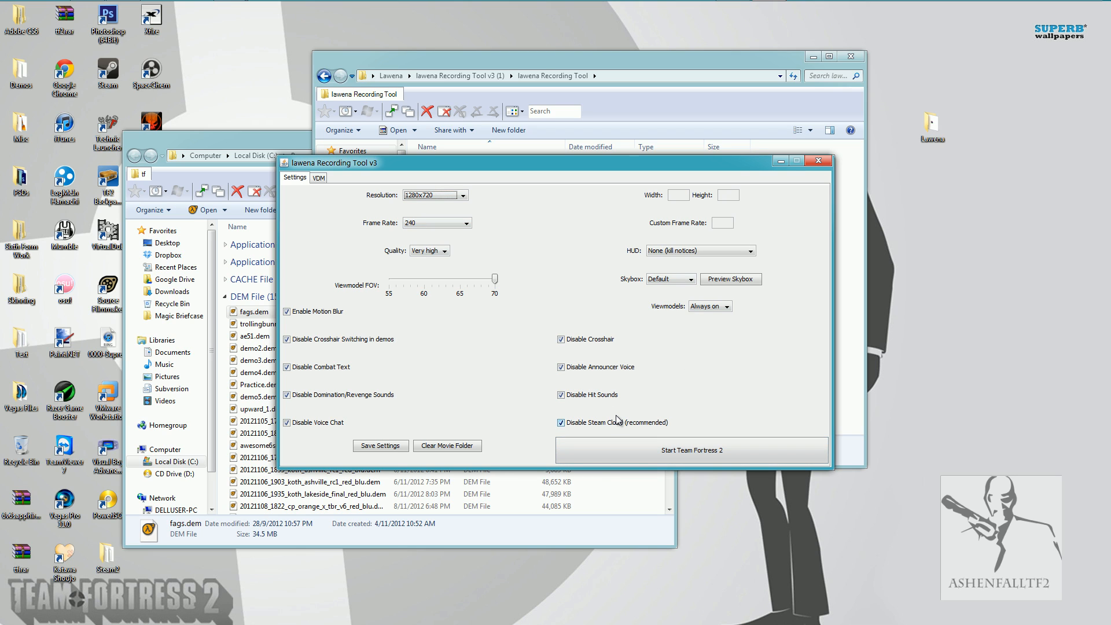
pyautogui.click(319, 178)
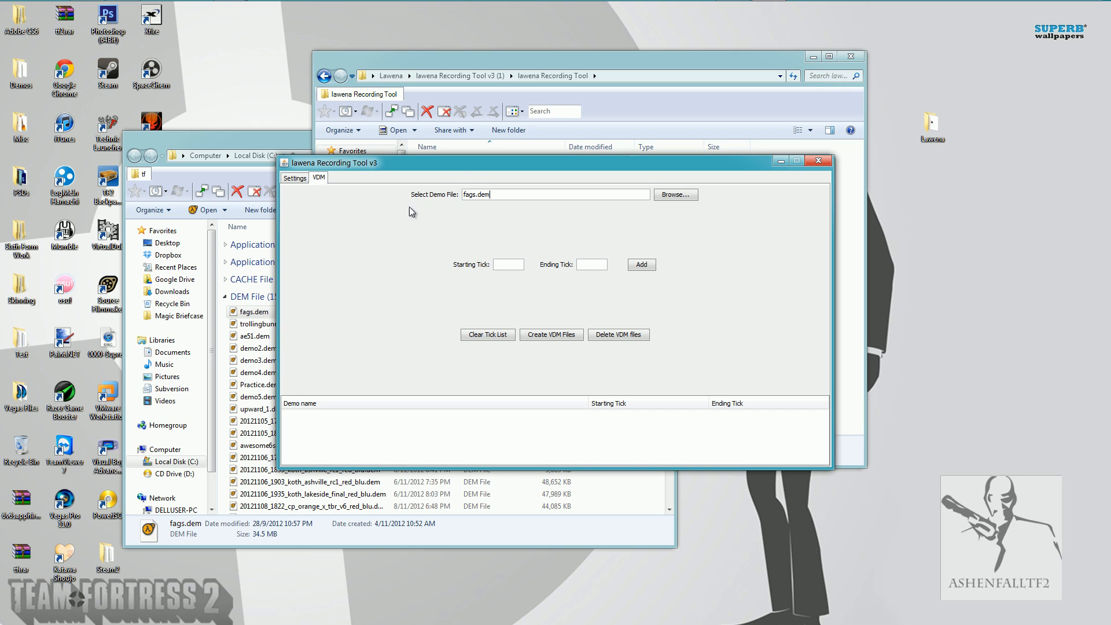
pyautogui.click(302, 177)
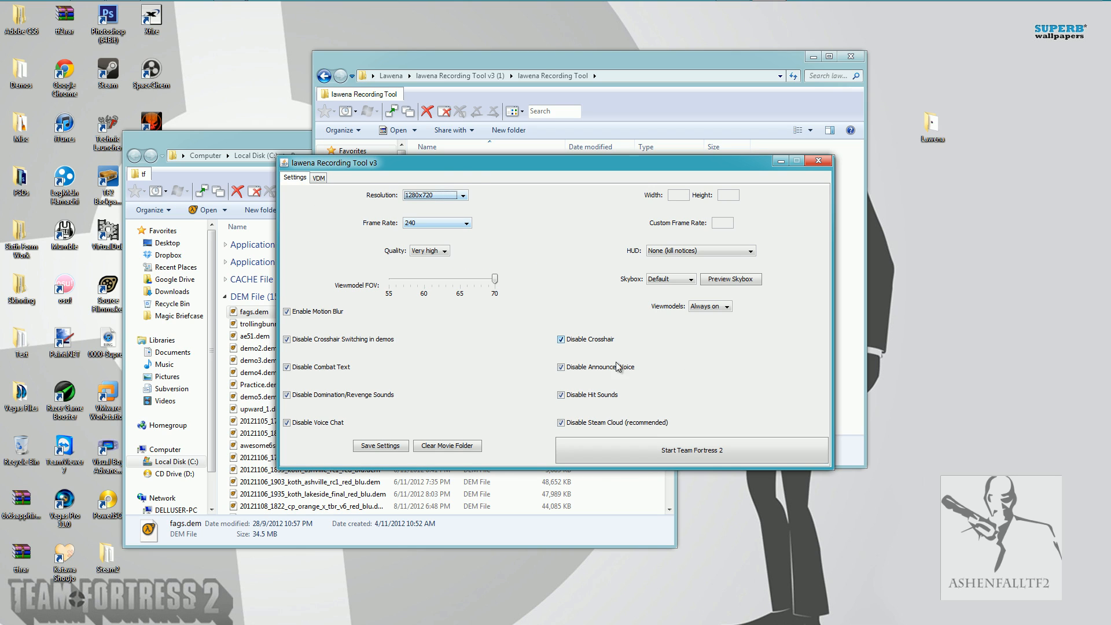
pyautogui.click(654, 451)
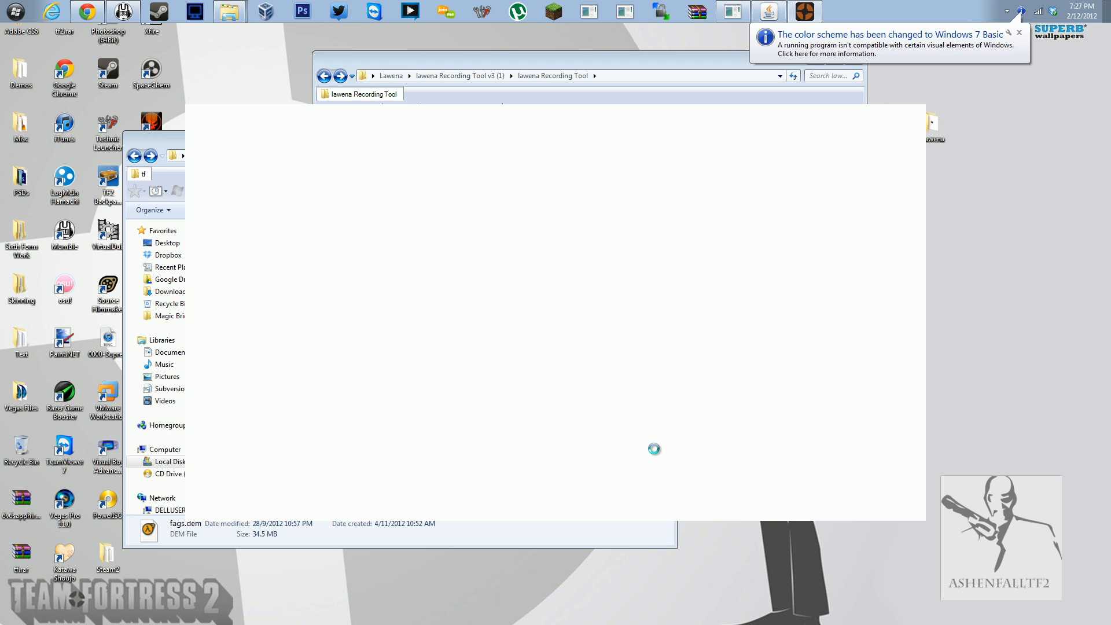
pyautogui.click(1017, 32)
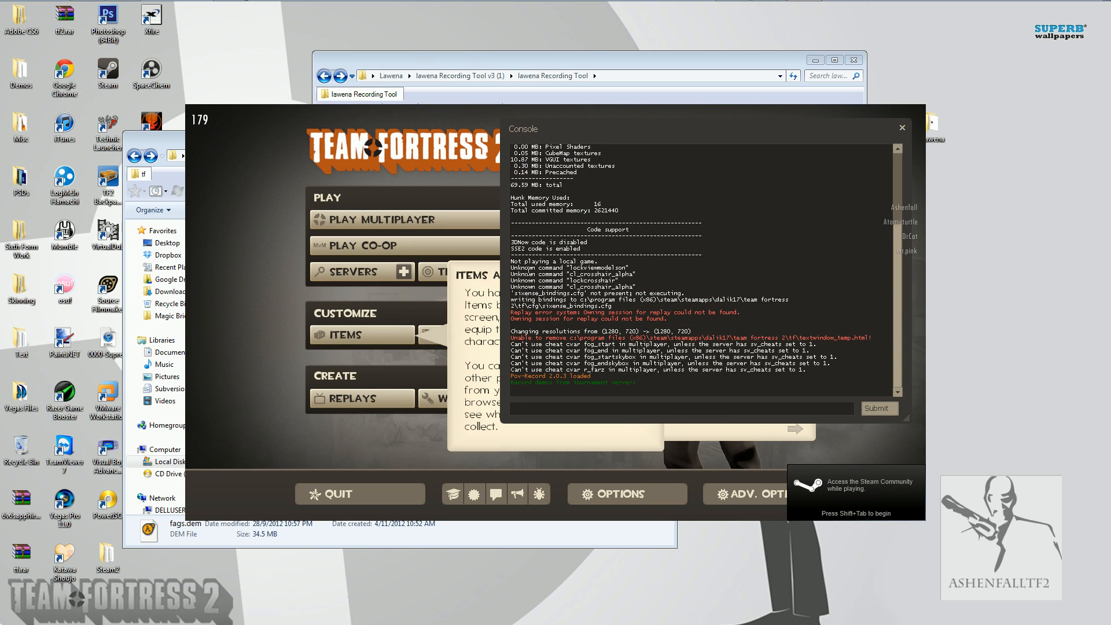
# Lower the game volume and music volume to the minimum in the game's audio options and apply the changes.
pyautogui.click(628, 498)
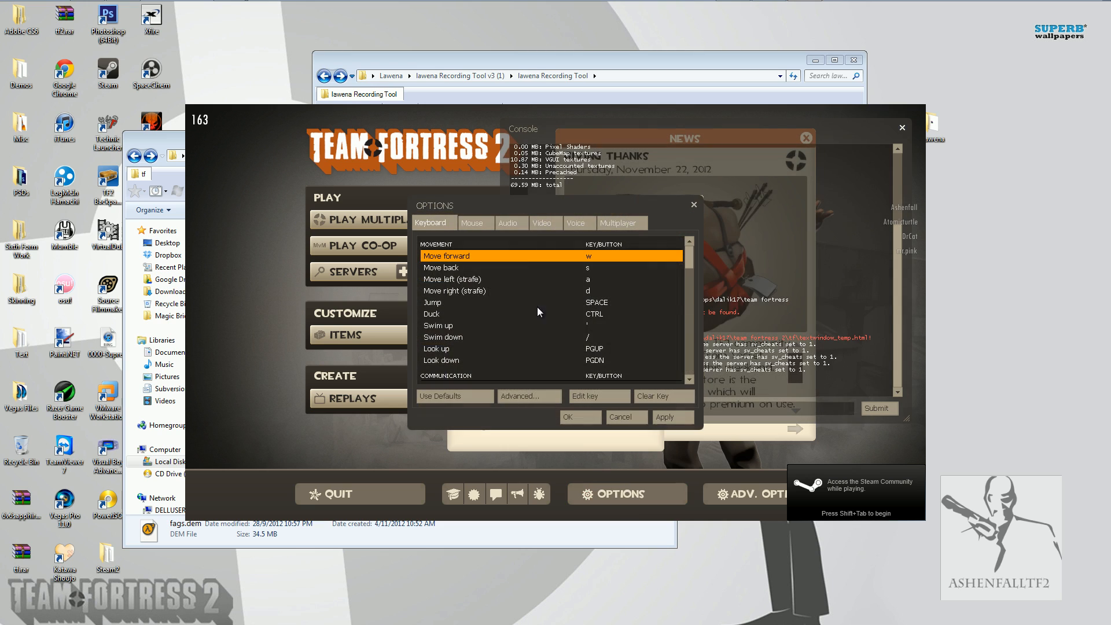
pyautogui.click(517, 225)
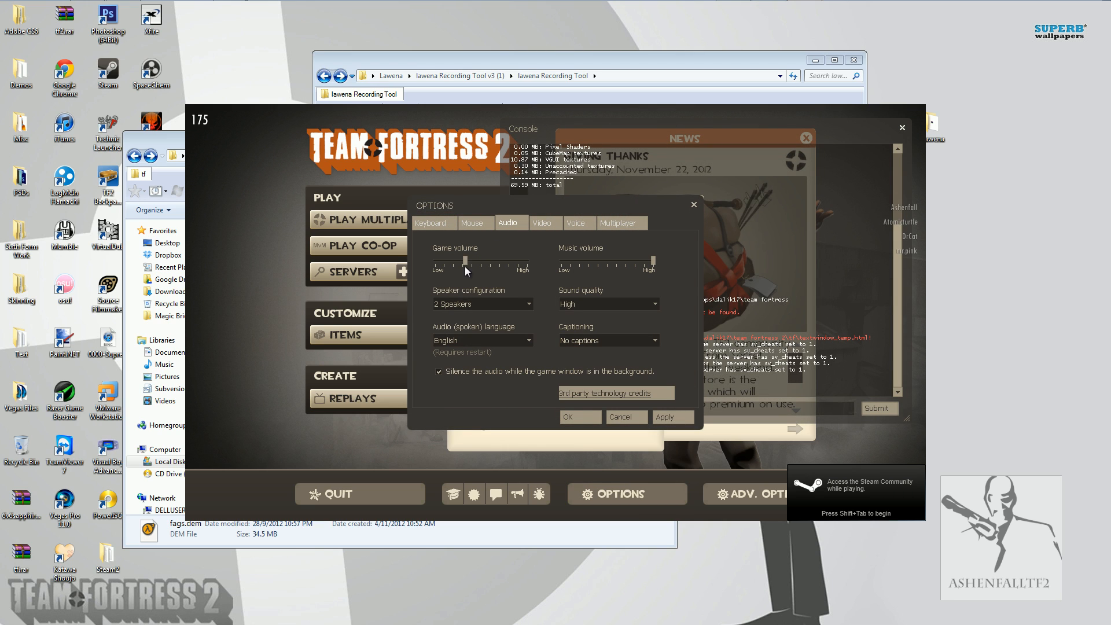
pyautogui.click(564, 259)
pyautogui.click(660, 417)
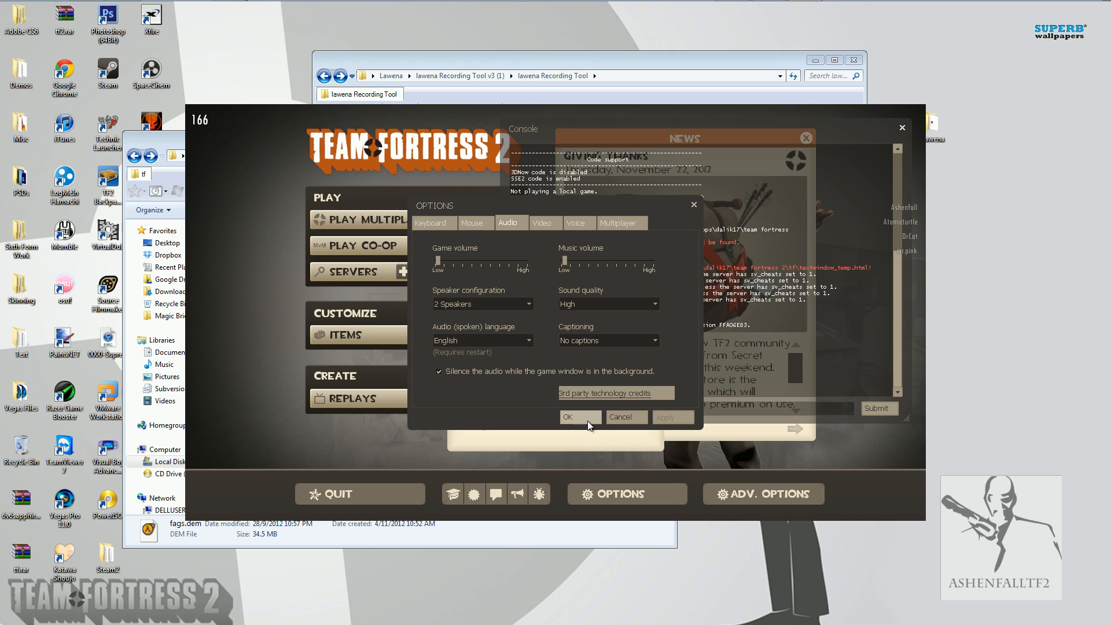
pyautogui.click(580, 417)
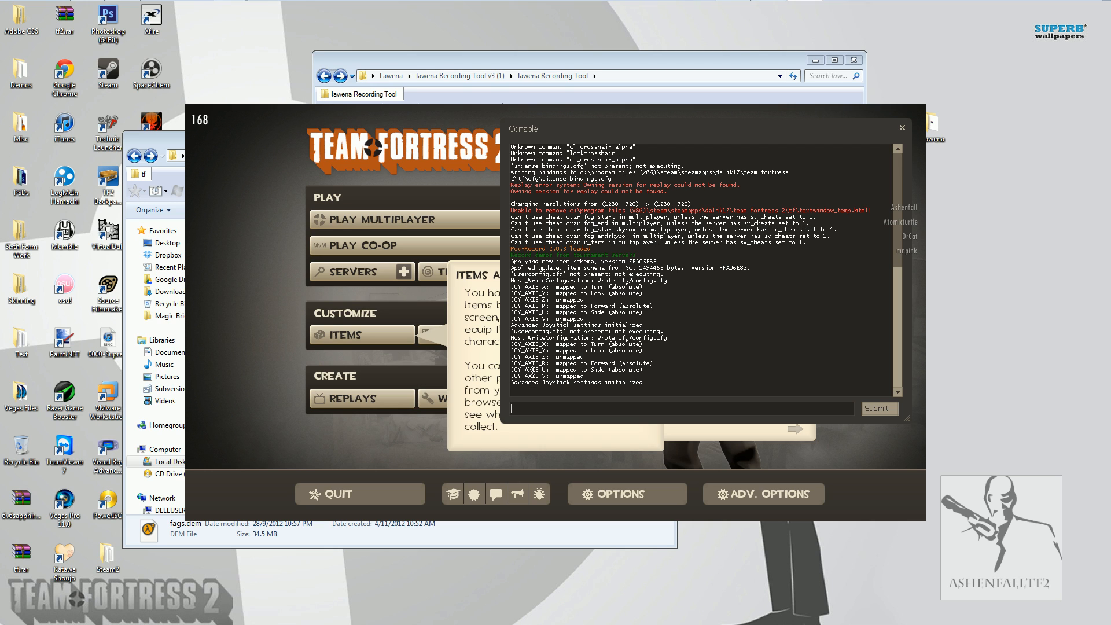
# Look through the console output and run playdemo fags to play the demo.
pyautogui.scroll(10, 664, 307)
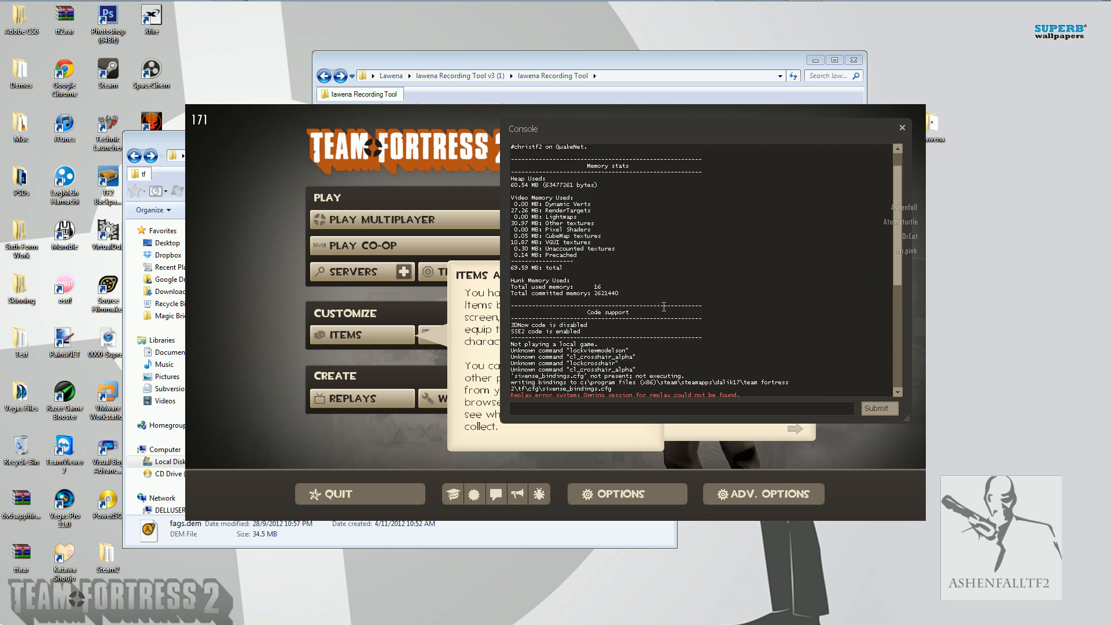
pyautogui.scroll(-3, 664, 307)
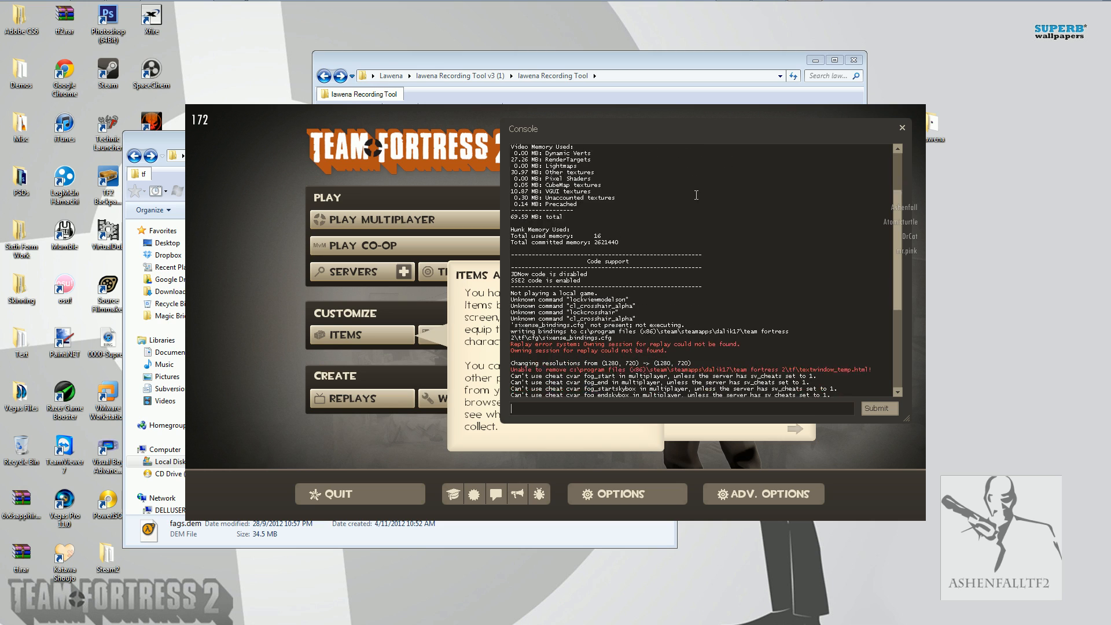
pyautogui.scroll(-8, 696, 195)
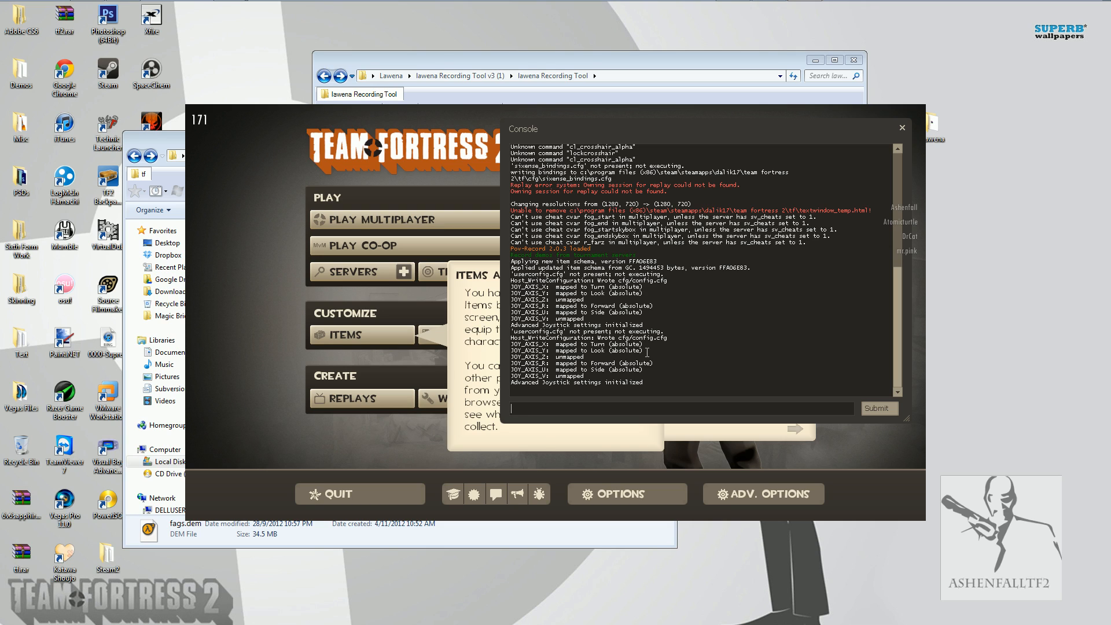
pyautogui.write('playdemo')
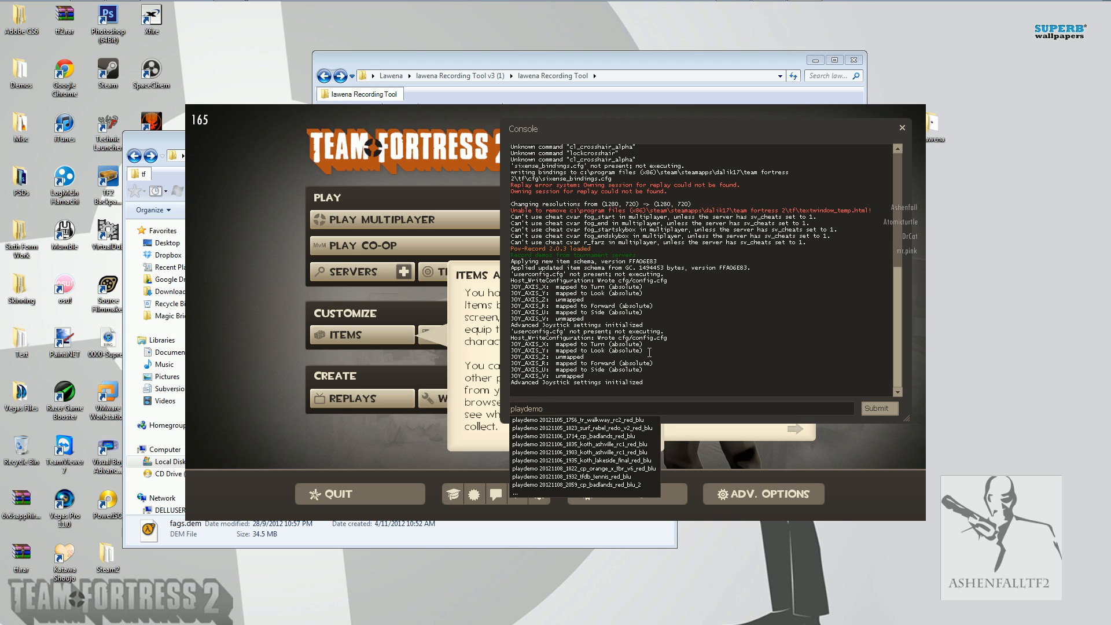
pyautogui.write(' fags')
pyautogui.press('Return')
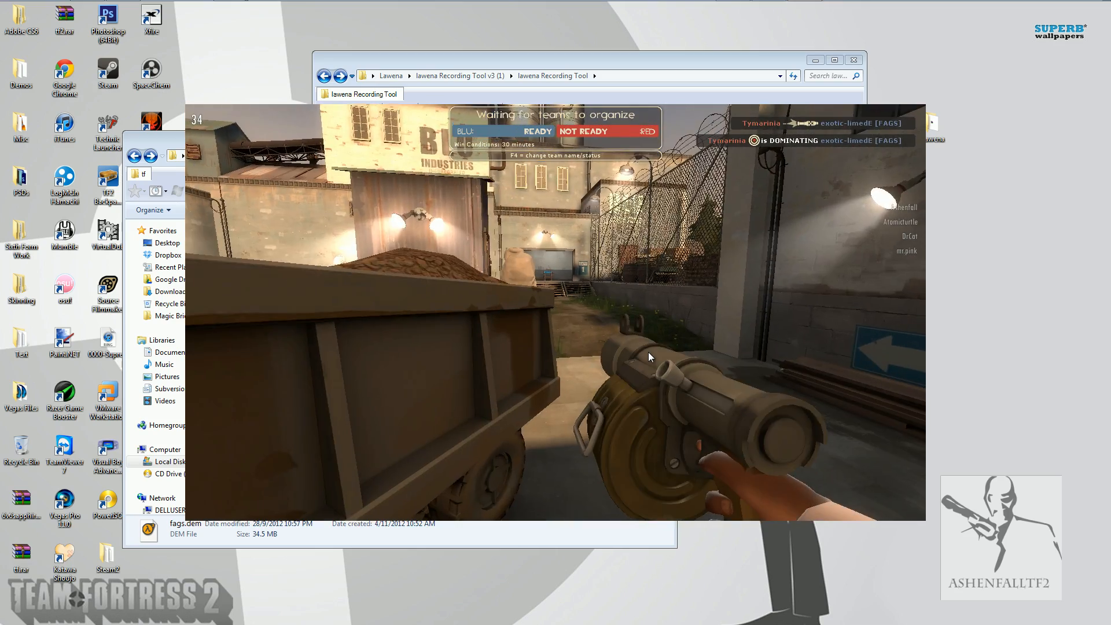
# Open the Demo Playback controls and pause the demo.
pyautogui.hotkey('shift', 'F2')
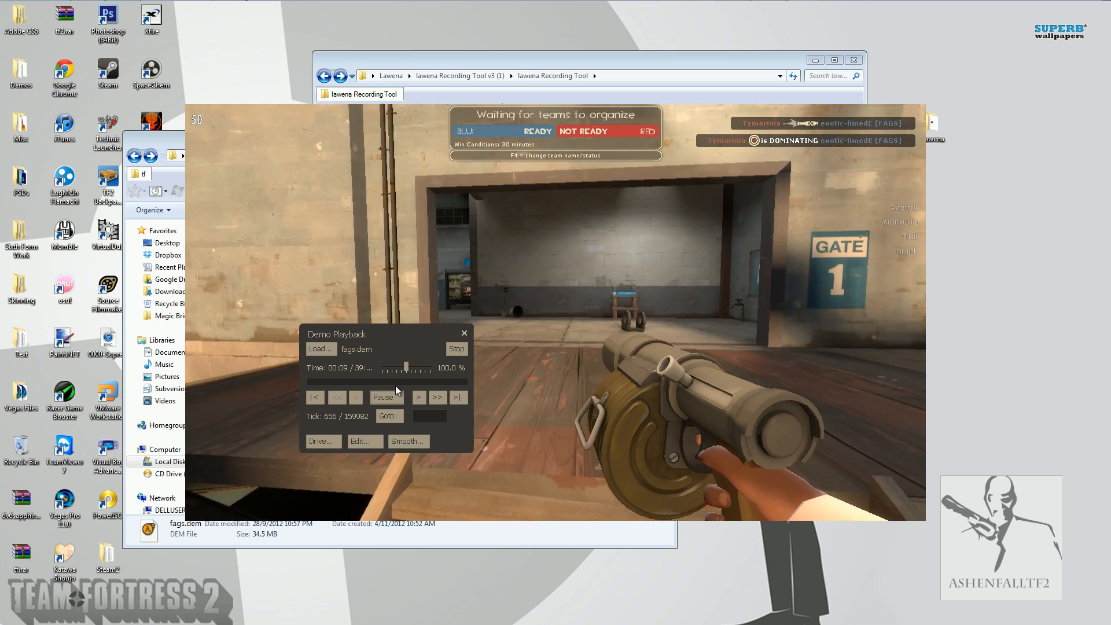
pyautogui.click(396, 399)
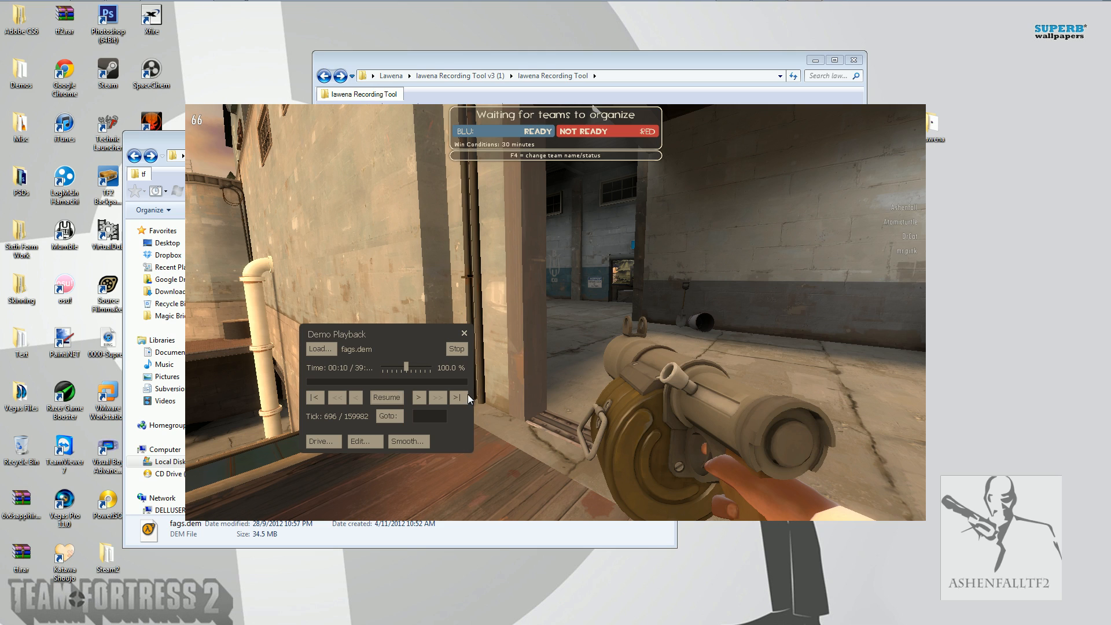
# Jump the demo to tick 51500, resume playback and close the Demo Playback controls.
pyautogui.click(426, 416)
pyautogui.write('51500')
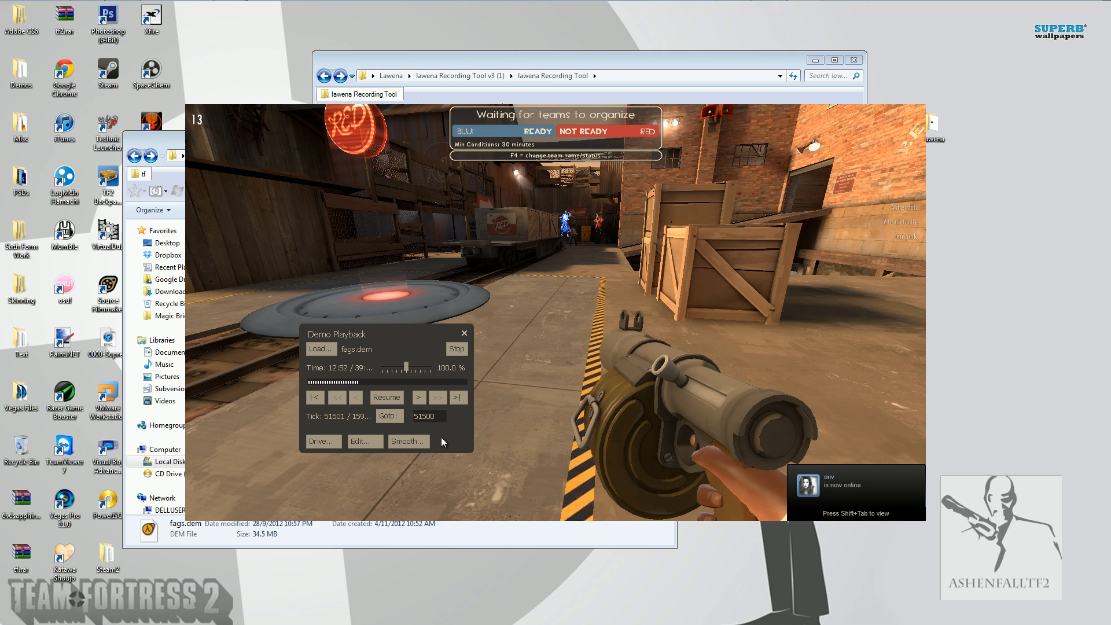
pyautogui.click(386, 397)
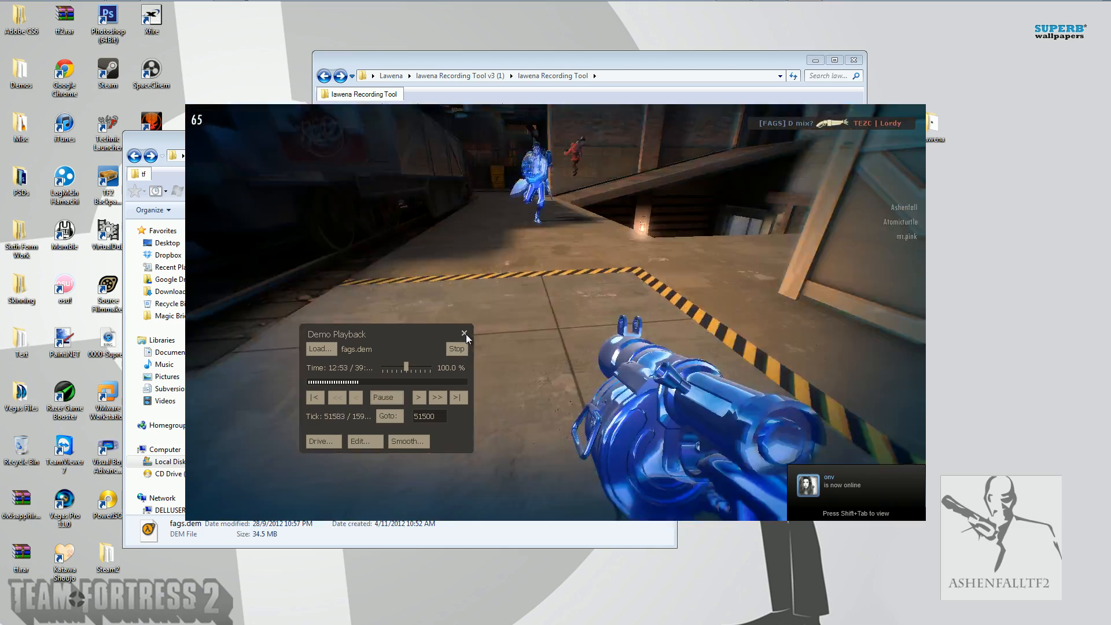
pyautogui.click(465, 335)
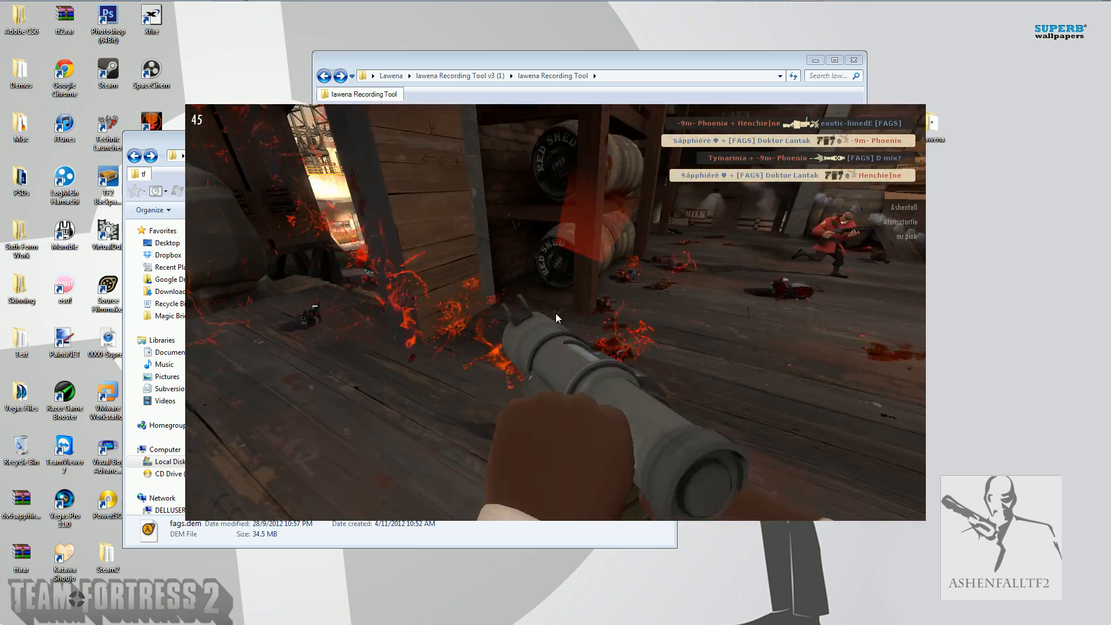
# Pause and stop the demo through the Demo Playback controls, and quit Team Fortress 2.
pyautogui.hotkey('shift', 'F2')
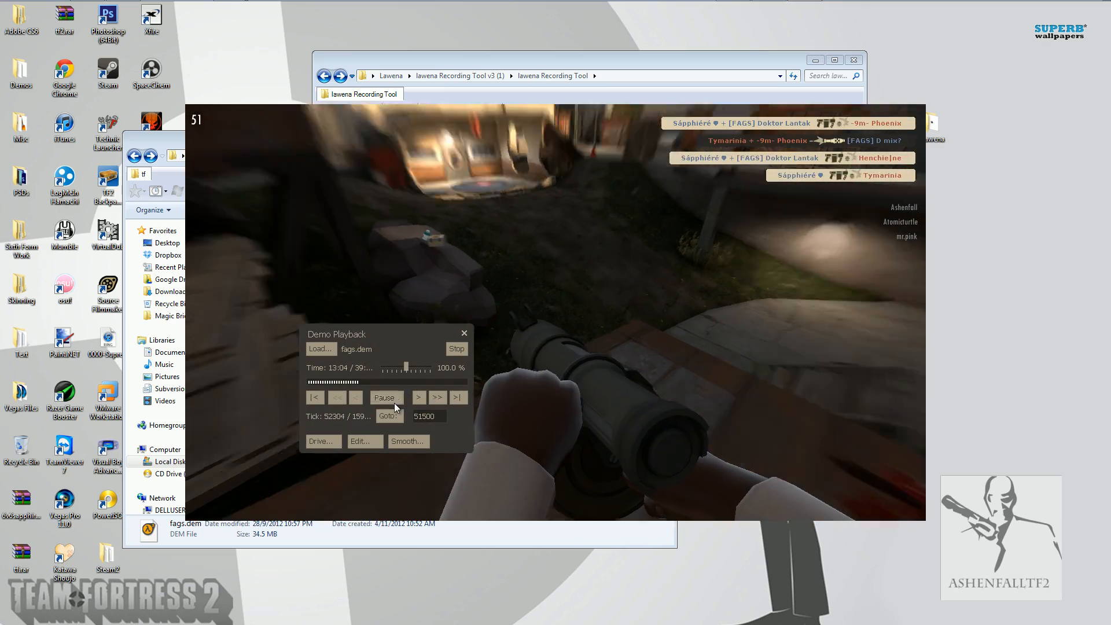
pyautogui.click(394, 403)
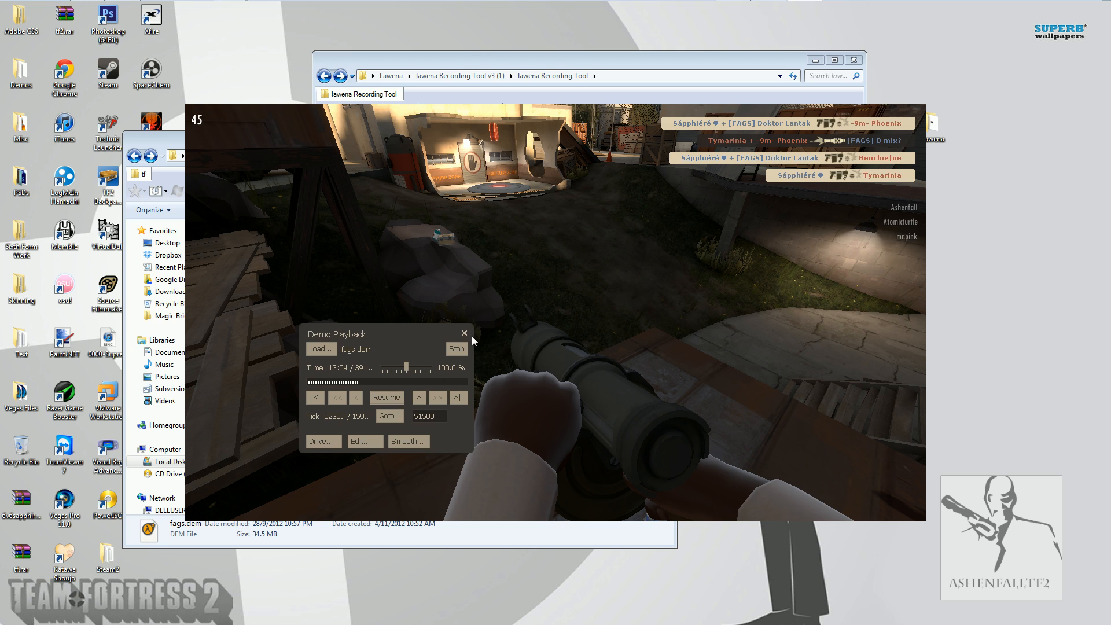
pyautogui.click(461, 347)
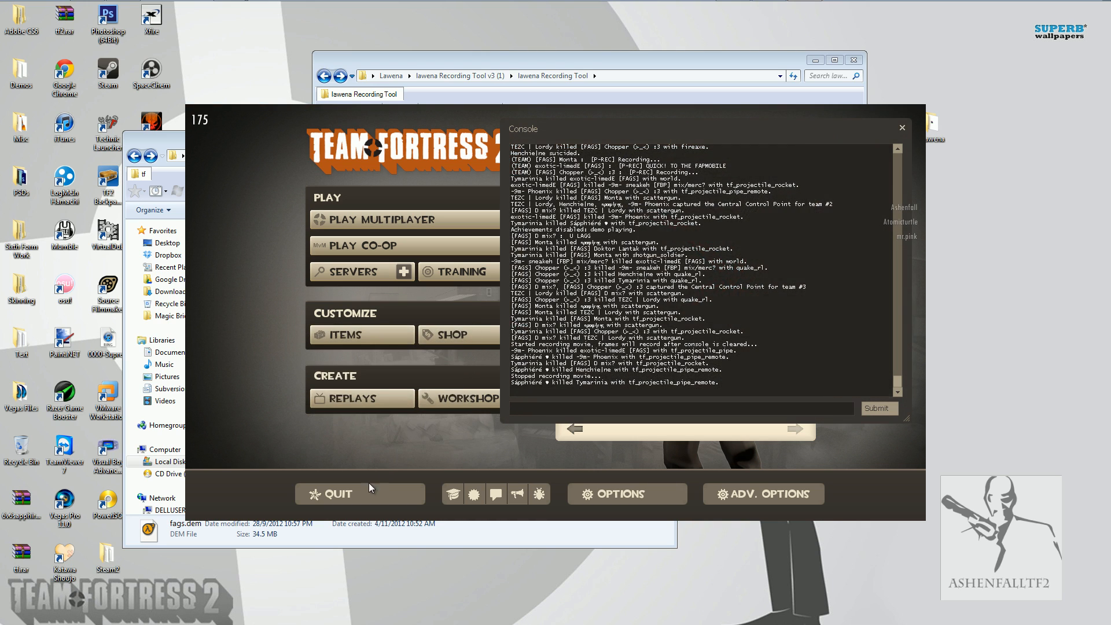
pyautogui.click(364, 489)
pyautogui.click(562, 364)
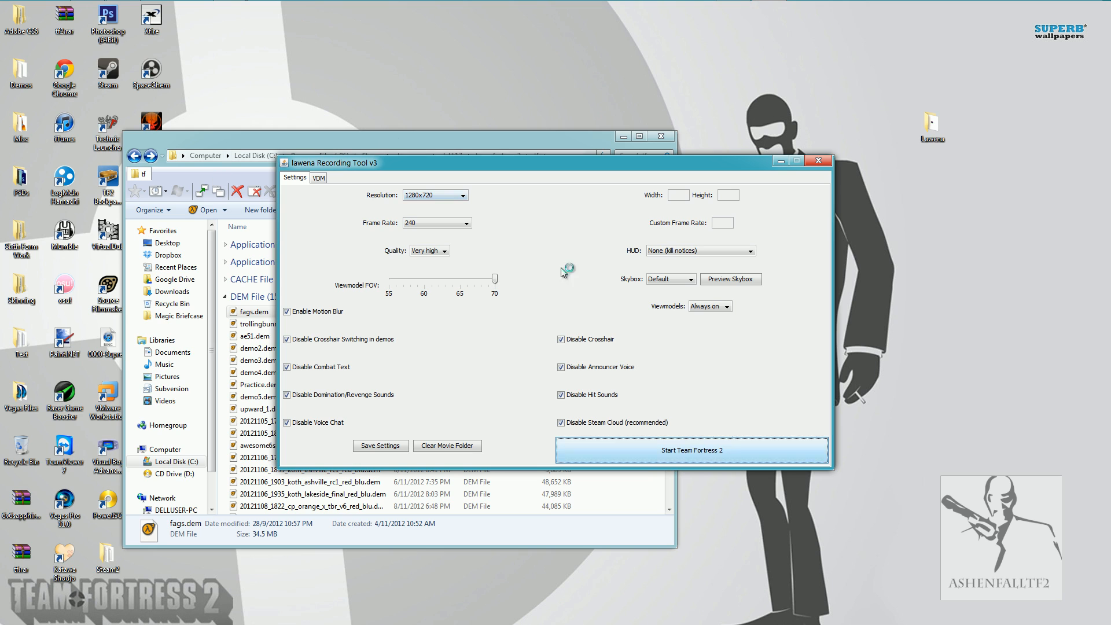
# Minimize Lawena Recording Tool and close the tf folder window.
pyautogui.click(780, 161)
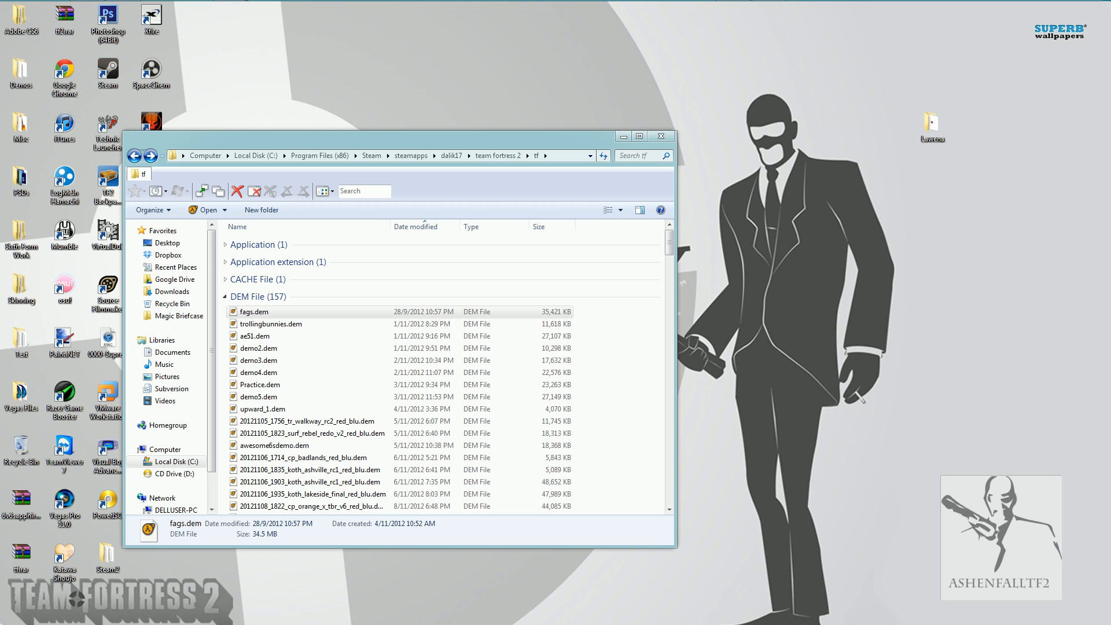
pyautogui.moveTo(357, 6)
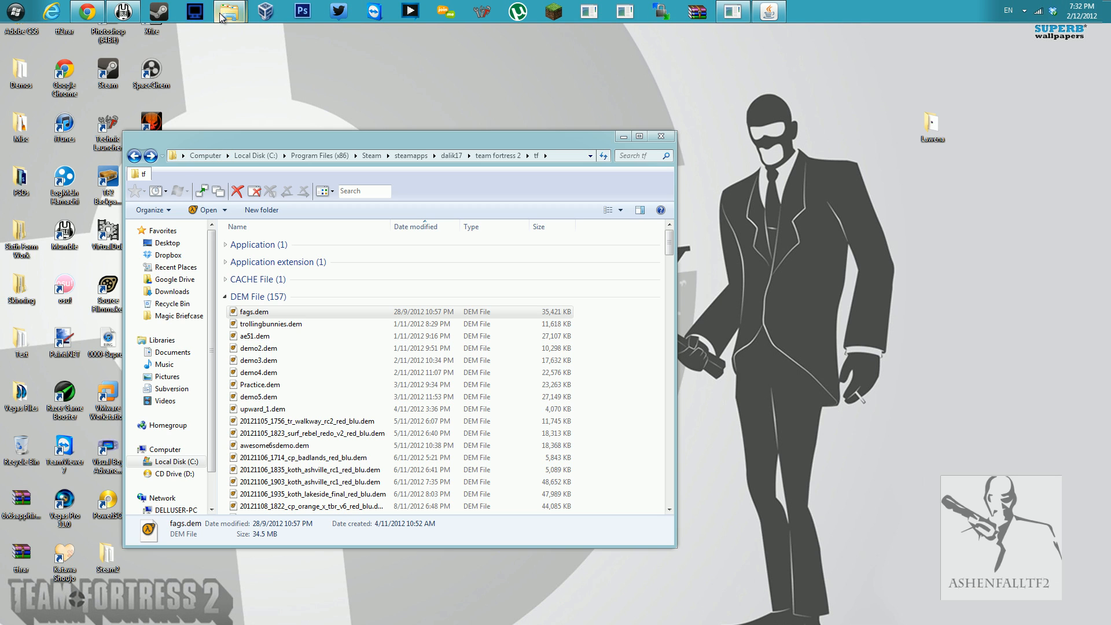
pyautogui.moveTo(229, 12)
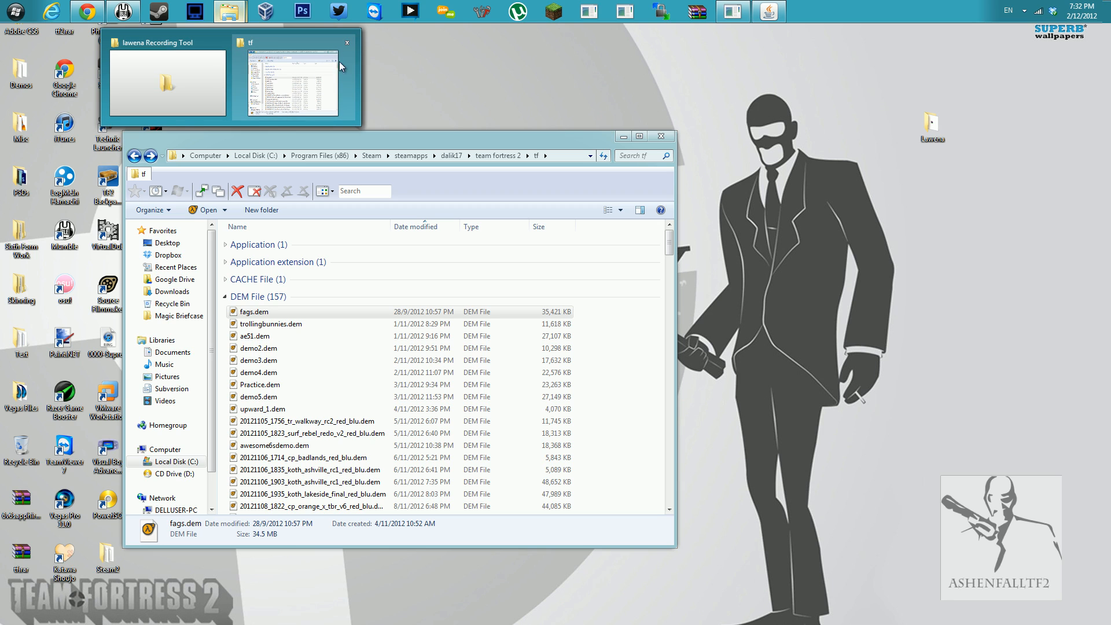
pyautogui.click(347, 44)
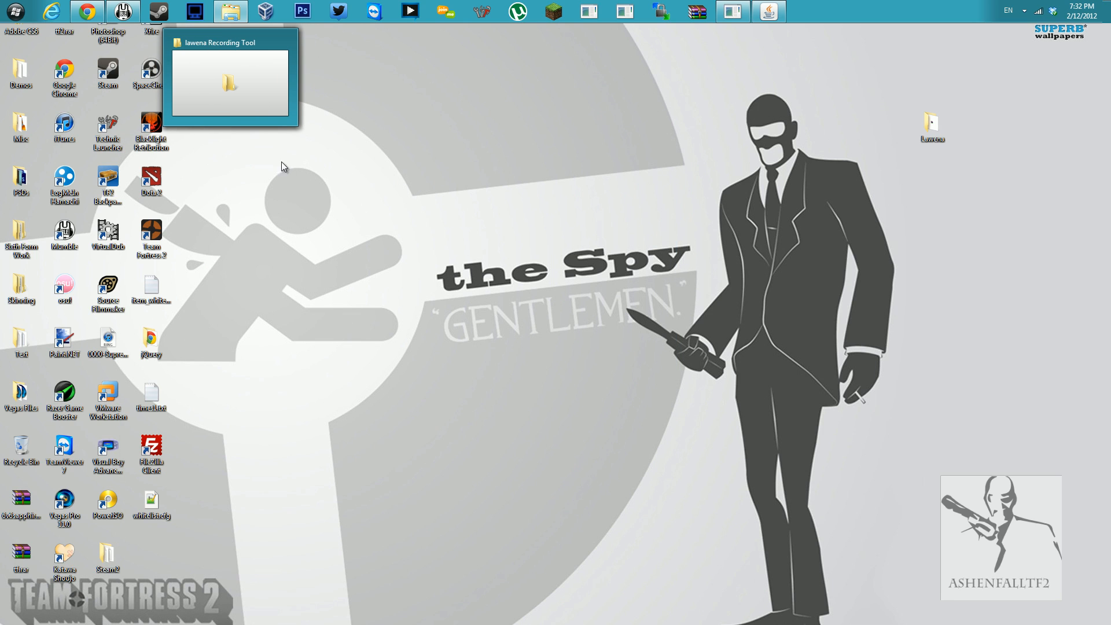
# Switch to the lawena Recording Tool folder window, open the TGA folder in Documents and look through the recorded files.
pyautogui.click(244, 101)
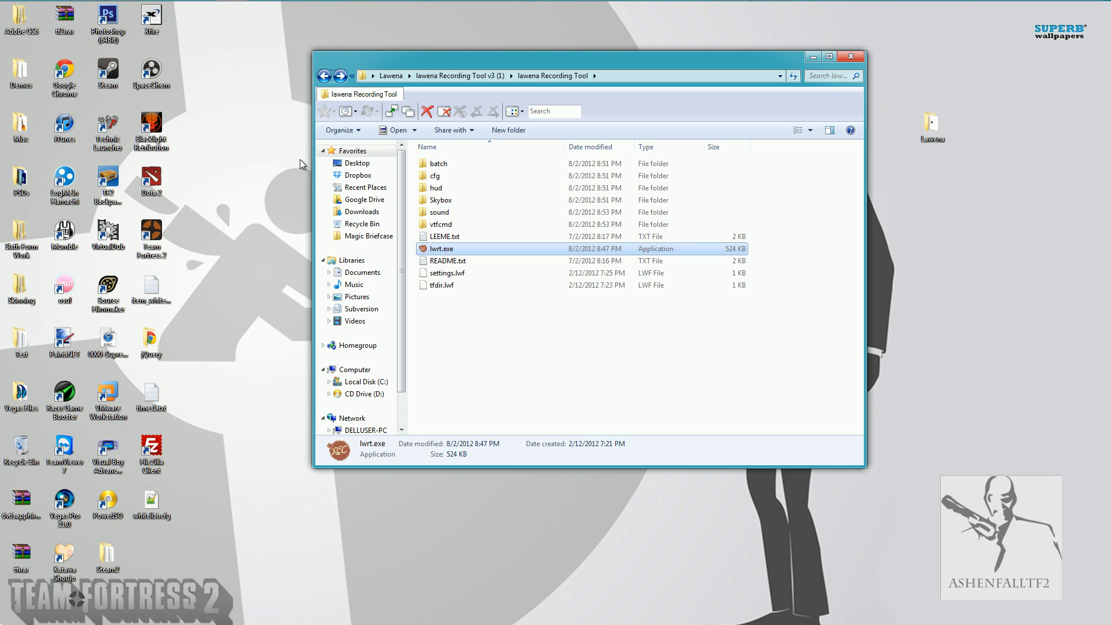
pyautogui.click(362, 272)
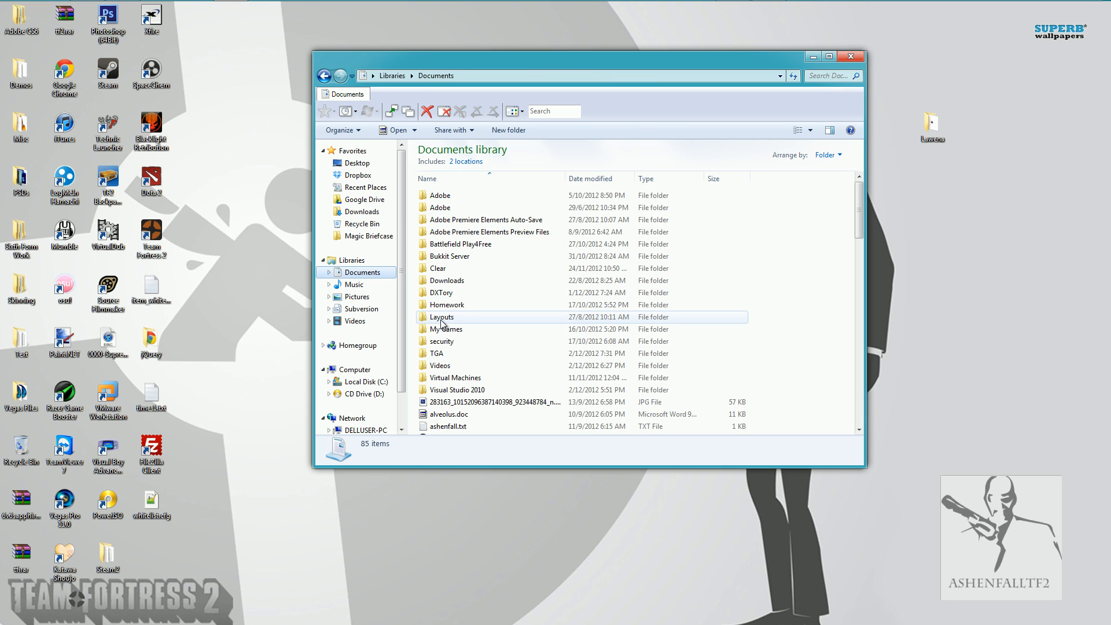
pyautogui.doubleClick(439, 356)
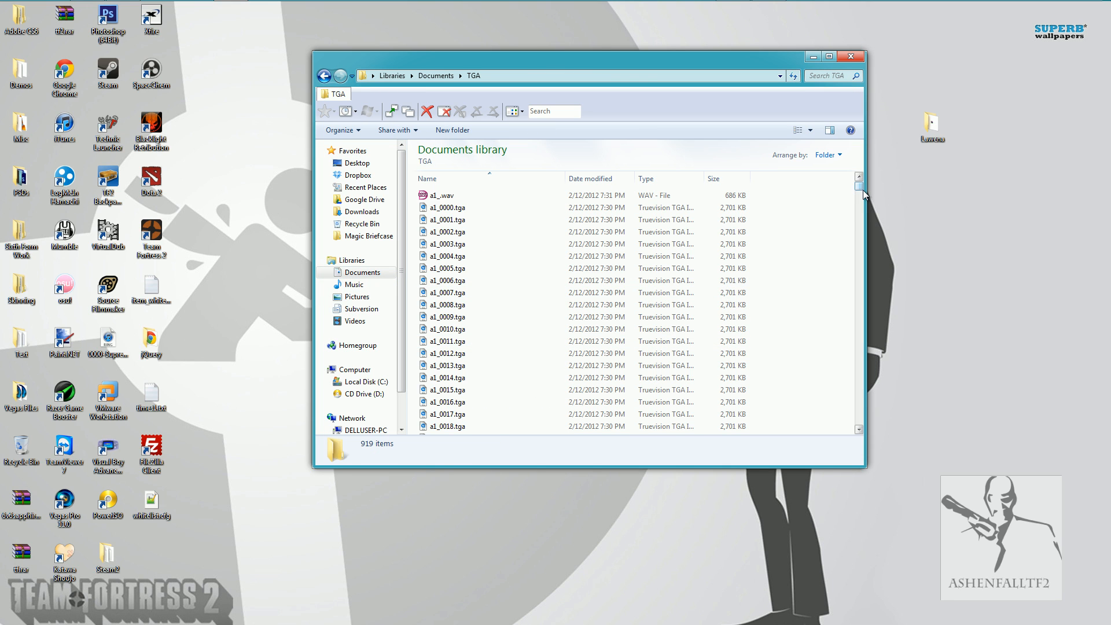
pyautogui.moveTo(863, 190); pyautogui.dragTo(877, 438)
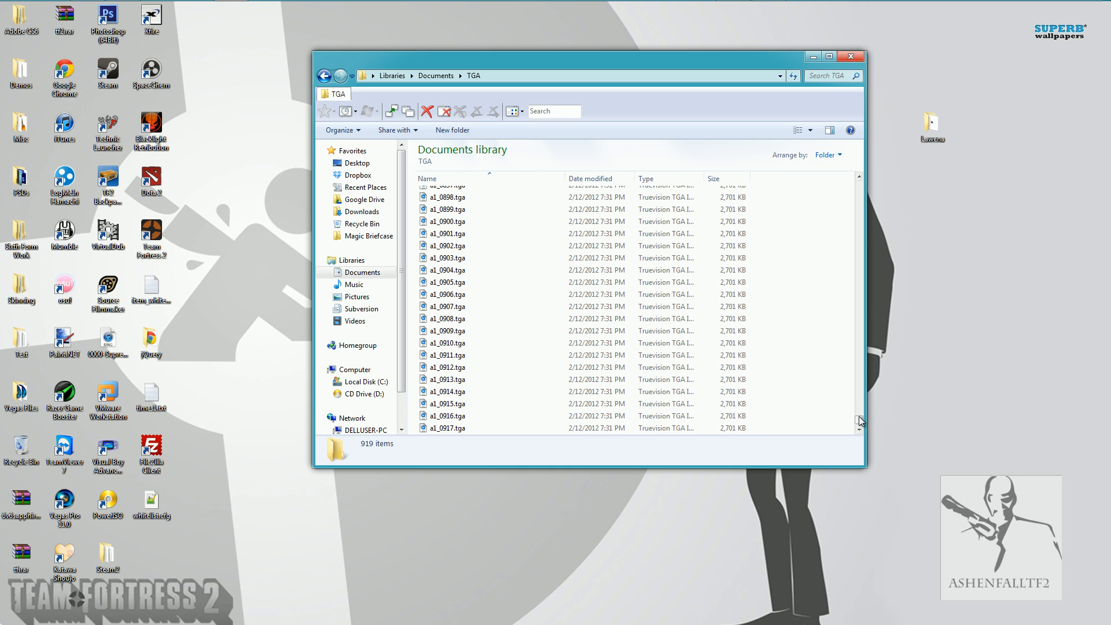
pyautogui.moveTo(859, 417); pyautogui.dragTo(909, 141)
pyautogui.moveTo(859, 427); pyautogui.dragTo(891, 187)
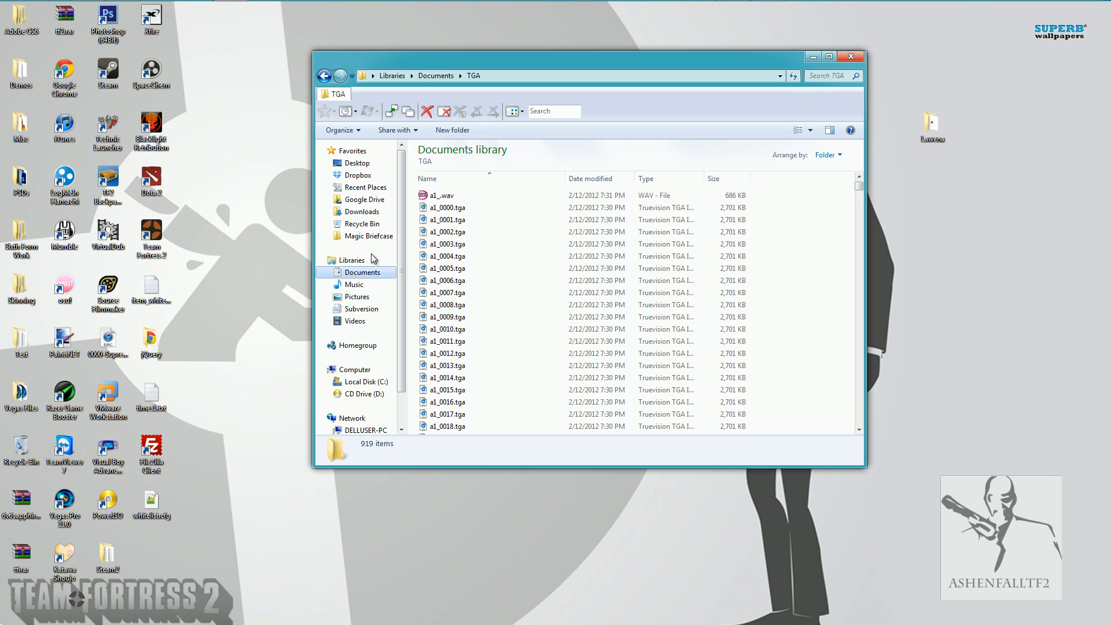
# Return to the Lawena folder and launch Veedub64.exe from the VirtualDub-1.9.11-AMD64 folder.
pyautogui.click(323, 75)
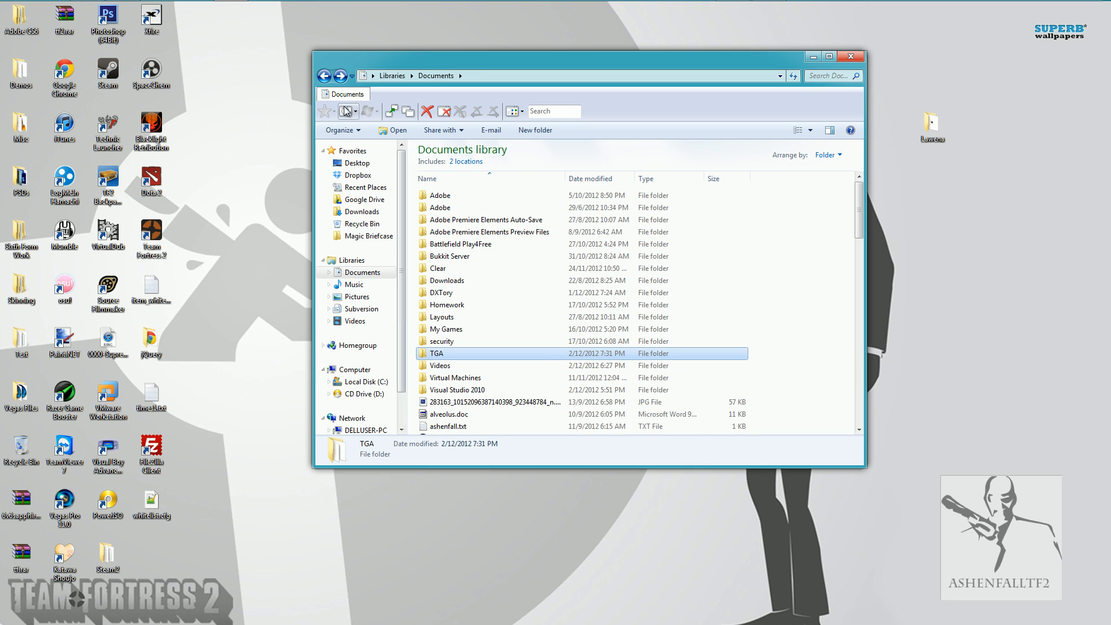
pyautogui.click(324, 75)
pyautogui.click(327, 75)
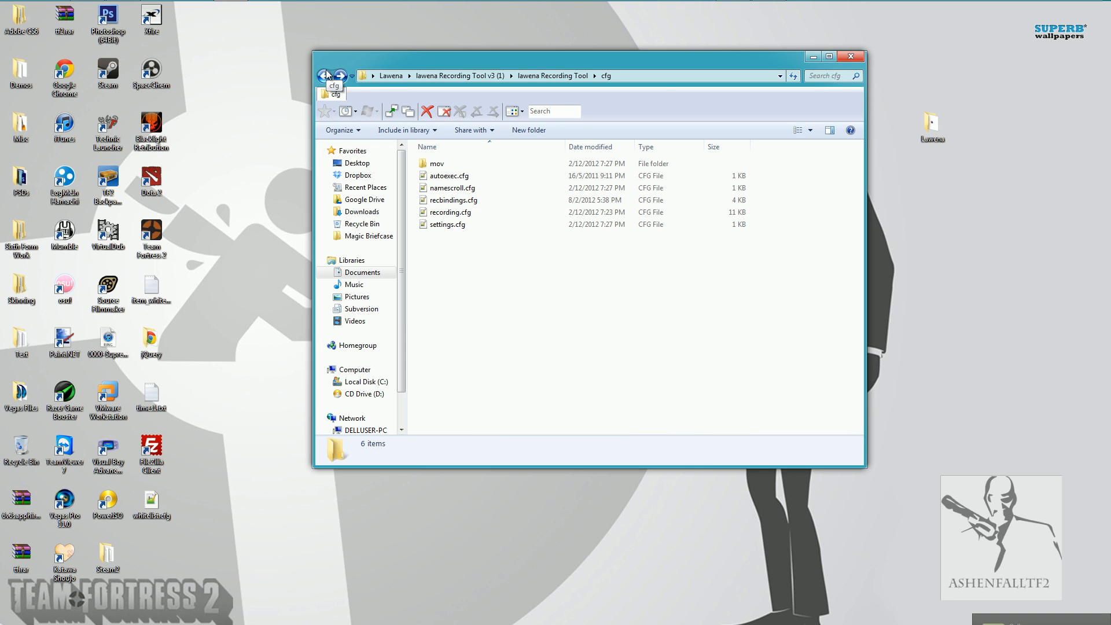
pyautogui.click(392, 76)
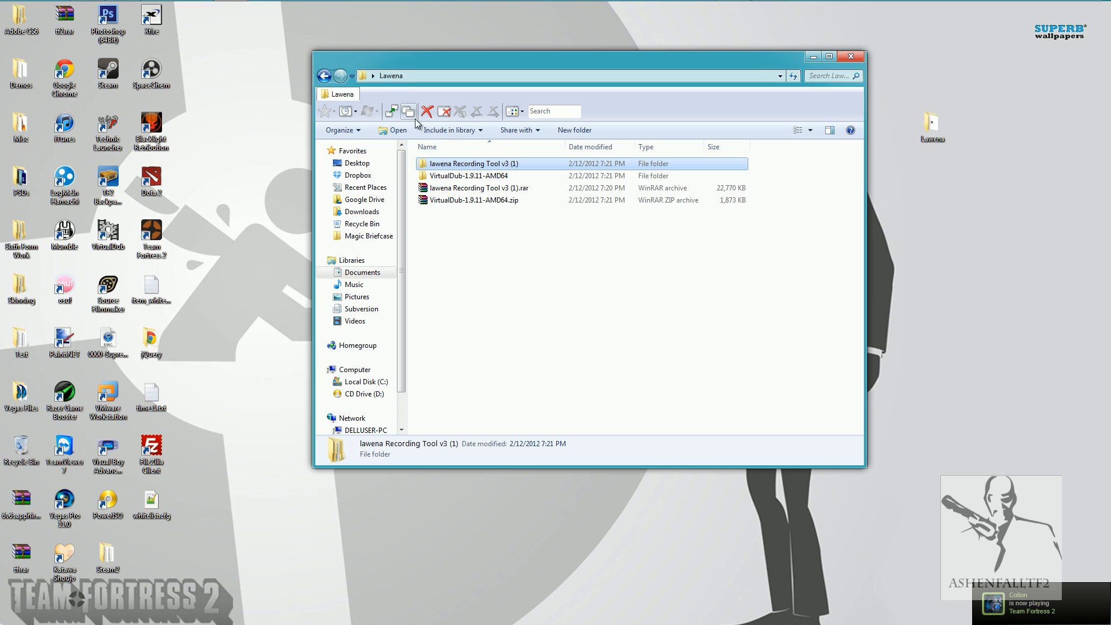
pyautogui.doubleClick(469, 175)
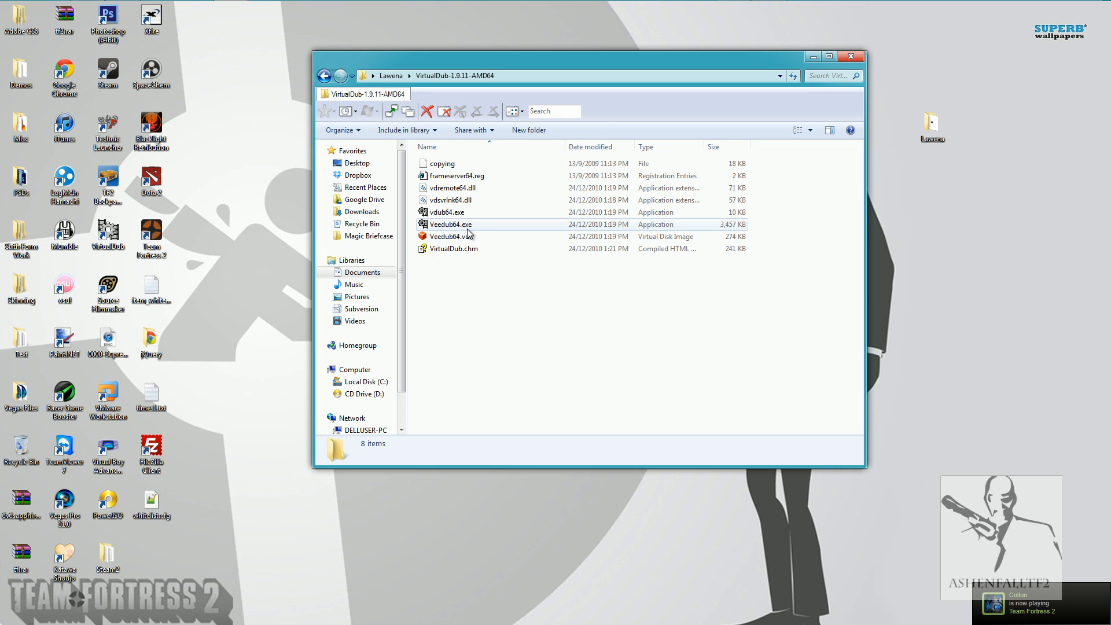
pyautogui.doubleClick(478, 226)
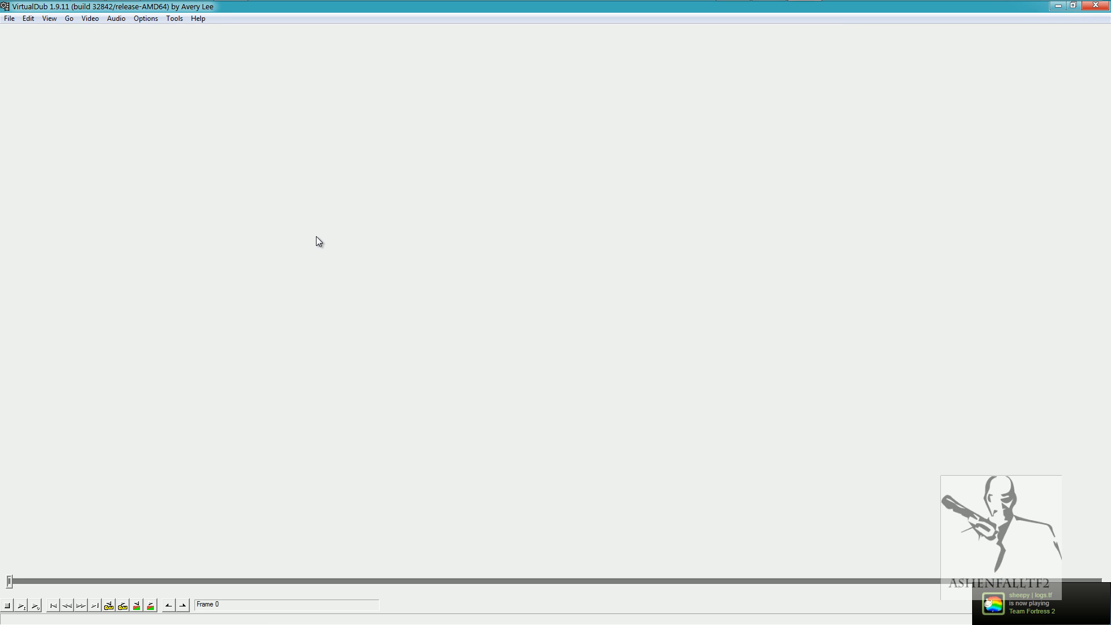
# Load the recorded frame sequence into VirtualDub by opening a1_0000.tga from the TGA folder.
pyautogui.click(9, 18)
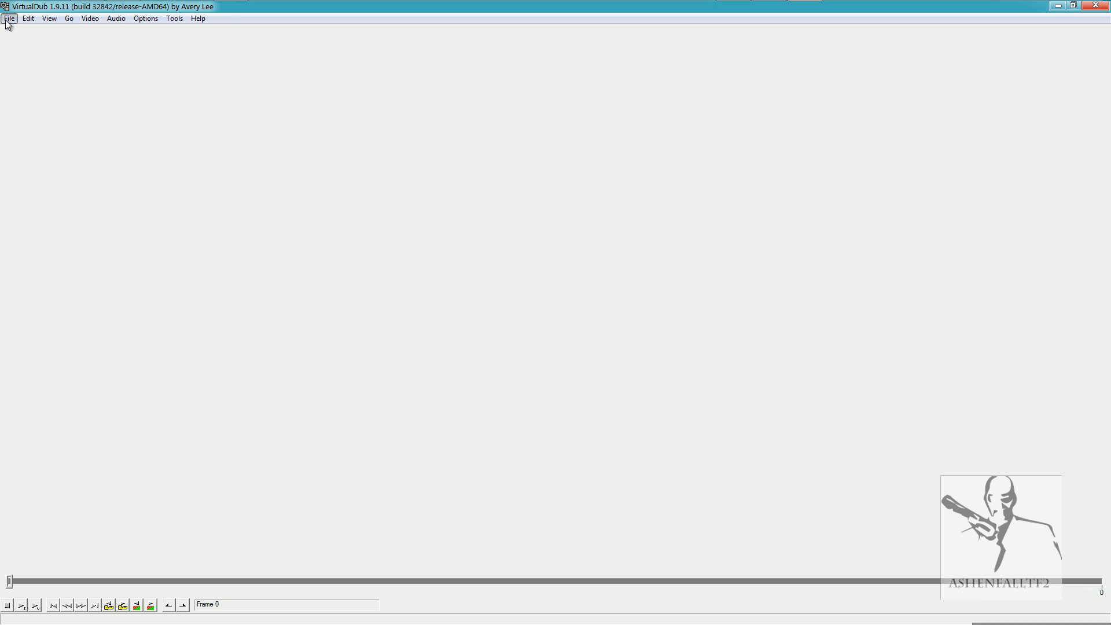
pyautogui.click(25, 34)
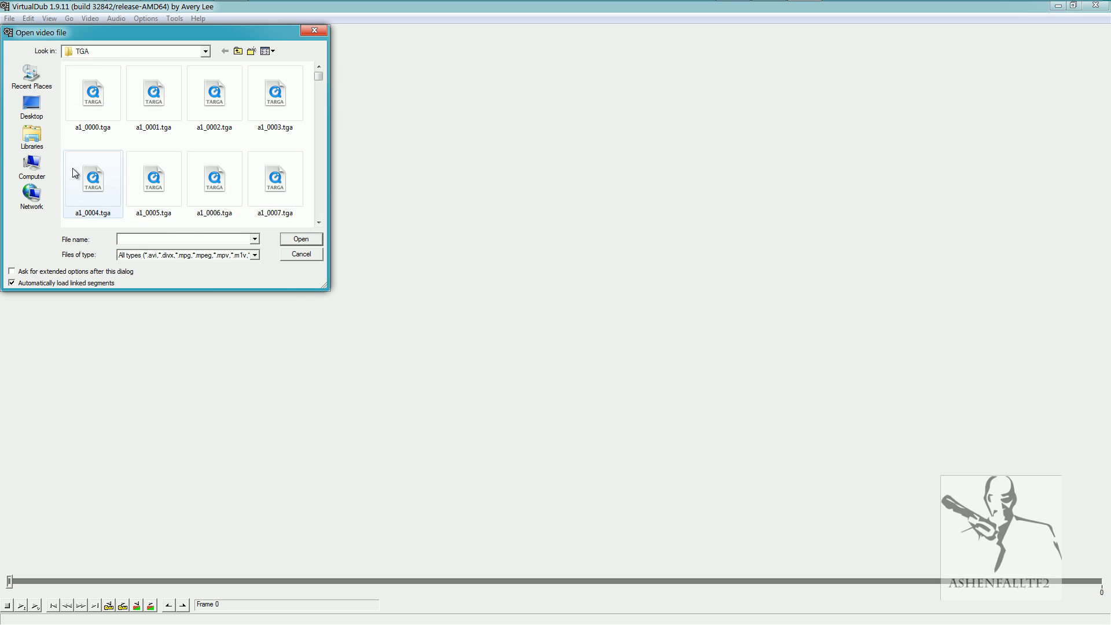
pyautogui.click(79, 102)
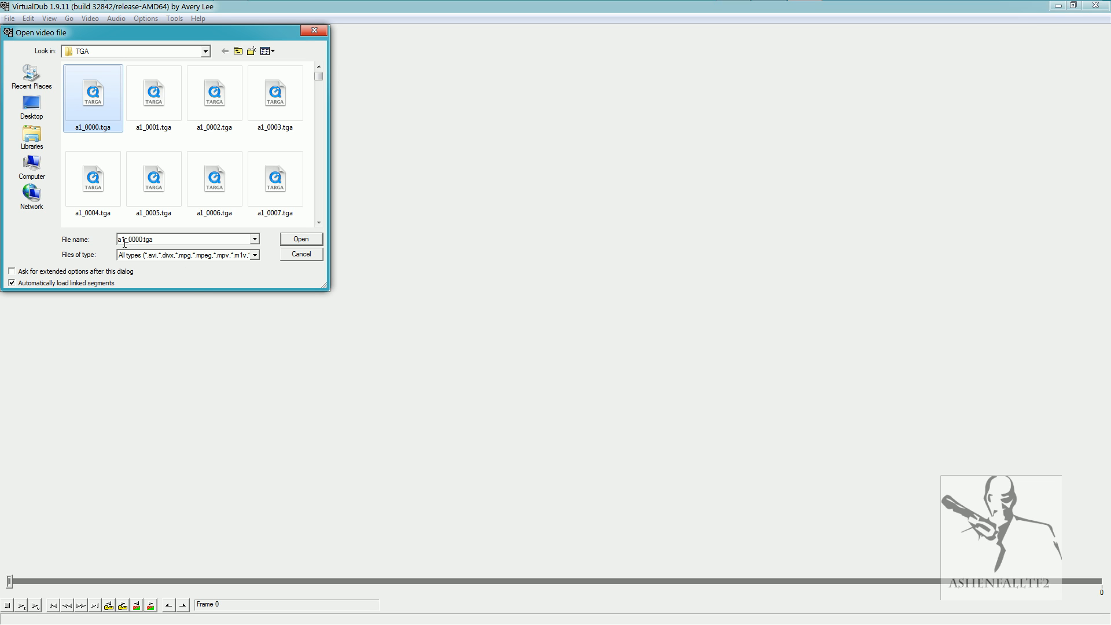
pyautogui.click(294, 241)
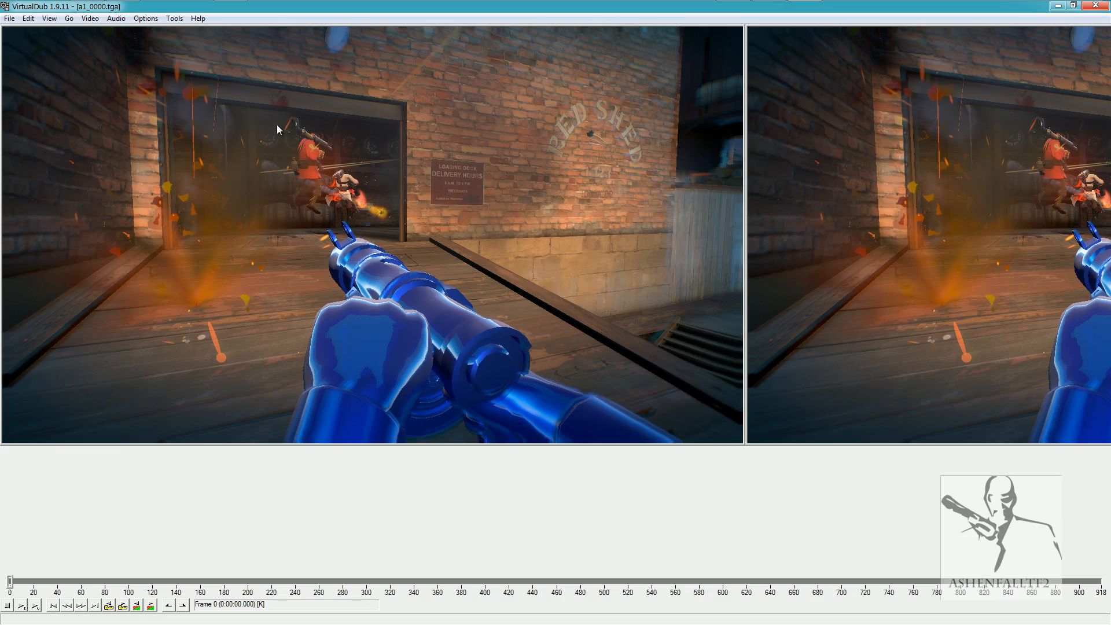
pyautogui.moveTo(9, 582)
pyautogui.mouseDown()
pyautogui.moveTo(290, 581)
pyautogui.moveTo(777, 623)
pyautogui.moveTo(1109, 619)
pyautogui.moveTo(732, 581)
pyautogui.moveTo(454, 576)
pyautogui.moveTo(174, 552)
pyautogui.moveTo(10, 582)
pyautogui.mouseUp()
# Change the video's source frame rate to 240 fps.
pyautogui.click(90, 19)
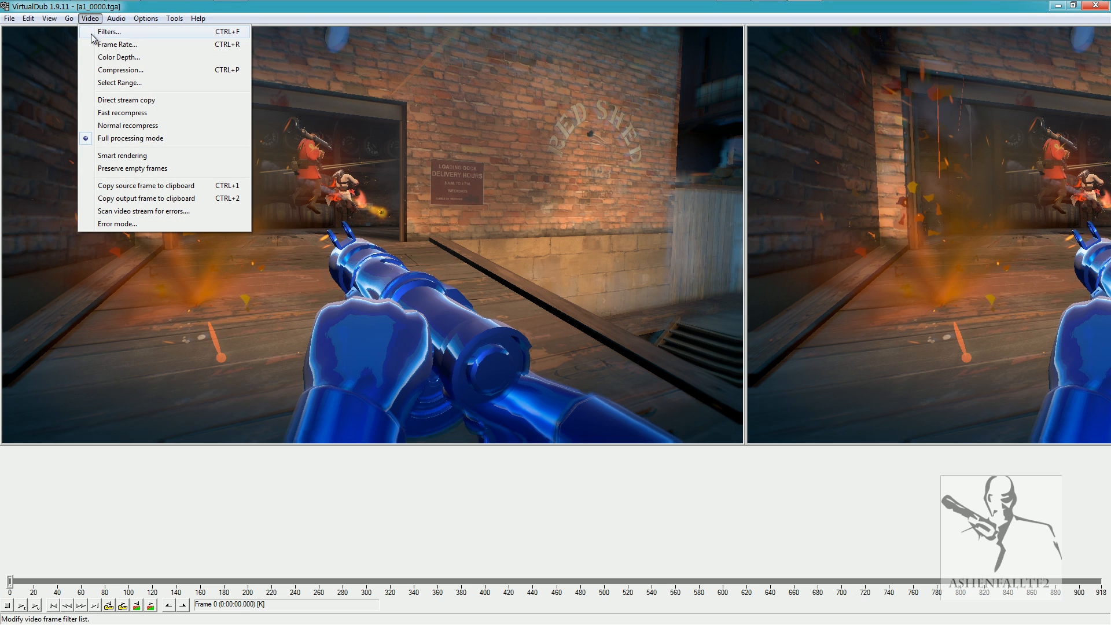
pyautogui.click(101, 47)
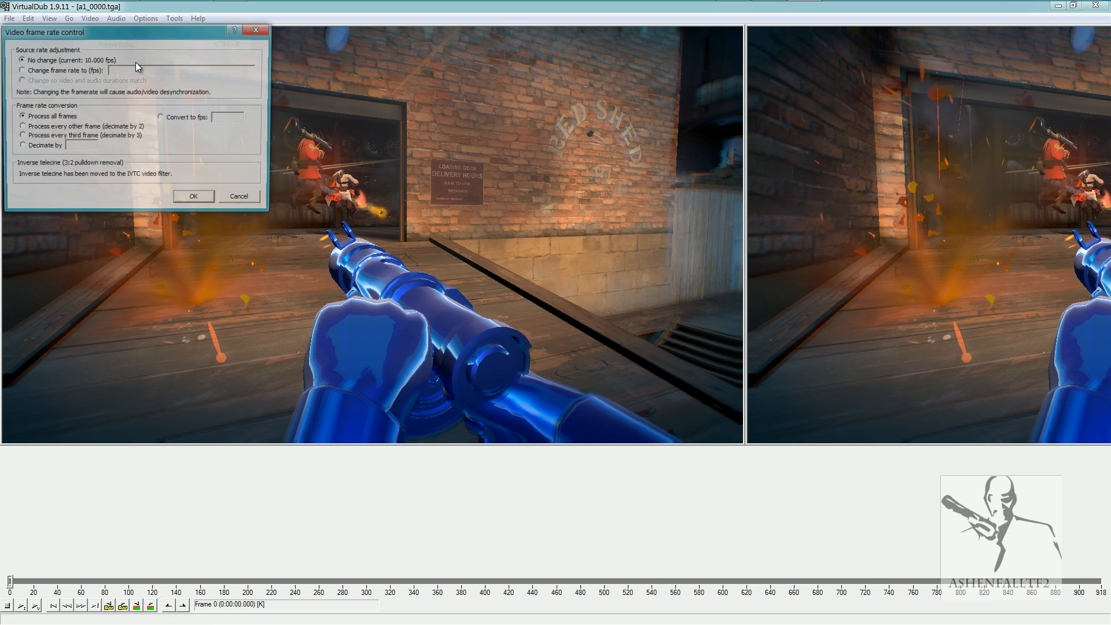
pyautogui.click(19, 70)
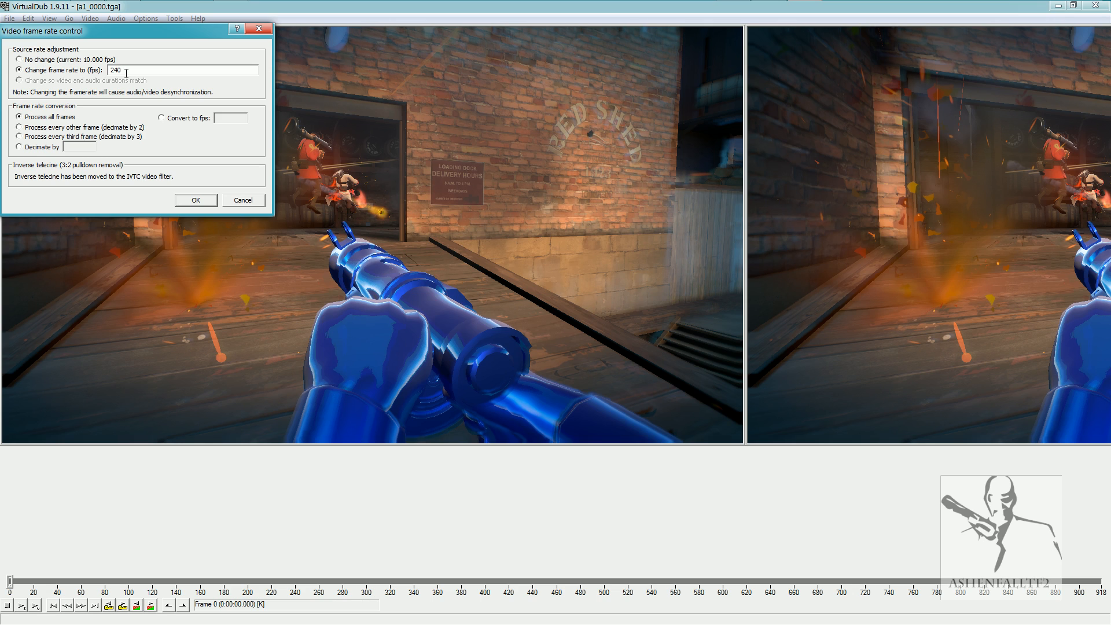
pyautogui.press('Return')
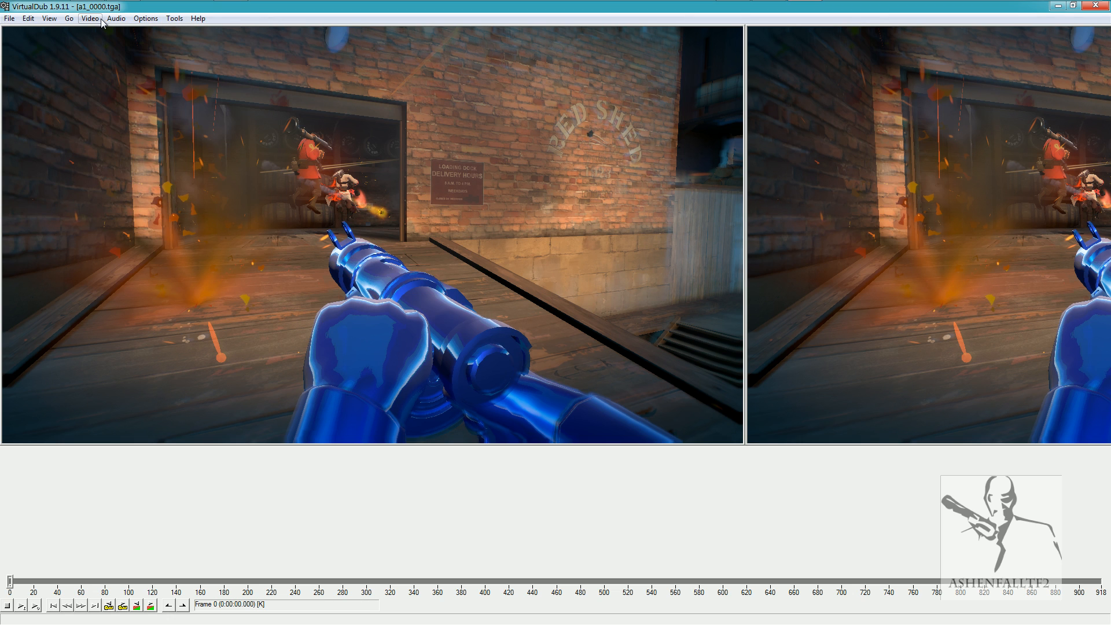
# Review the video color depth settings for decompression and output, and accept them.
pyautogui.click(92, 20)
pyautogui.click(119, 57)
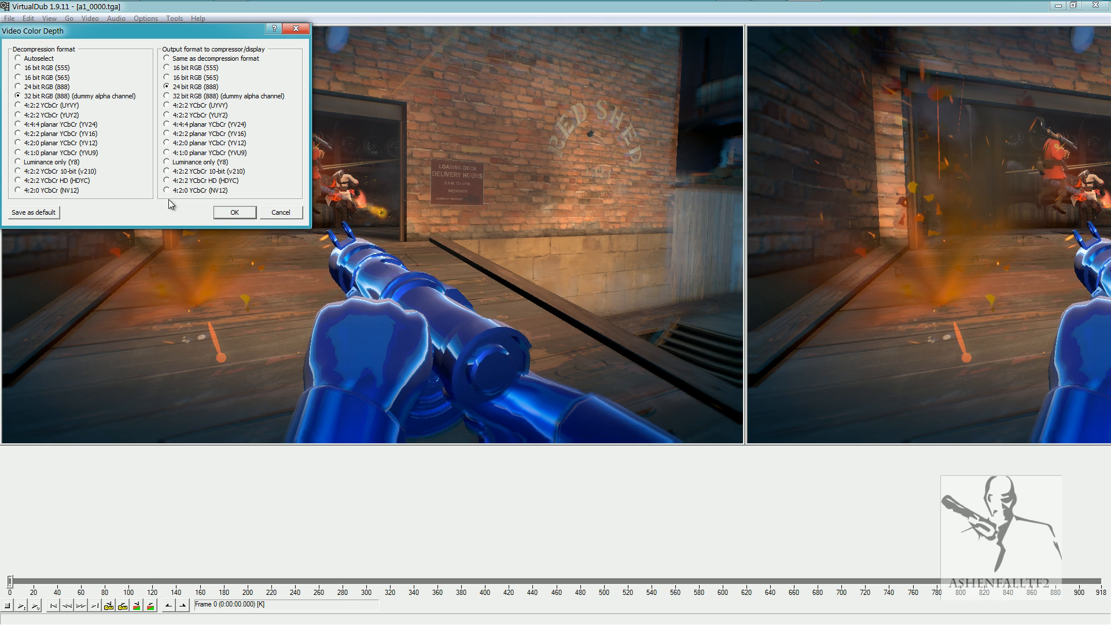
pyautogui.click(234, 212)
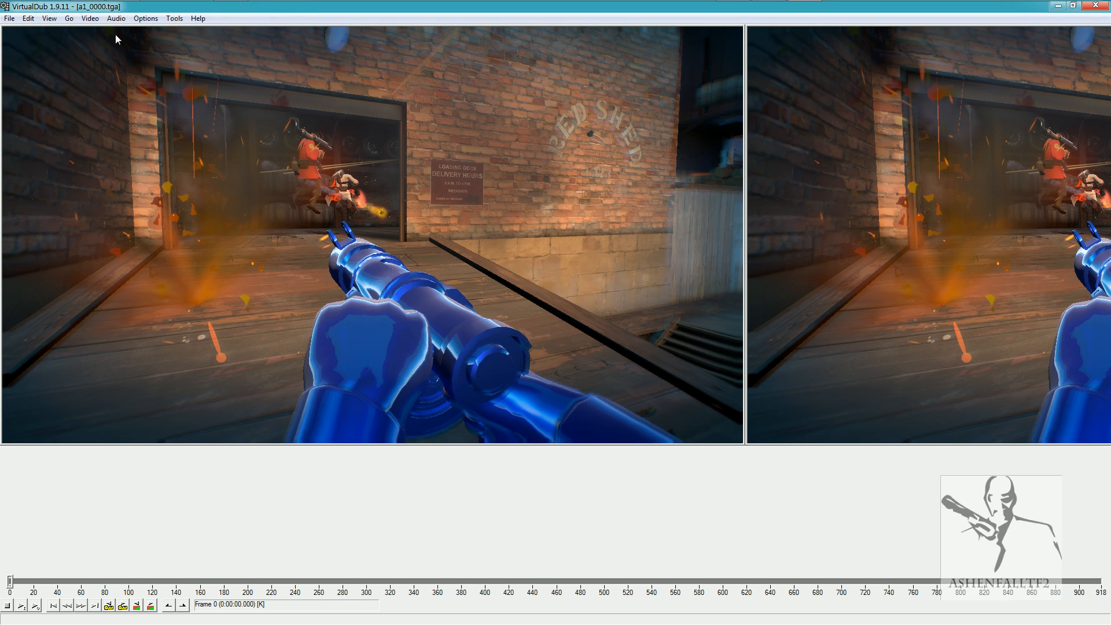
# Set the video compression to Lagarith Lossless Codec, checking its configuration options before accepting.
pyautogui.click(90, 18)
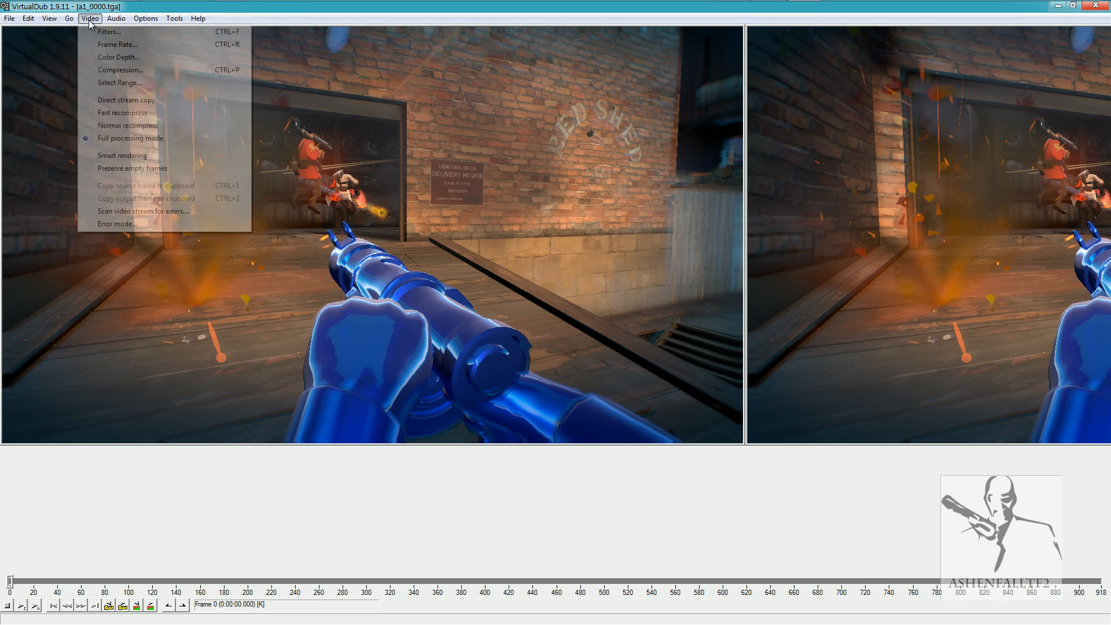
pyautogui.click(130, 70)
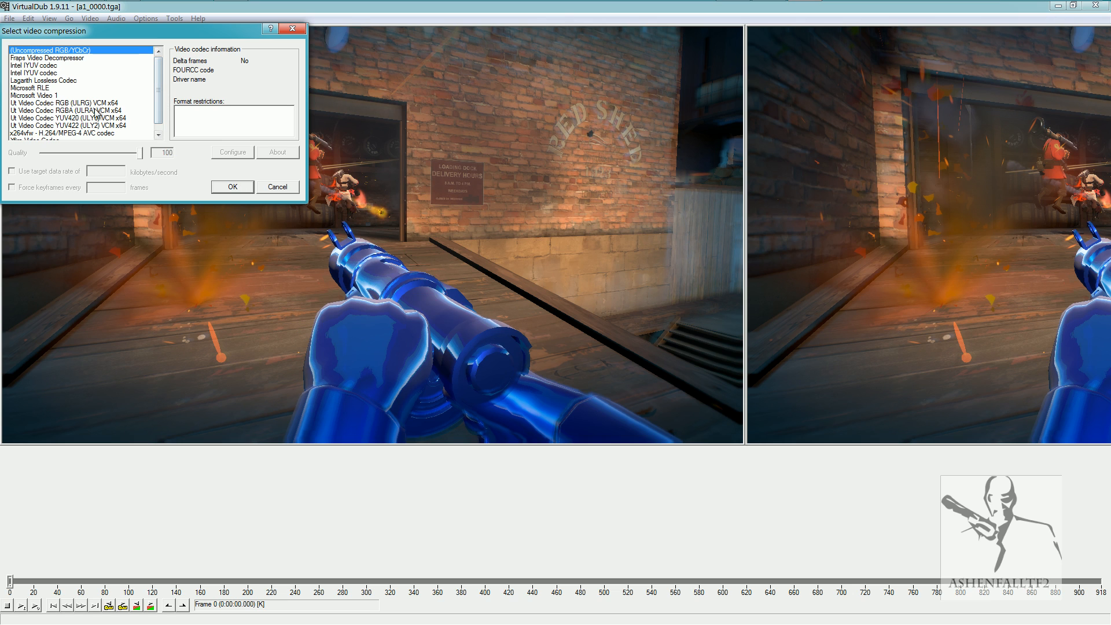
pyautogui.click(49, 83)
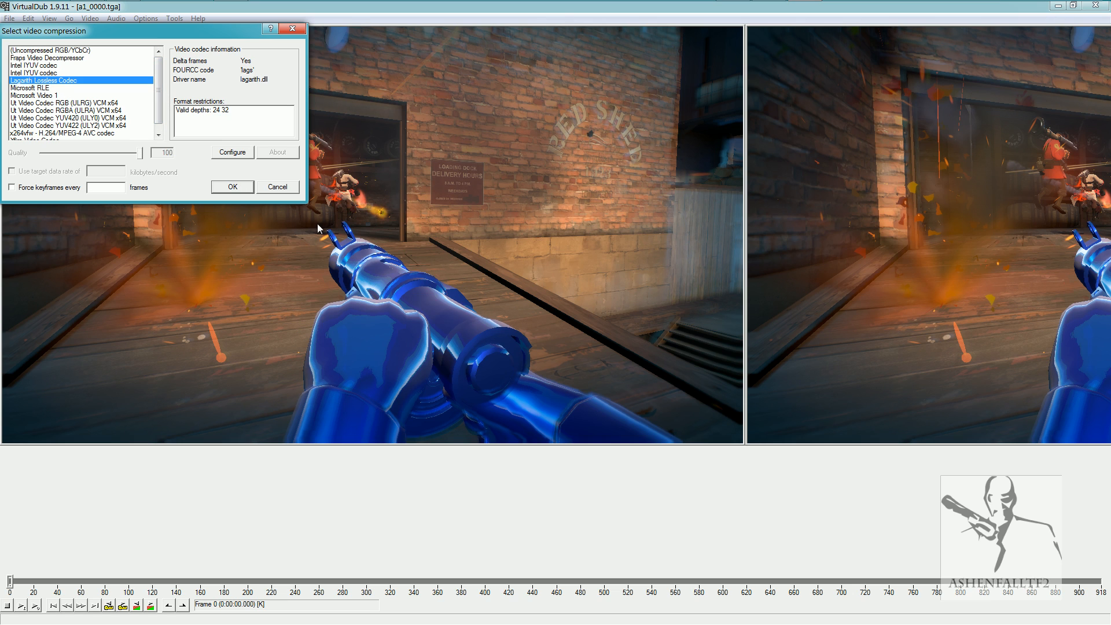
pyautogui.click(238, 154)
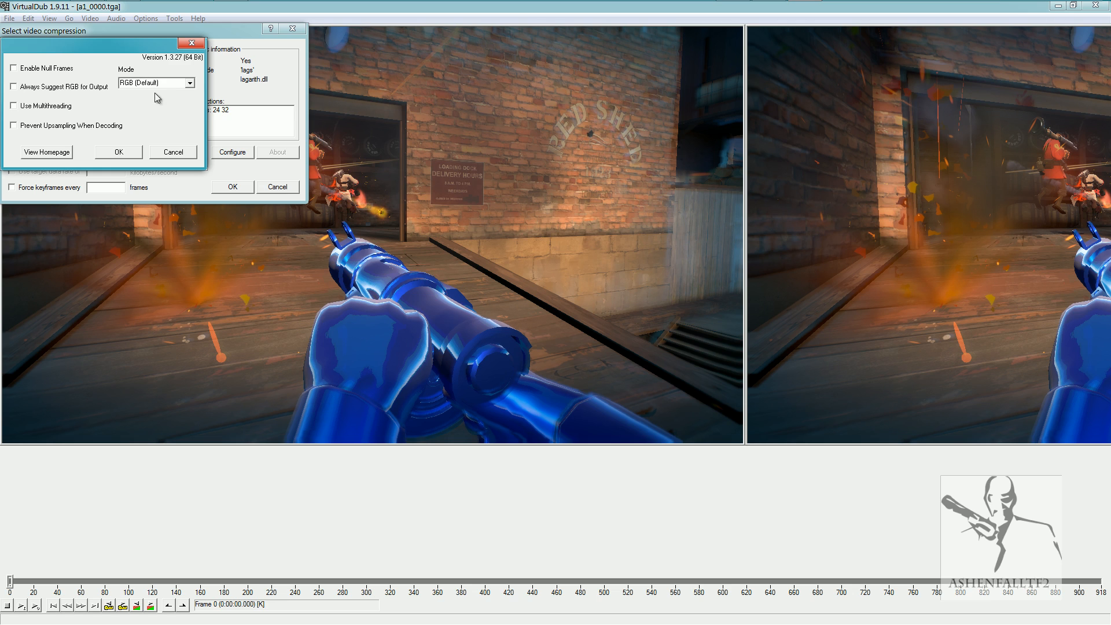
pyautogui.click(173, 153)
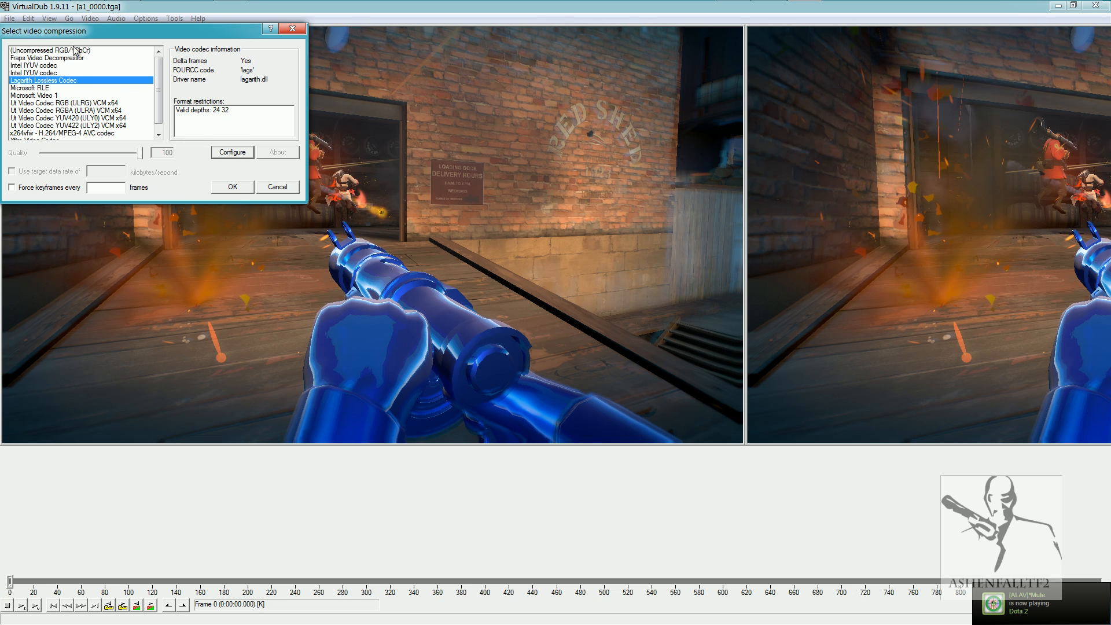
pyautogui.click(235, 187)
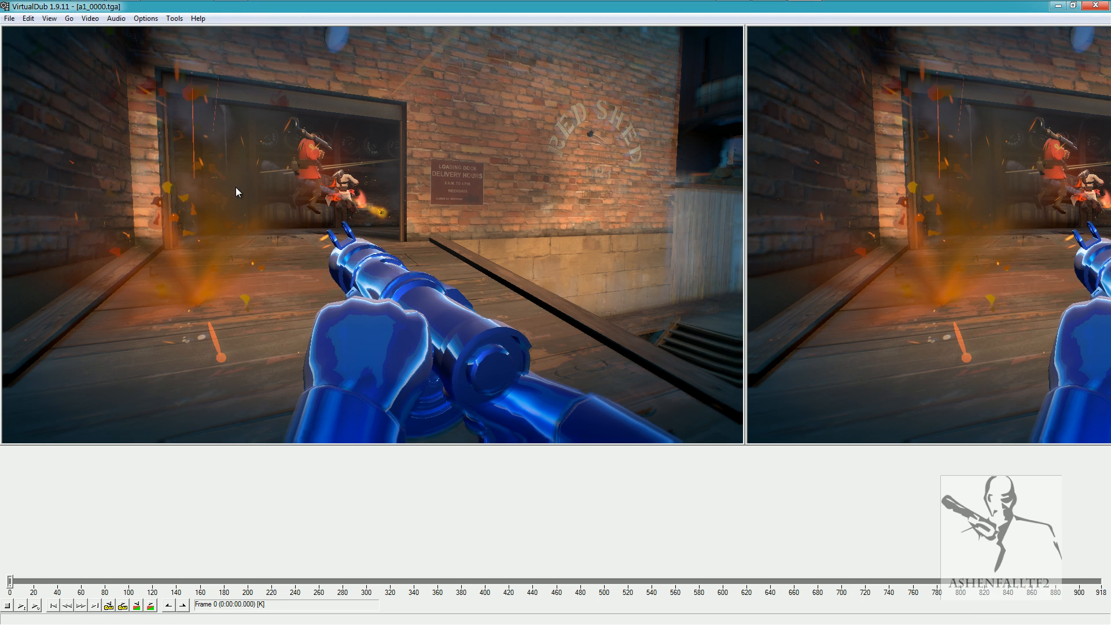
# Load a1_.wav from the TGA folder in Documents as the video's external audio track.
pyautogui.click(99, 19)
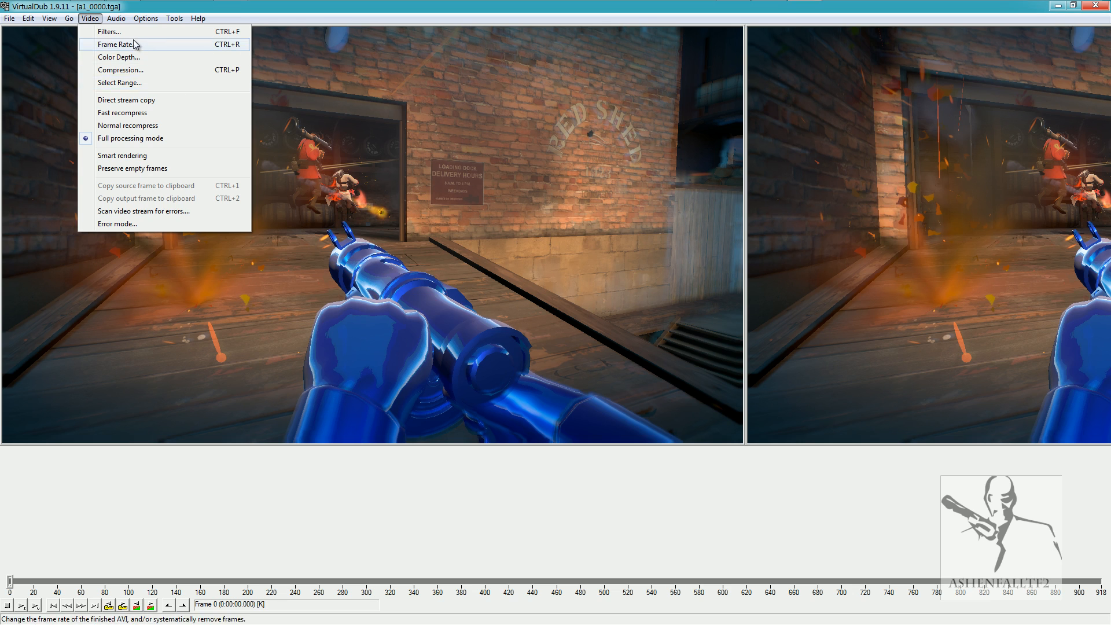
pyautogui.moveTo(120, 19)
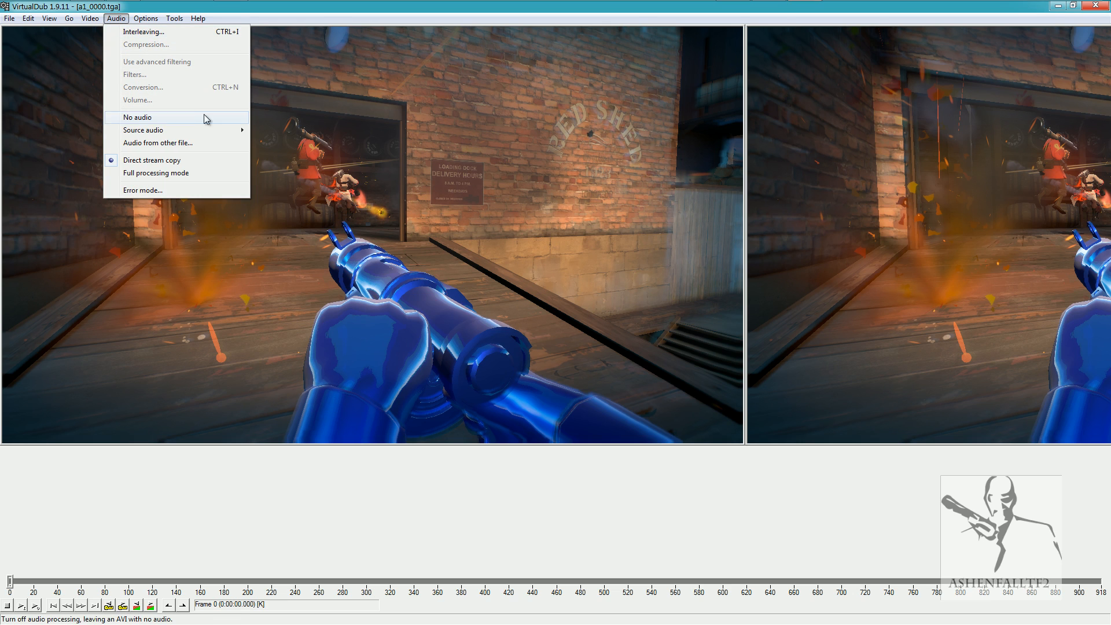
pyautogui.moveTo(224, 134)
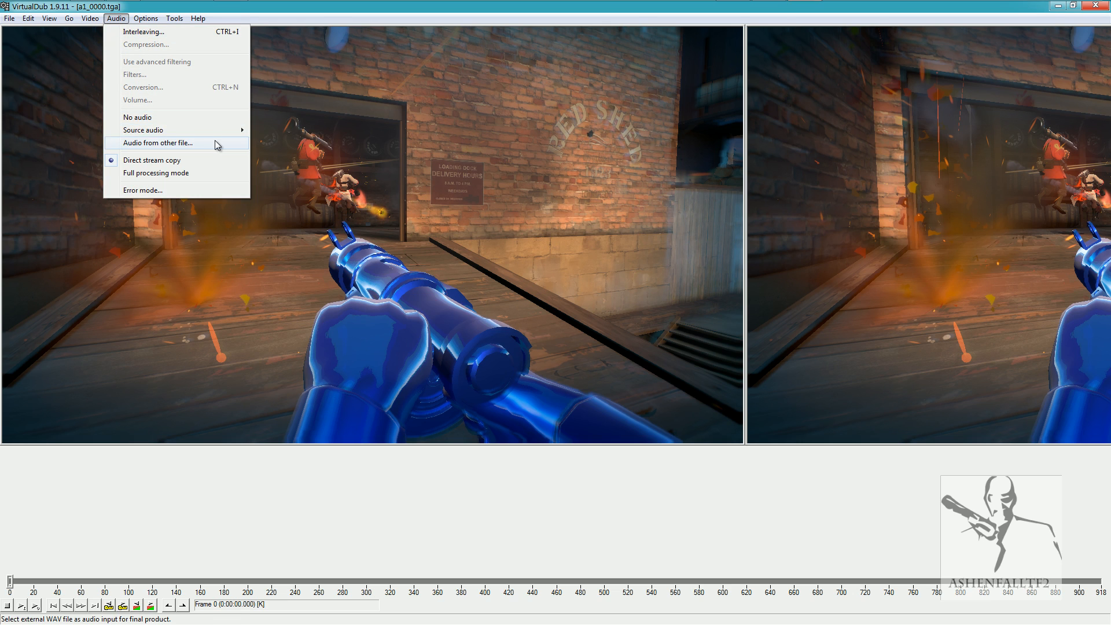
pyautogui.click(185, 143)
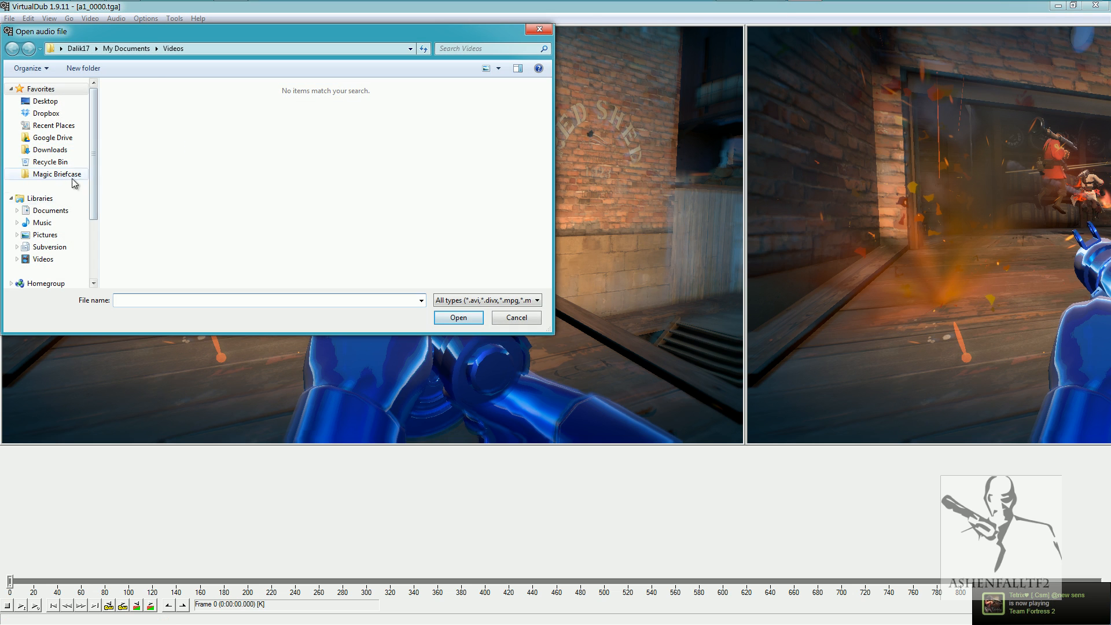
pyautogui.click(51, 211)
pyautogui.scroll(-2, 88, 189)
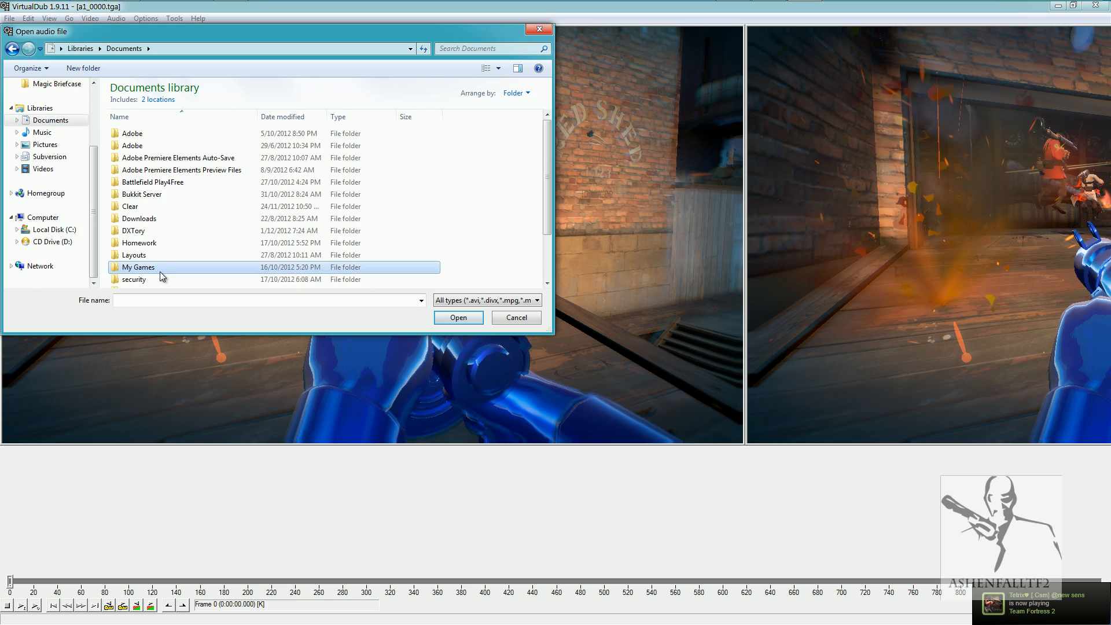
pyautogui.scroll(-2, 160, 272)
pyautogui.doubleClick(139, 236)
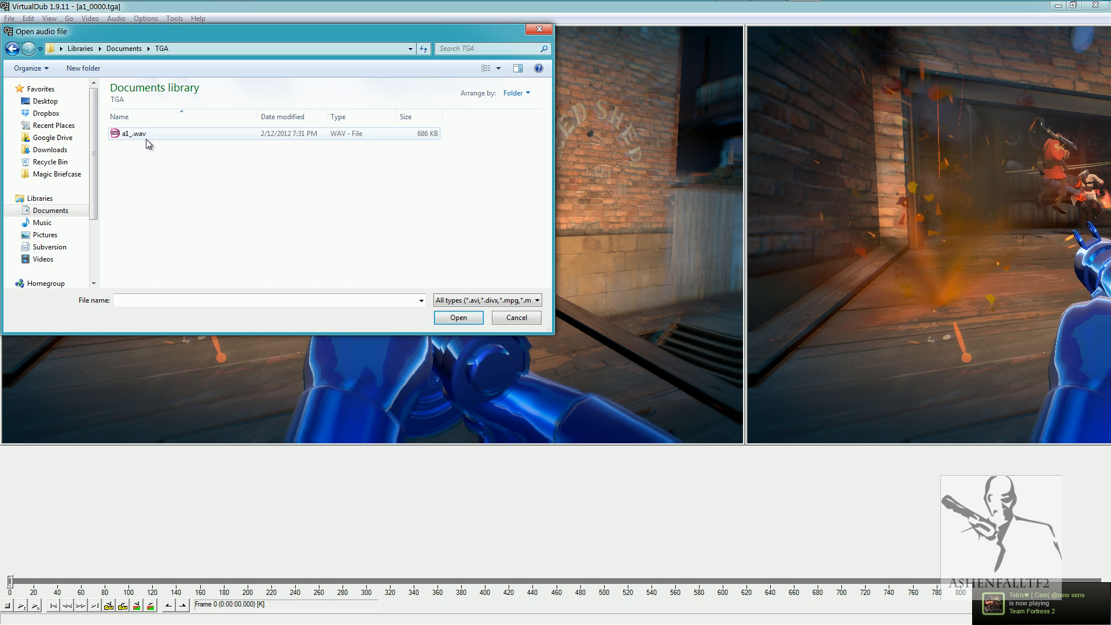
pyautogui.click(146, 137)
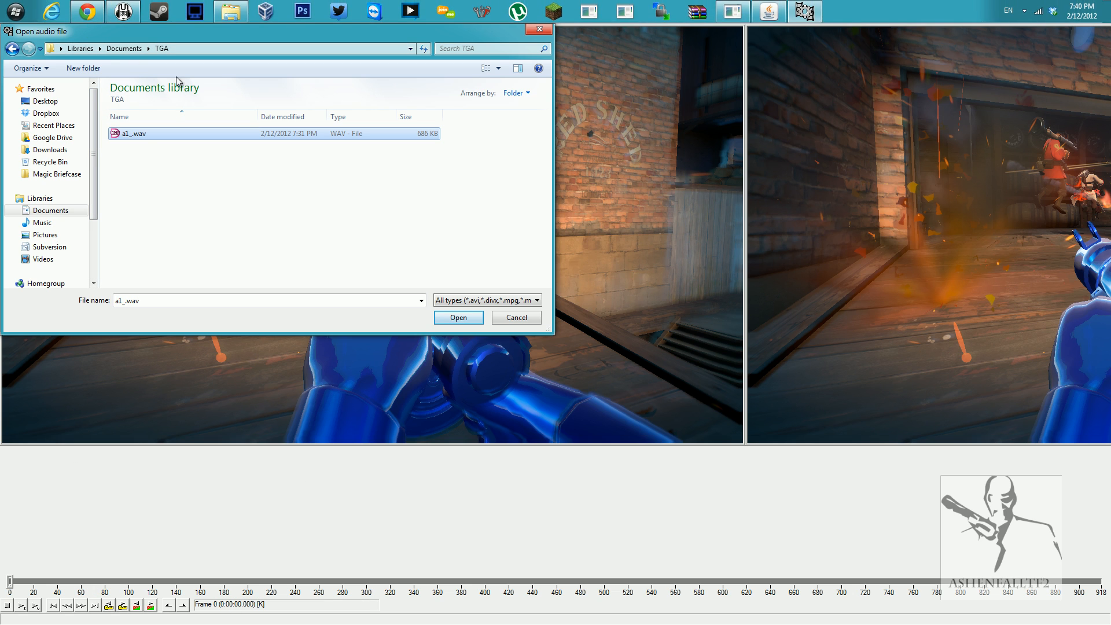
pyautogui.click(453, 322)
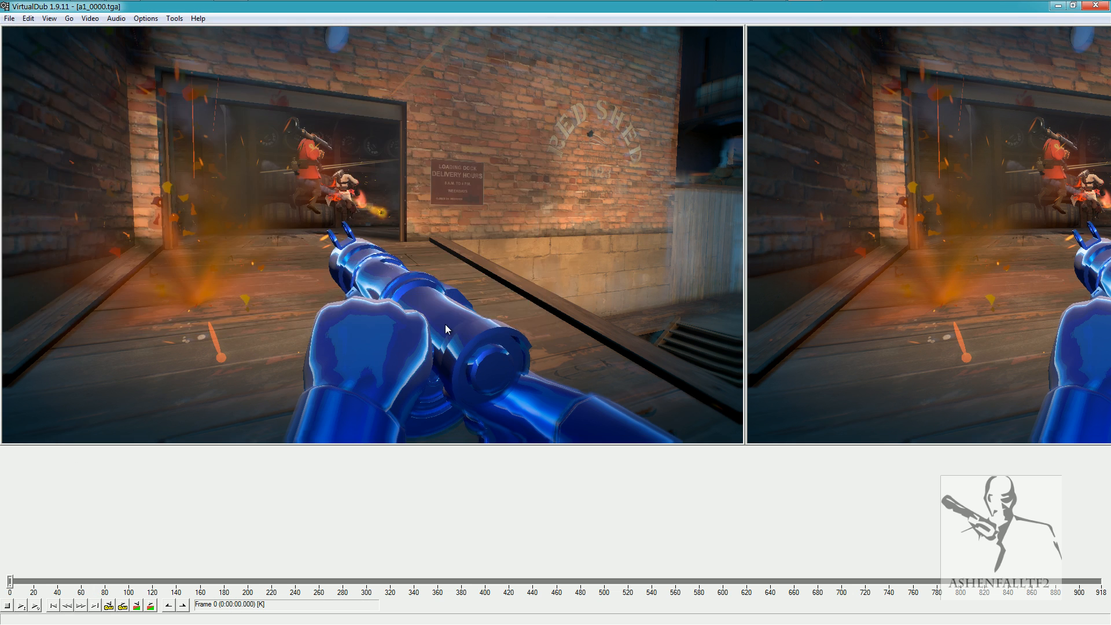
# Play a preview of the clip from the first frame and check the audio/video interleave options.
pyautogui.click(33, 606)
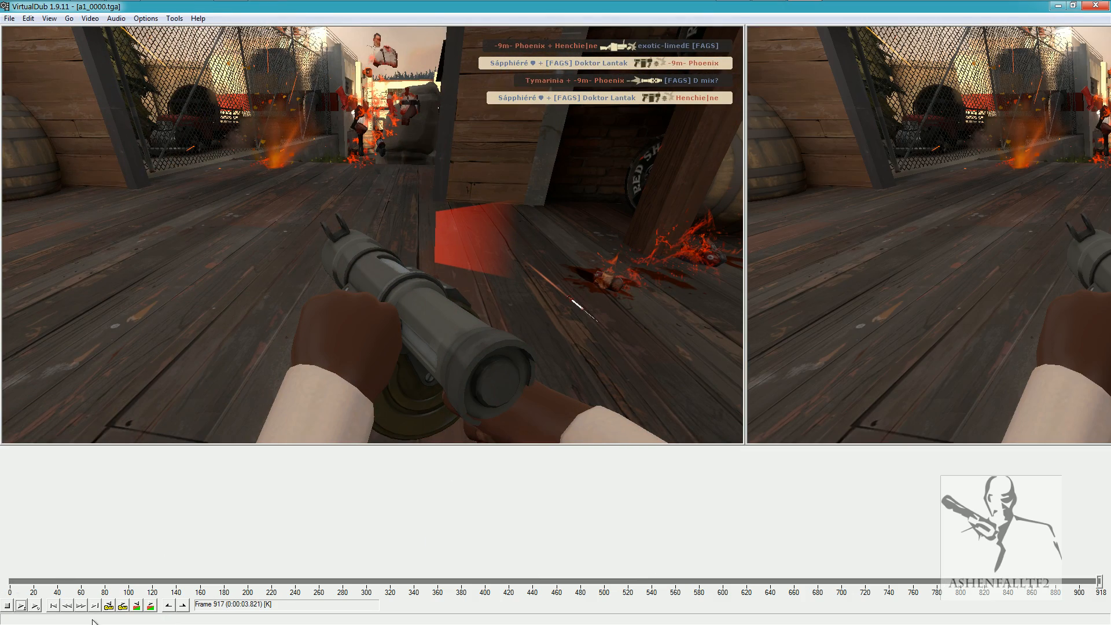
pyautogui.click(54, 607)
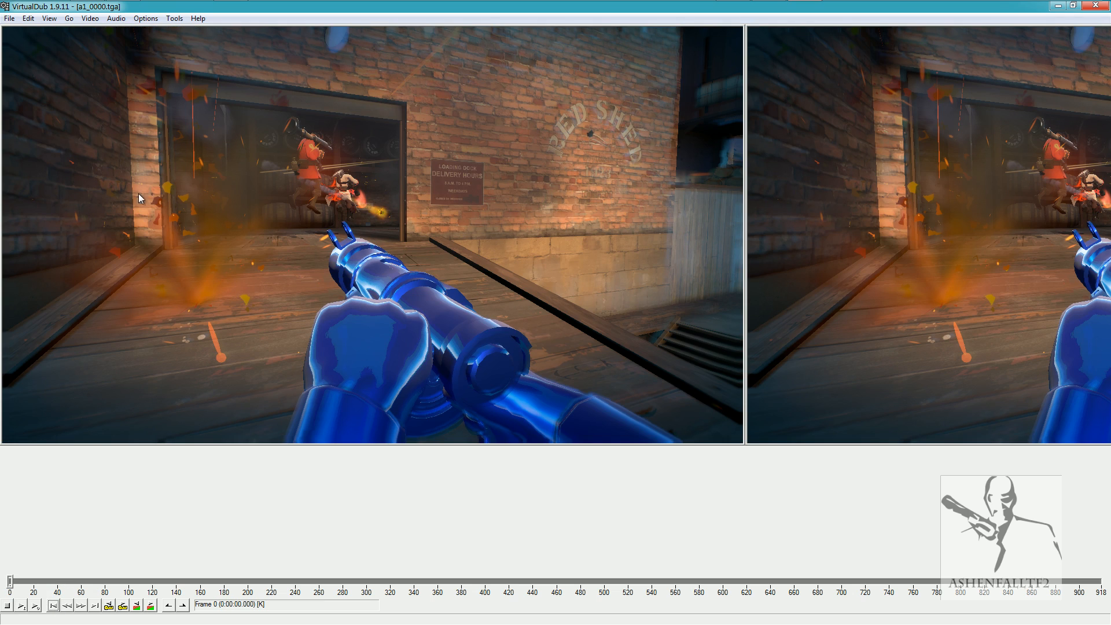
pyautogui.click(116, 18)
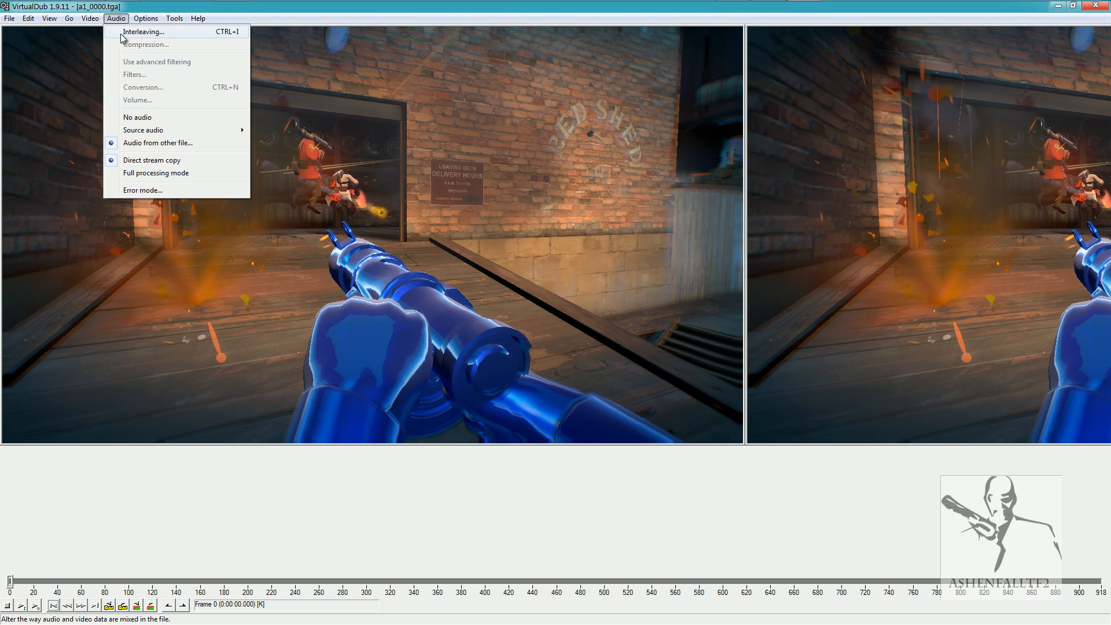
pyautogui.click(133, 32)
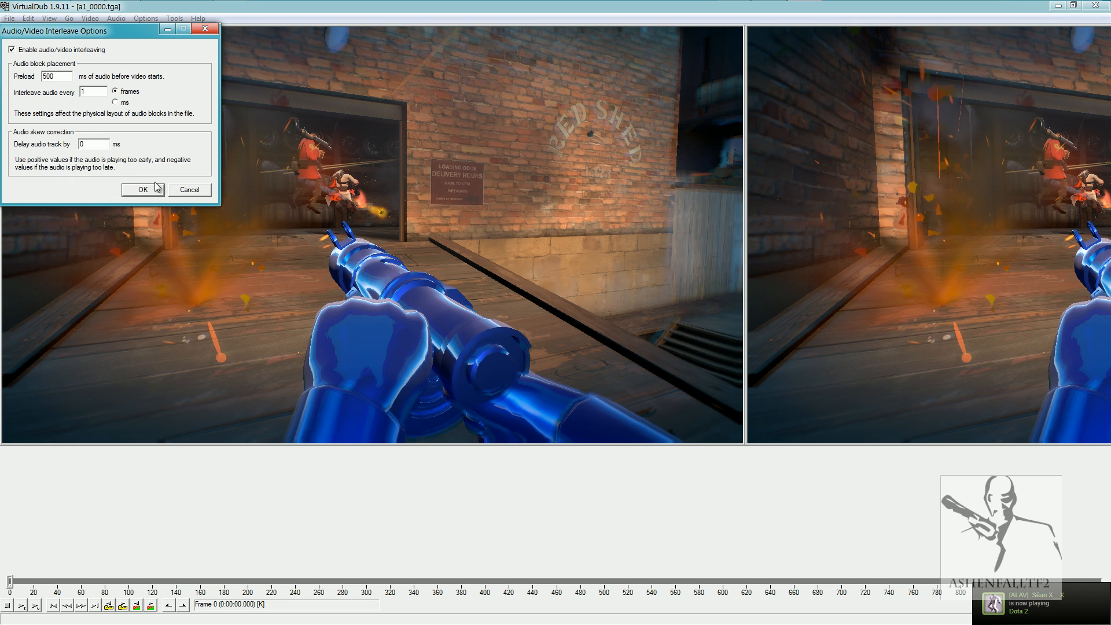
pyautogui.click(191, 189)
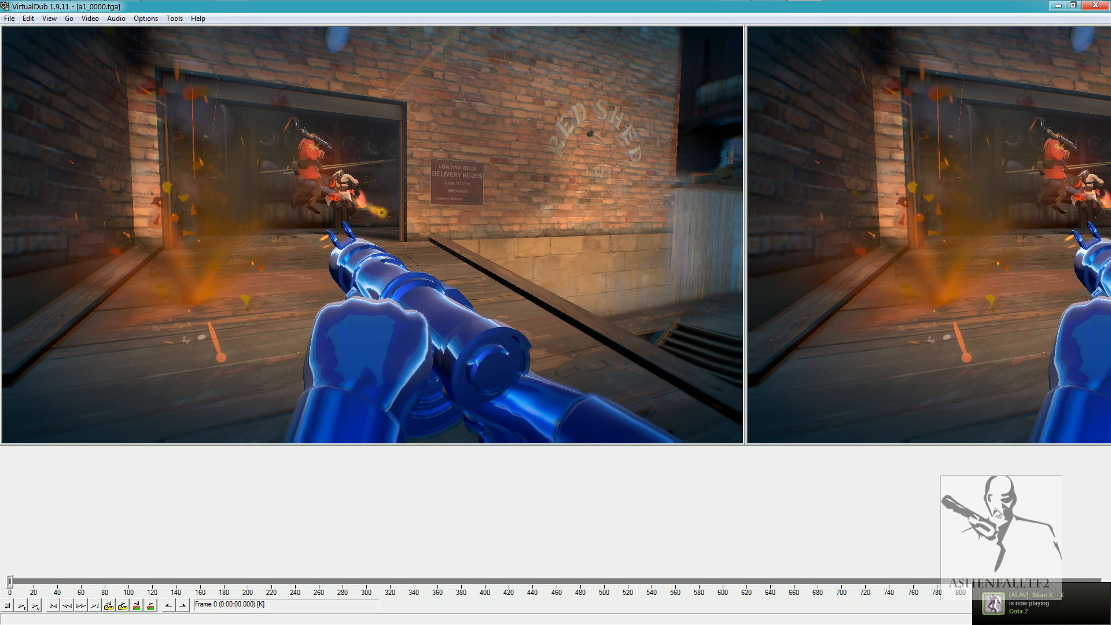
# Save the video as a1_0000.avi in the Videos folder of My Documents.
pyautogui.click(117, 19)
pyautogui.moveTo(132, 23)
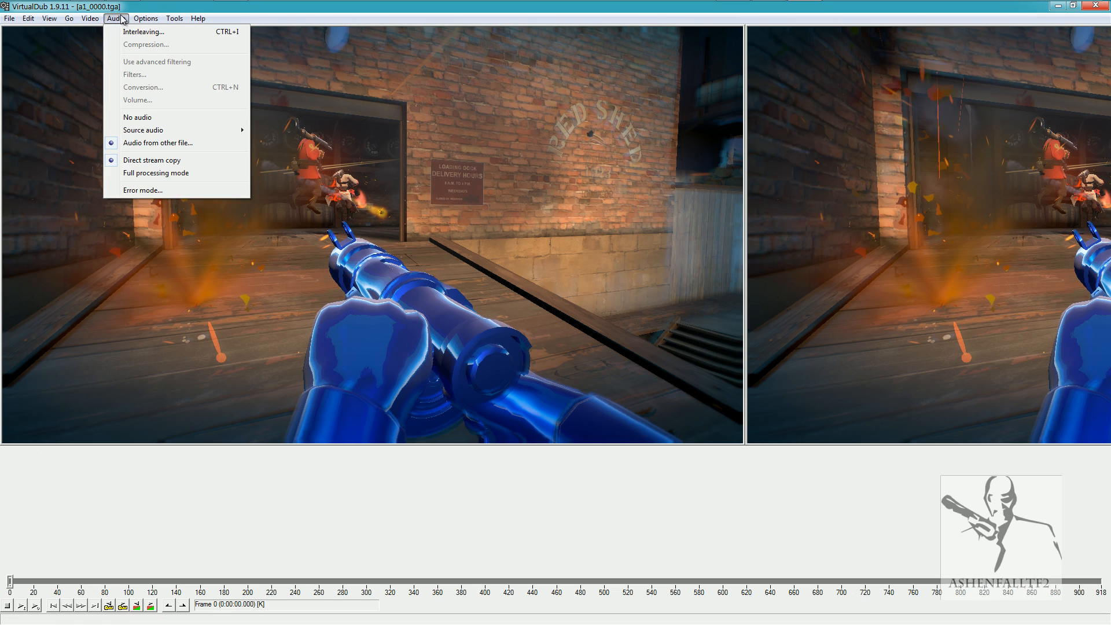
pyautogui.moveTo(19, 23)
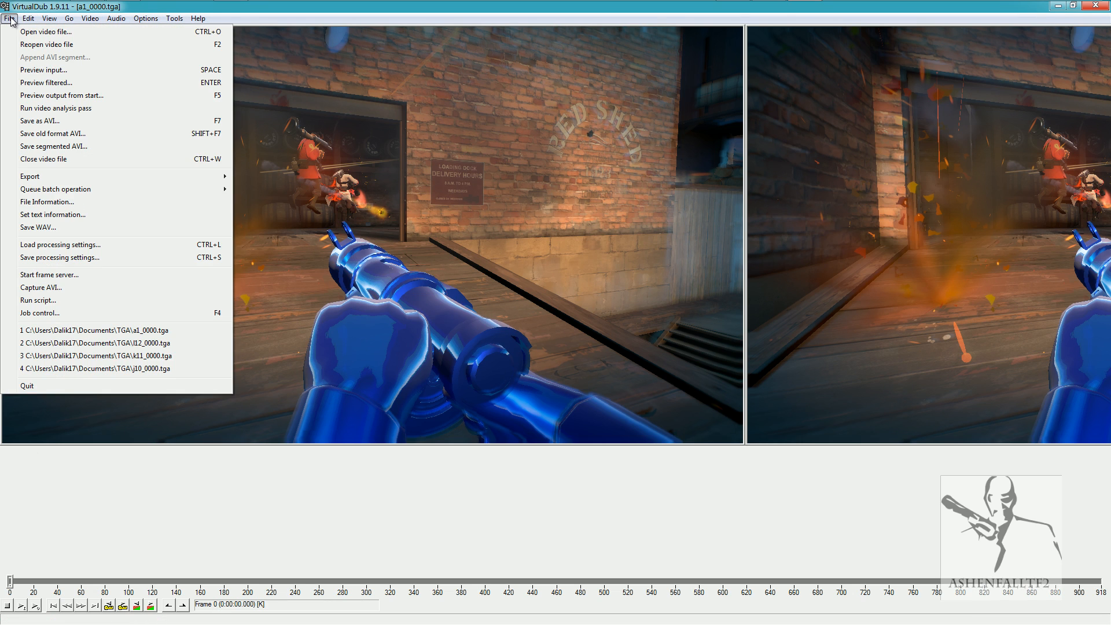
pyautogui.click(43, 121)
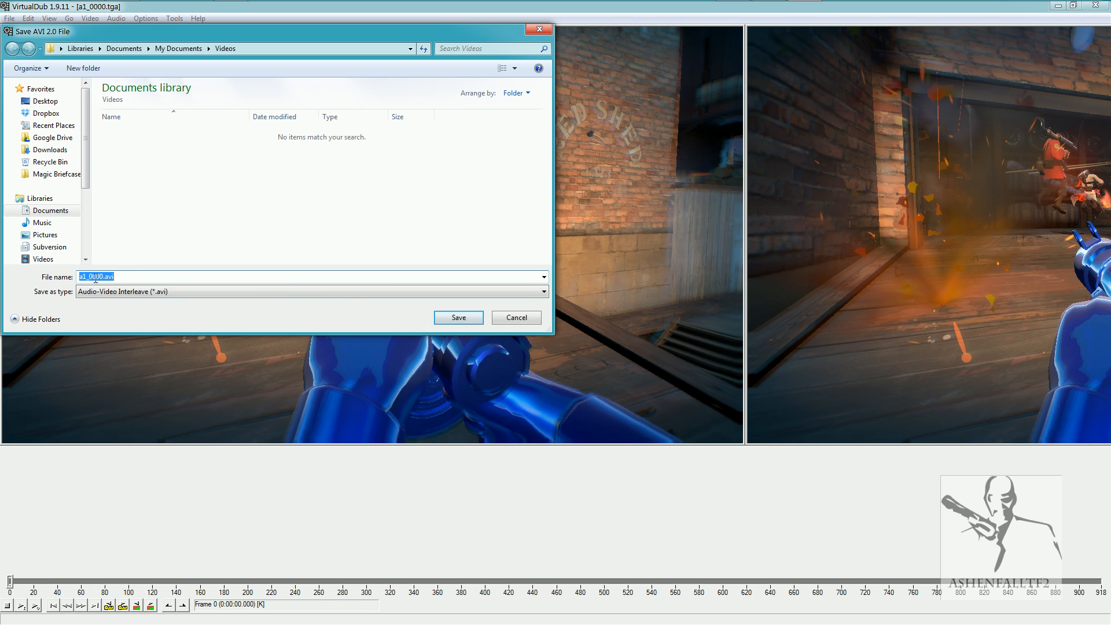
pyautogui.click(459, 317)
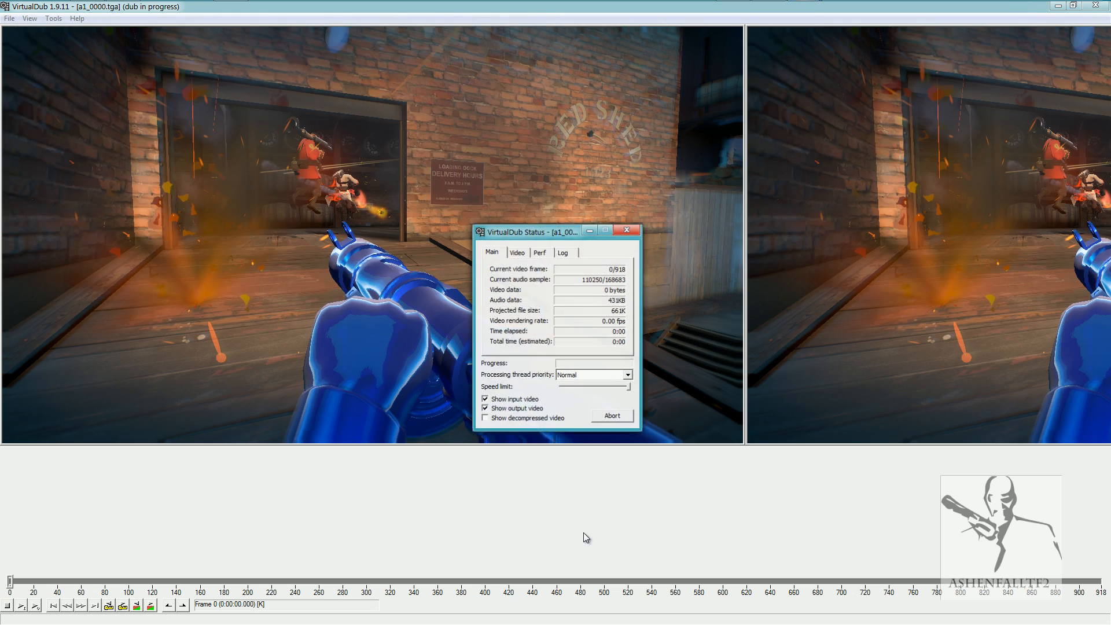
# Turn off the input and output video display during rendering and set the processing thread priority to Highest.
pyautogui.click(516, 400)
pyautogui.click(525, 410)
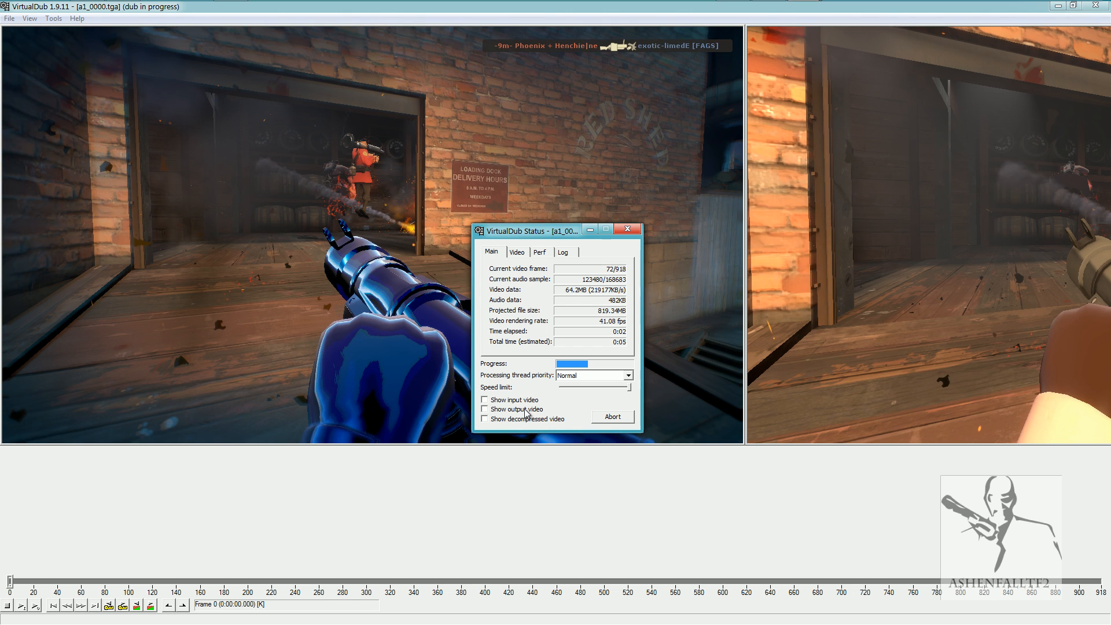
pyautogui.click(572, 375)
pyautogui.scroll(-1, 579, 397)
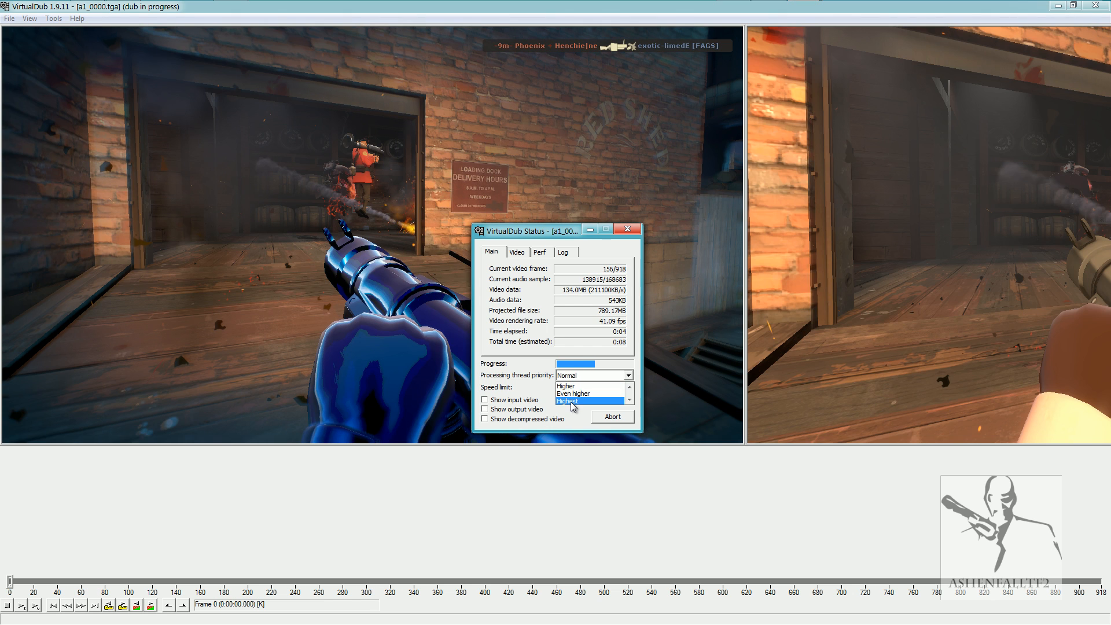
pyautogui.click(573, 401)
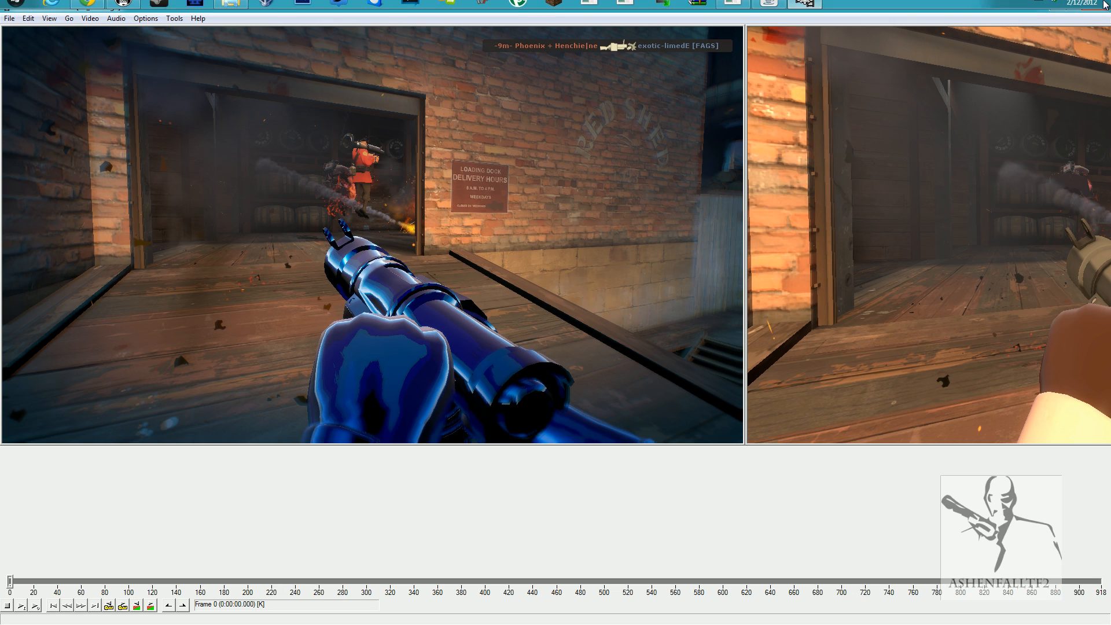
# Close VirtualDub and locate the rendered a1_0000.avi in the Videos folder of the Documents library.
pyautogui.click(1094, 13)
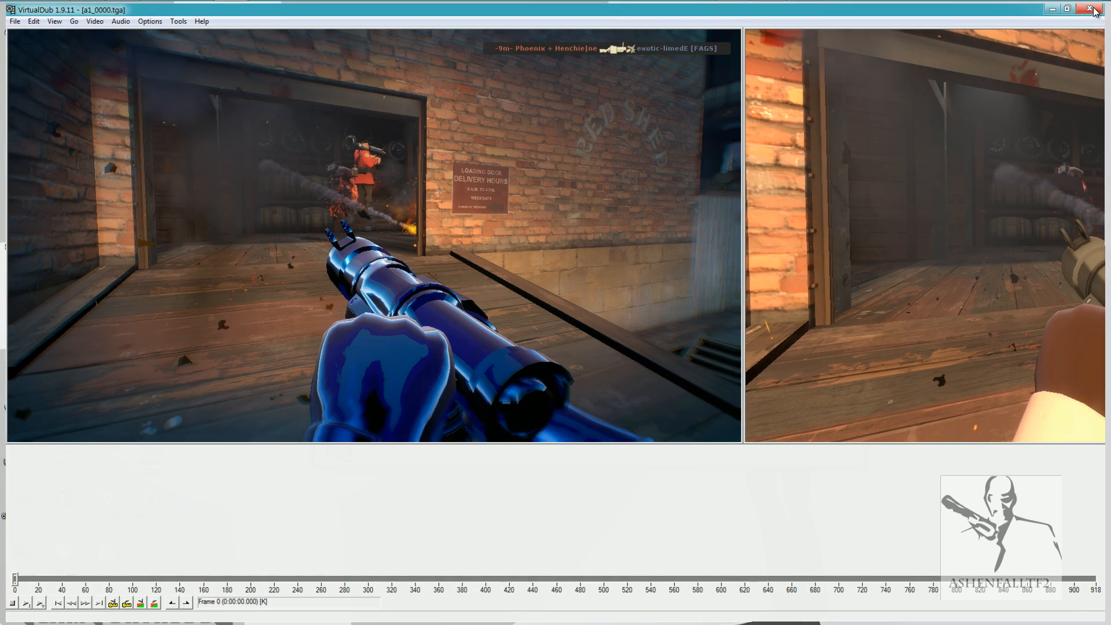
pyautogui.click(493, 339)
pyautogui.click(371, 275)
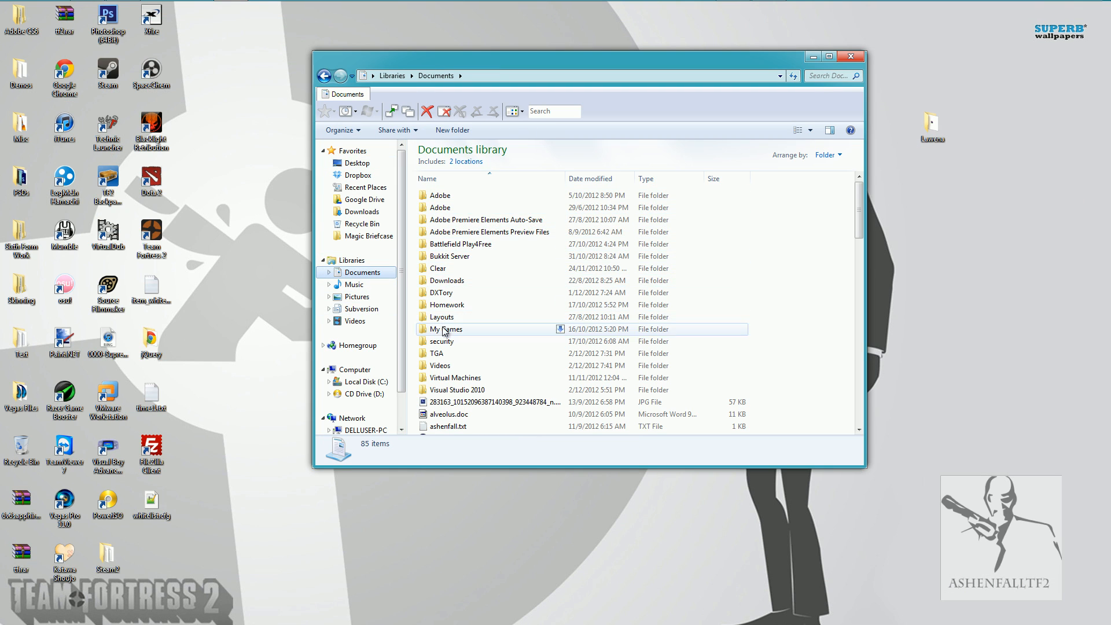
pyautogui.doubleClick(443, 368)
pyautogui.click(463, 198)
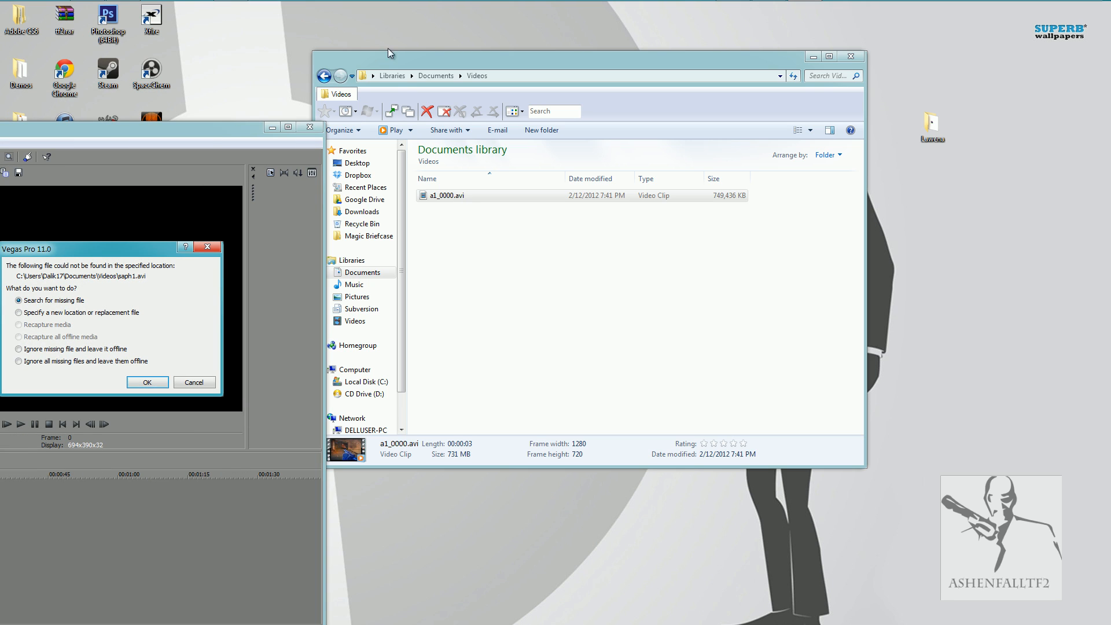
# In Vegas Pro, ignore all missing files and leave them offline, and start a new empty project.
pyautogui.click(139, 384)
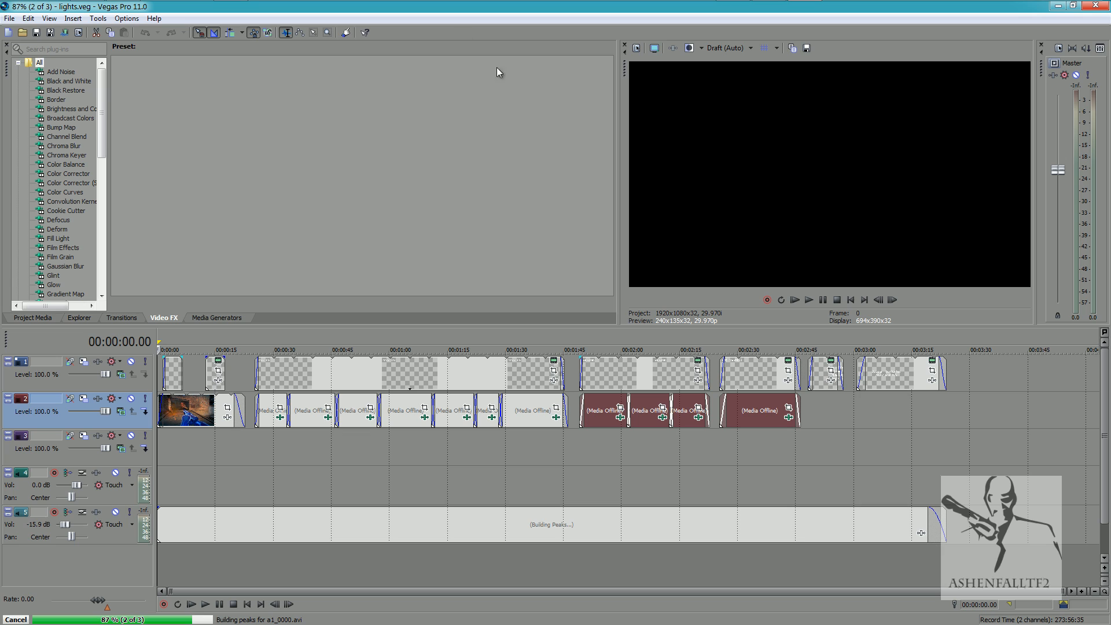
pyautogui.click(9, 35)
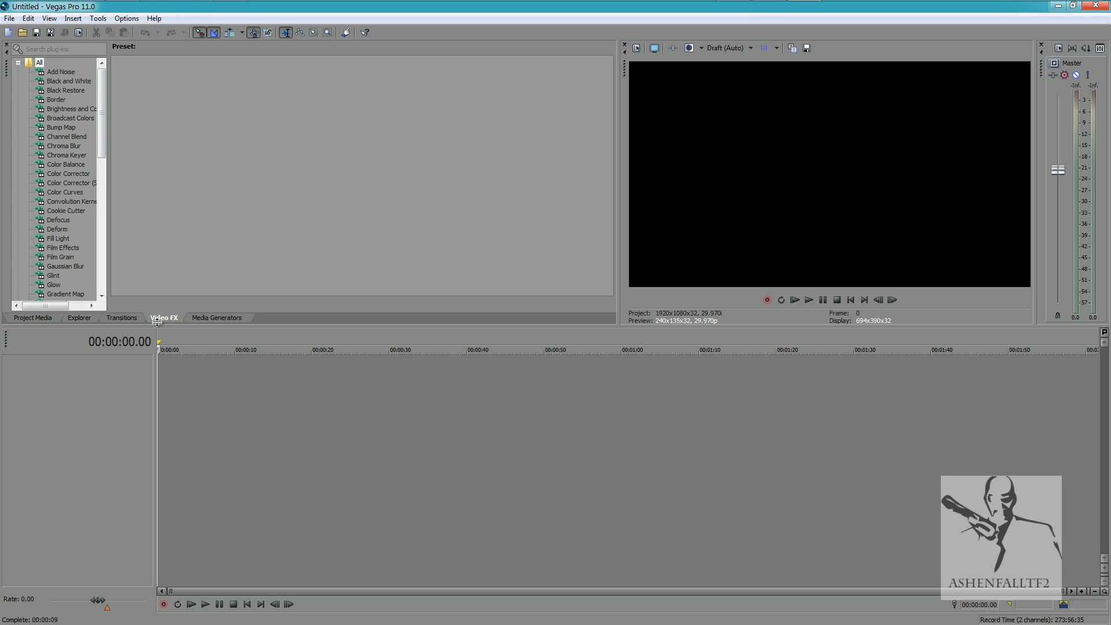
# Import a1_0000.avi from the Videos folder into the project media and place it at the start of the timeline.
pyautogui.click(33, 319)
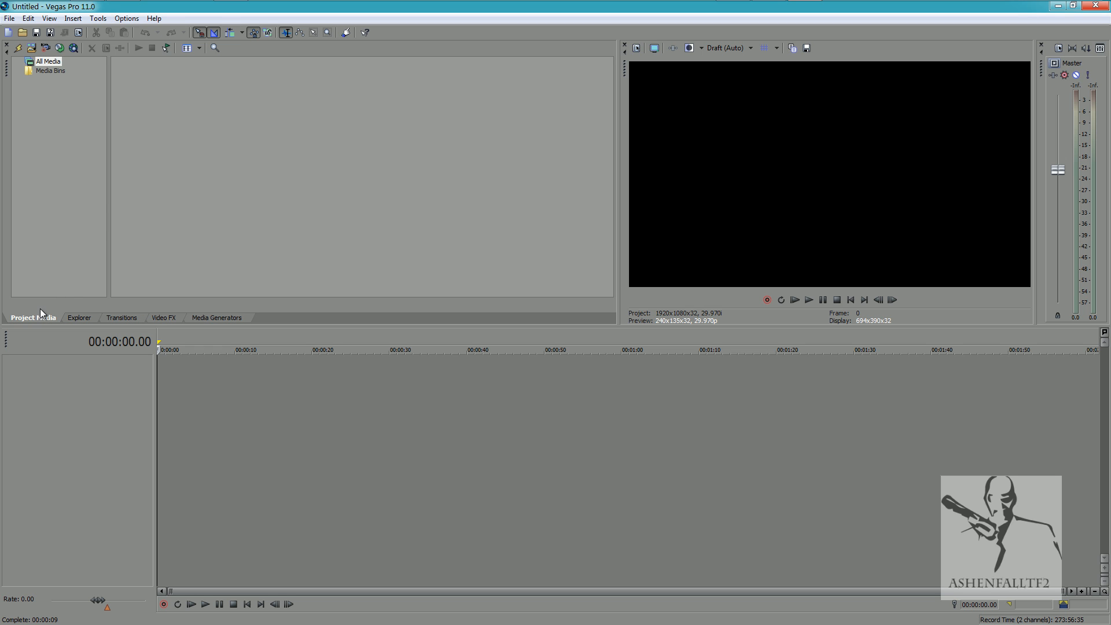
pyautogui.click(31, 48)
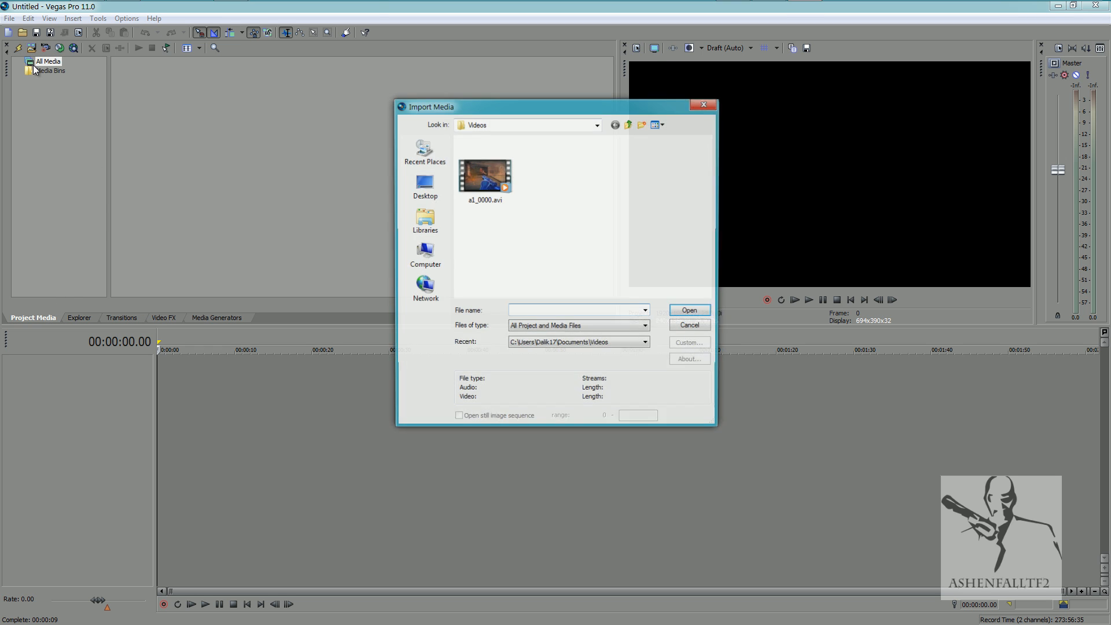
pyautogui.click(470, 179)
pyautogui.click(697, 313)
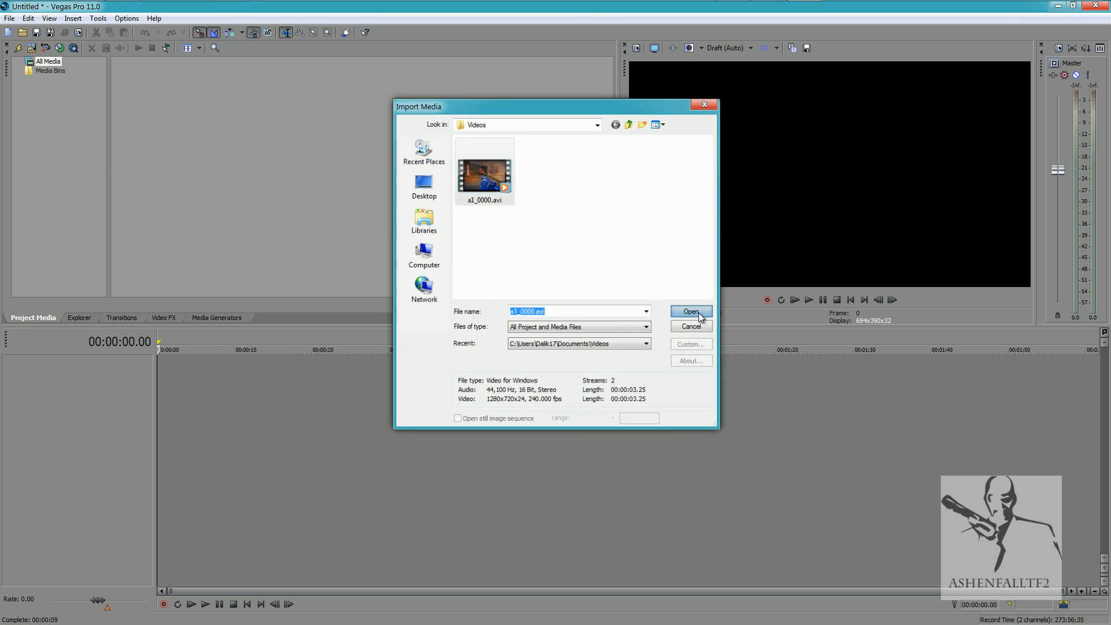
pyautogui.moveTo(147, 91); pyautogui.dragTo(167, 204)
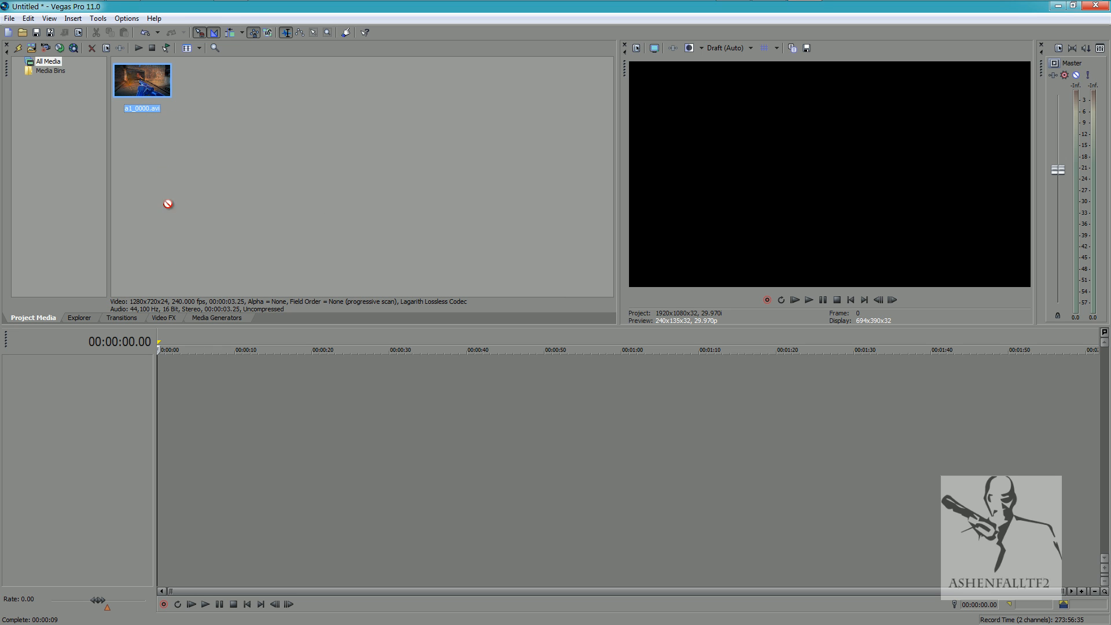
pyautogui.moveTo(175, 384); pyautogui.dragTo(151, 379)
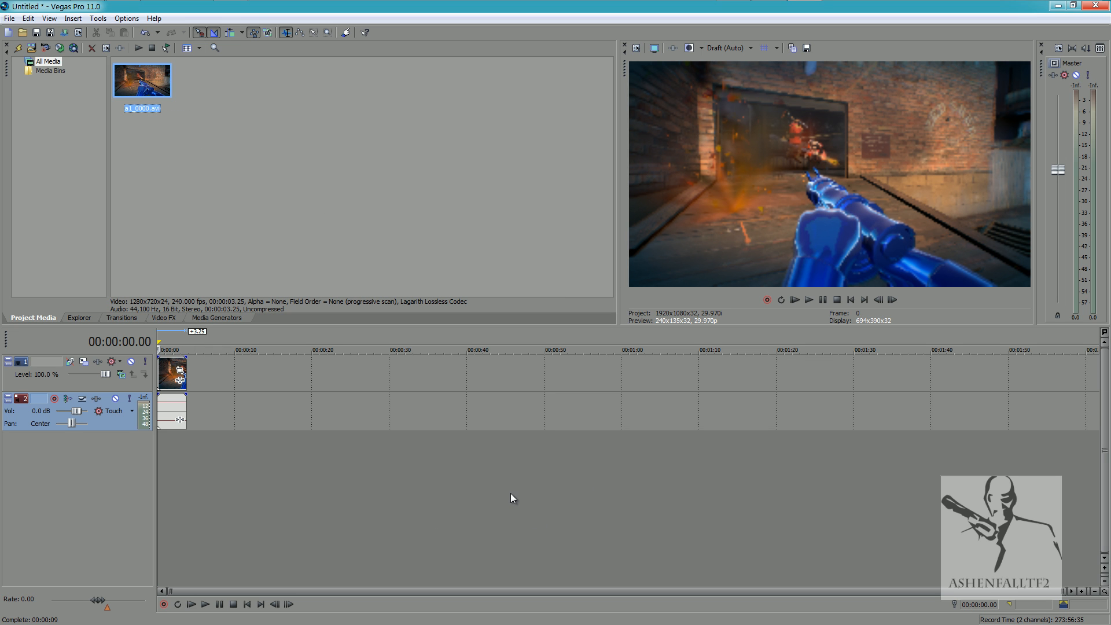
# Play the newly placed clip in the preview and return to the start of the timeline.
pyautogui.click(204, 604)
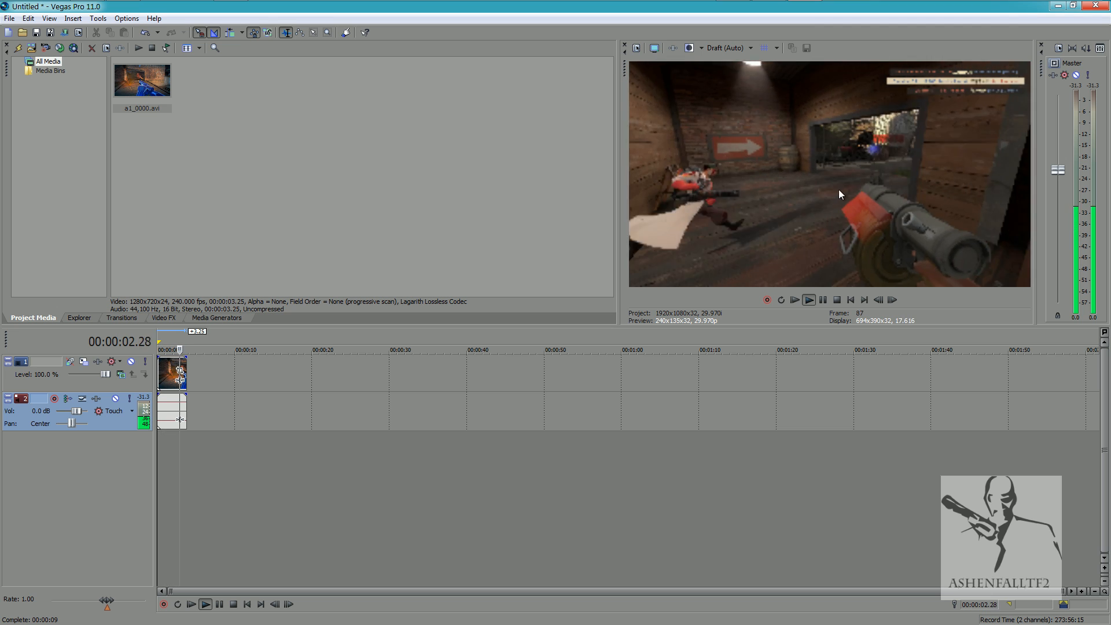
pyautogui.click(220, 604)
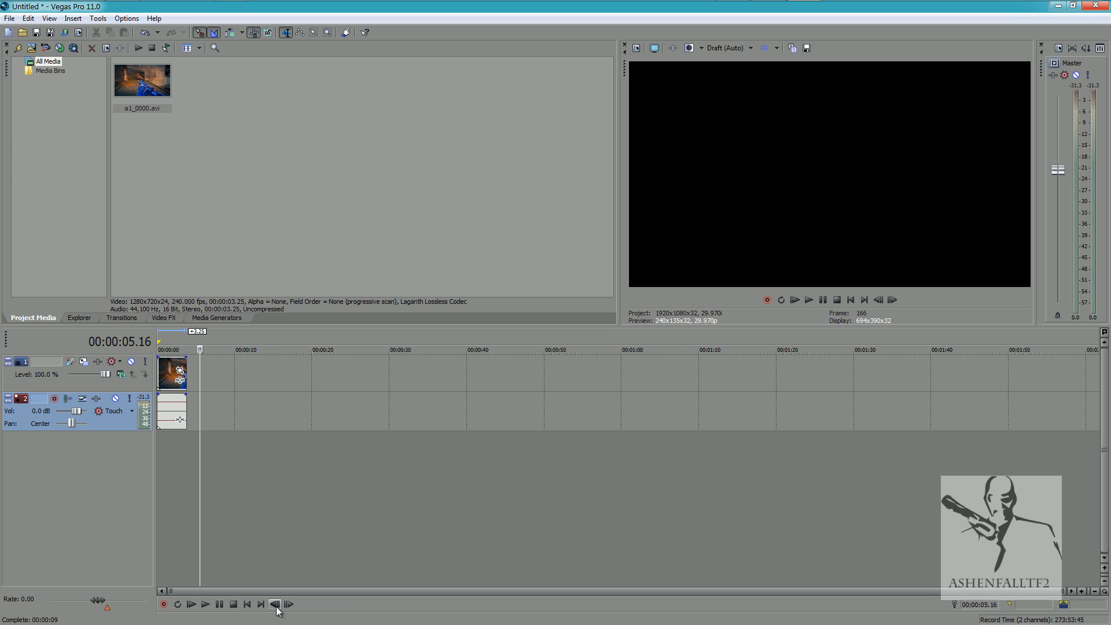
pyautogui.click(247, 604)
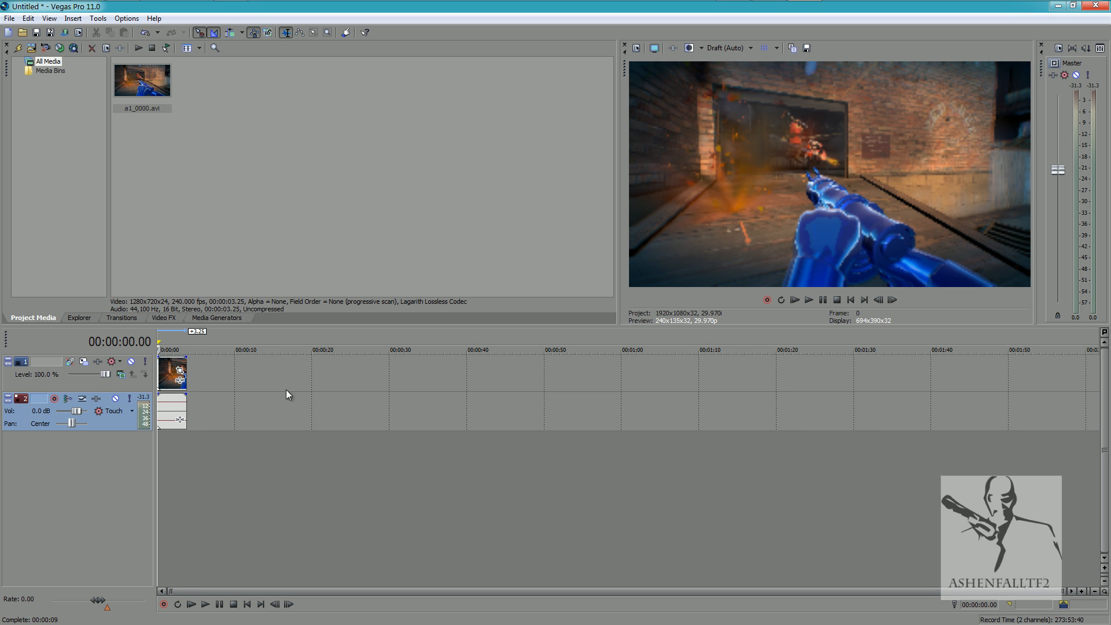
# Set the video preview quality to Best (Full).
pyautogui.click(731, 49)
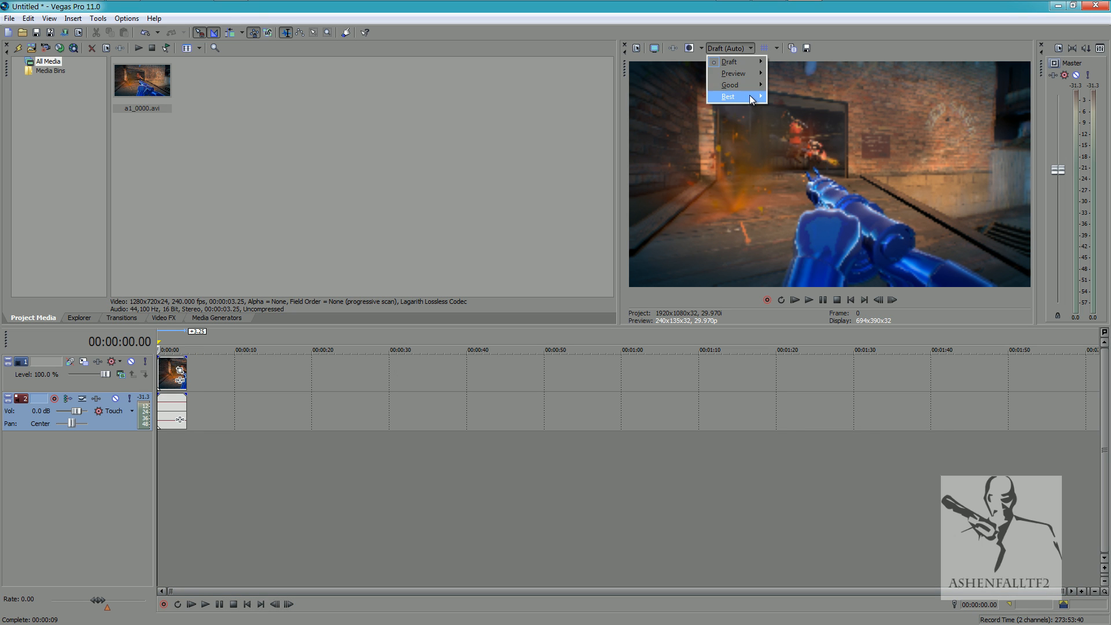
pyautogui.click(770, 98)
pyautogui.click(739, 49)
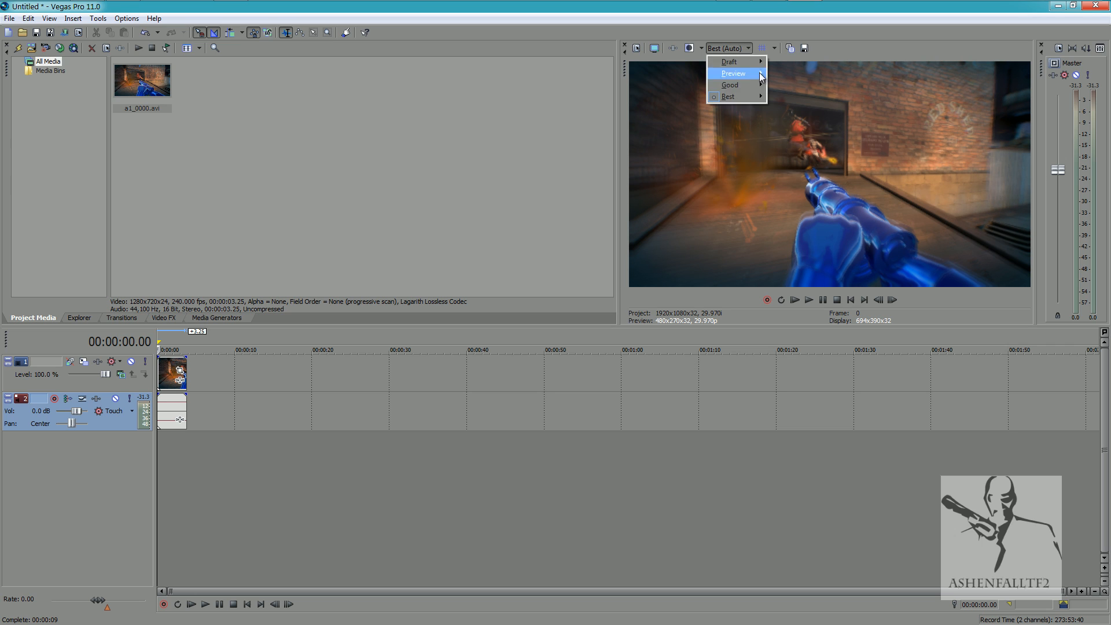
pyautogui.click(788, 108)
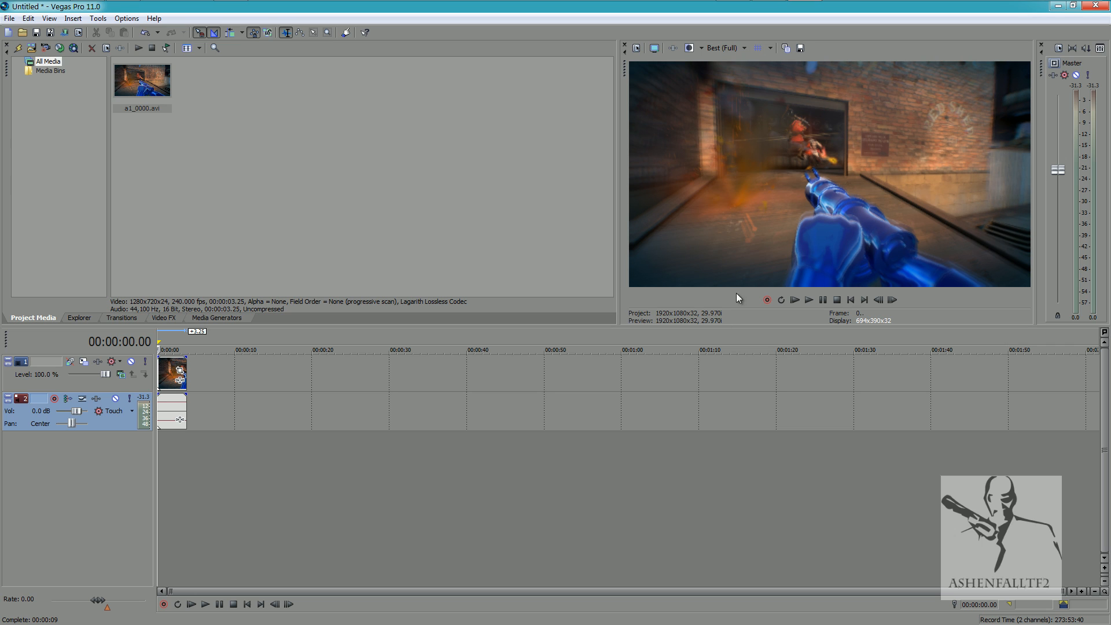
# Play the clip at the Best (Full) preview quality and move the cursor back to the timeline start.
pyautogui.click(192, 604)
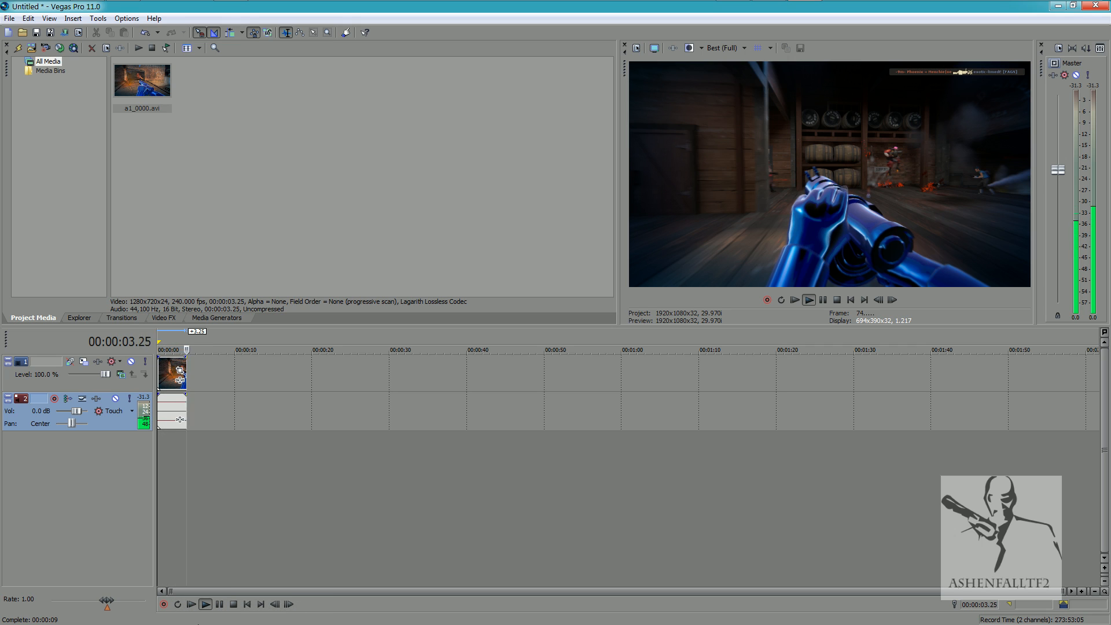
pyautogui.click(234, 605)
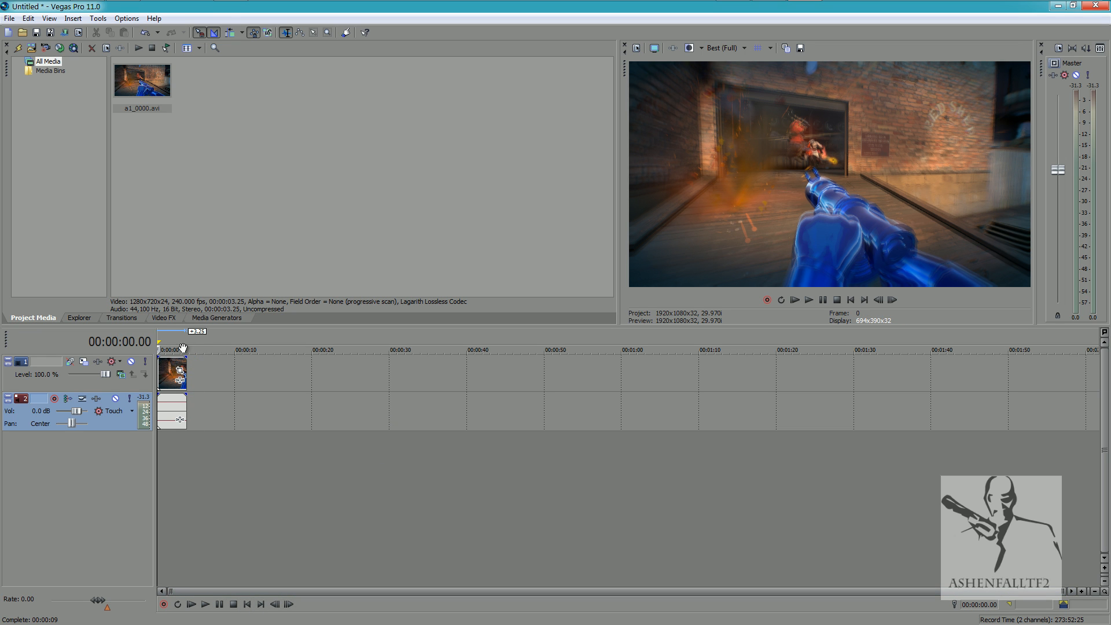
pyautogui.press('space')
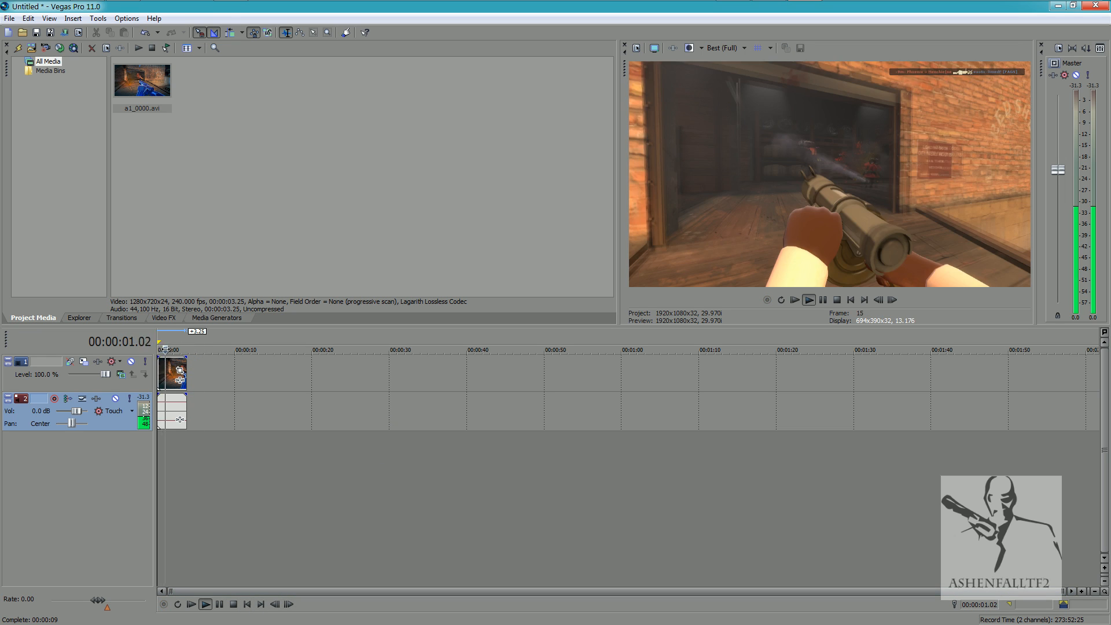
pyautogui.moveTo(192, 350); pyautogui.dragTo(149, 348)
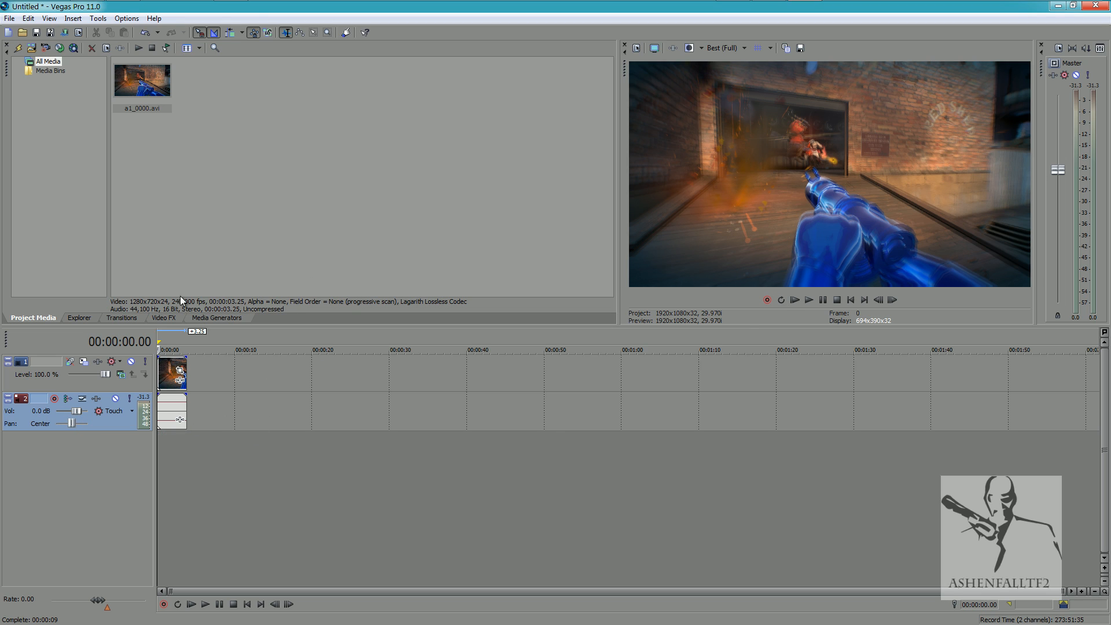
# Apply the Increase Contrast preset of Color Curves to the clip and bend the RGB curve at its lower and upper points.
pyautogui.click(154, 320)
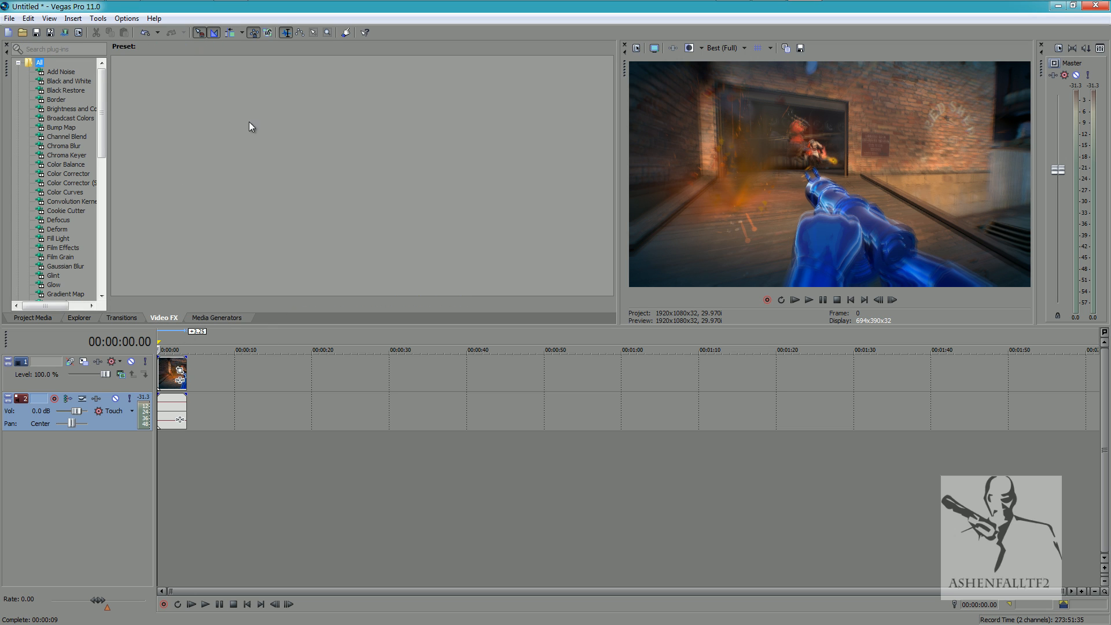
pyautogui.click(65, 193)
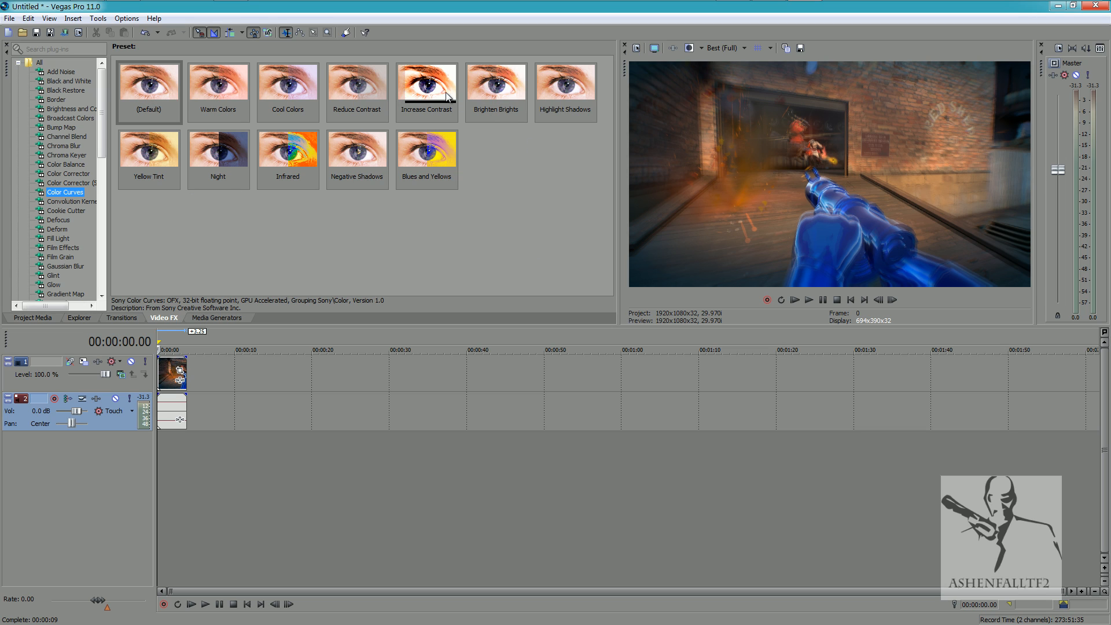
pyautogui.moveTo(412, 87); pyautogui.dragTo(184, 383)
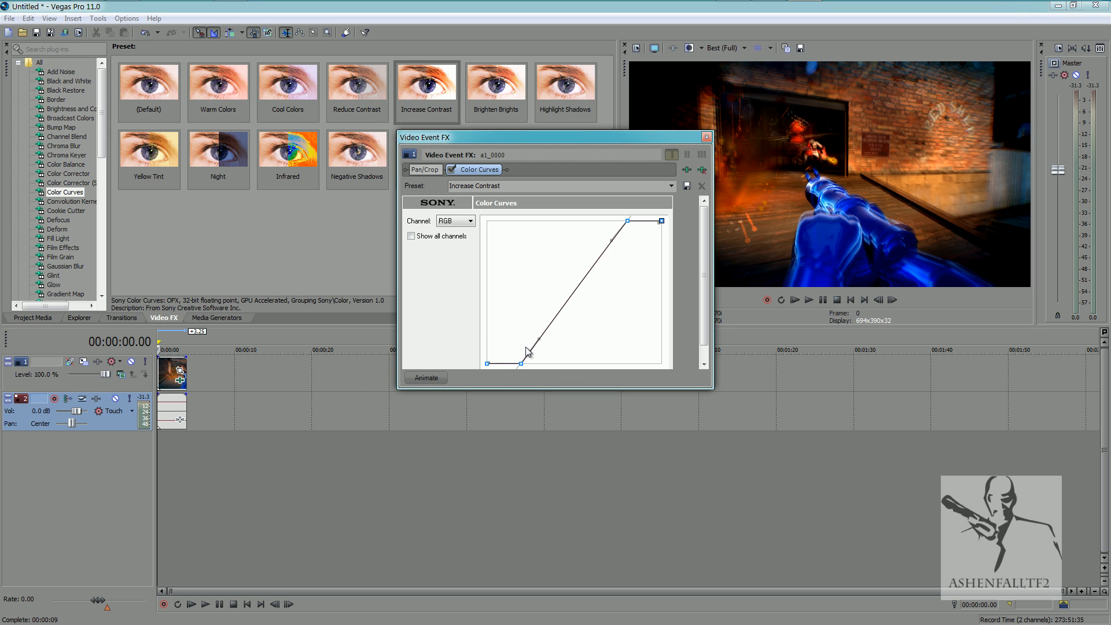
pyautogui.moveTo(533, 336)
pyautogui.mouseDown()
pyautogui.moveTo(563, 351)
pyautogui.moveTo(521, 329)
pyautogui.mouseUp()
pyautogui.moveTo(610, 235)
pyautogui.mouseDown()
pyautogui.moveTo(626, 243)
pyautogui.moveTo(584, 220)
pyautogui.moveTo(616, 244)
pyautogui.mouseUp()
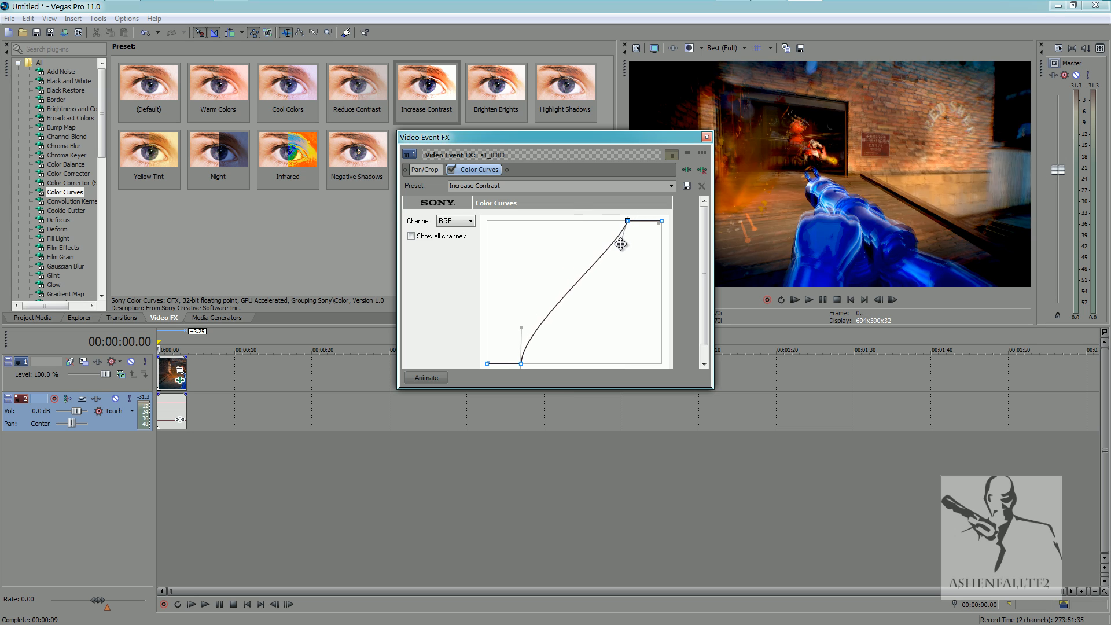
pyautogui.click(707, 137)
# Set the video preview quality to Preview (Auto) and play the clip with the contrast effect.
pyautogui.click(724, 48)
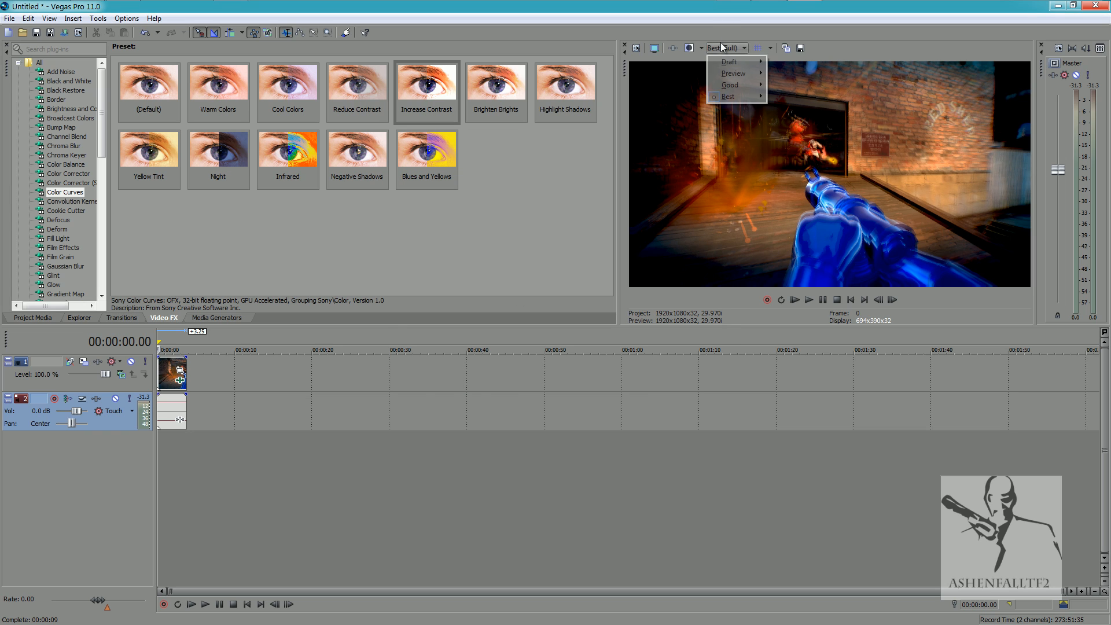
pyautogui.moveTo(756, 84)
pyautogui.click(788, 73)
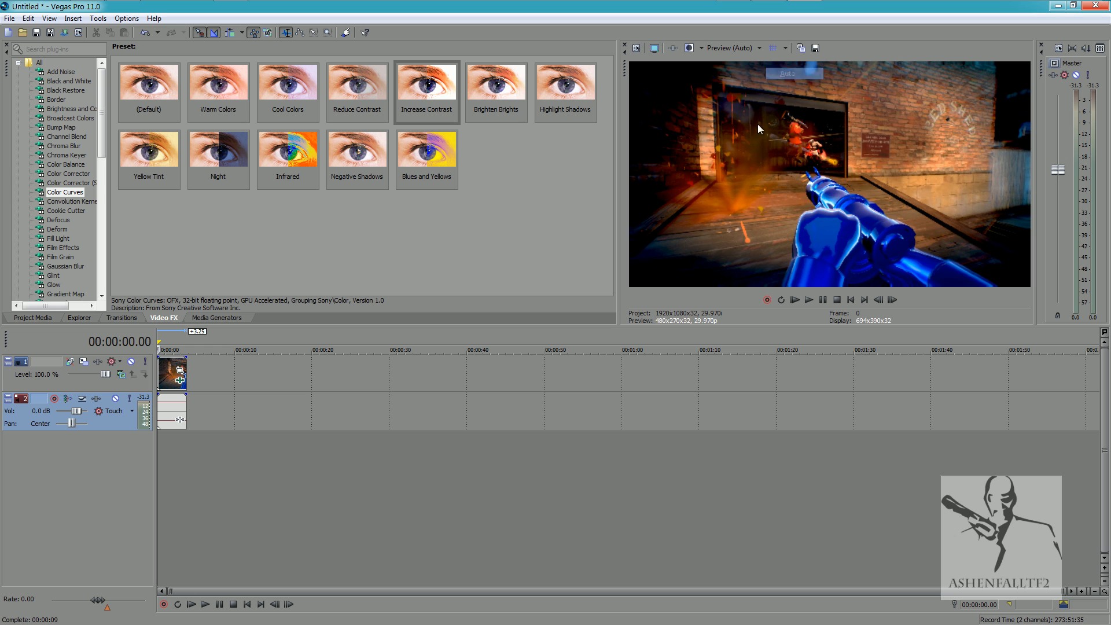
pyautogui.press('space')
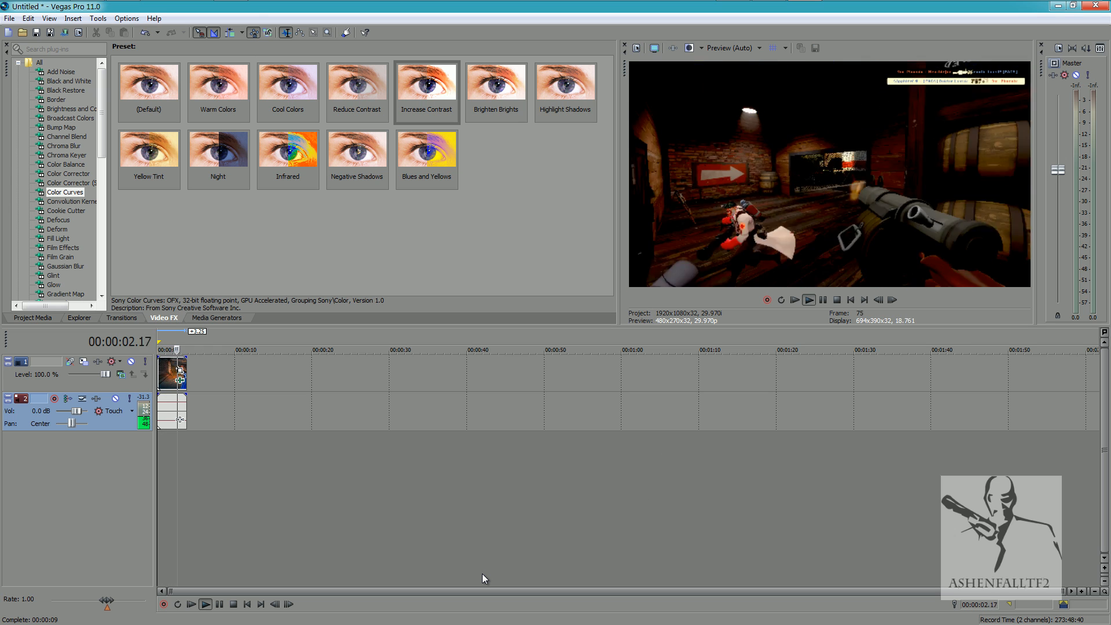
pyautogui.press('space')
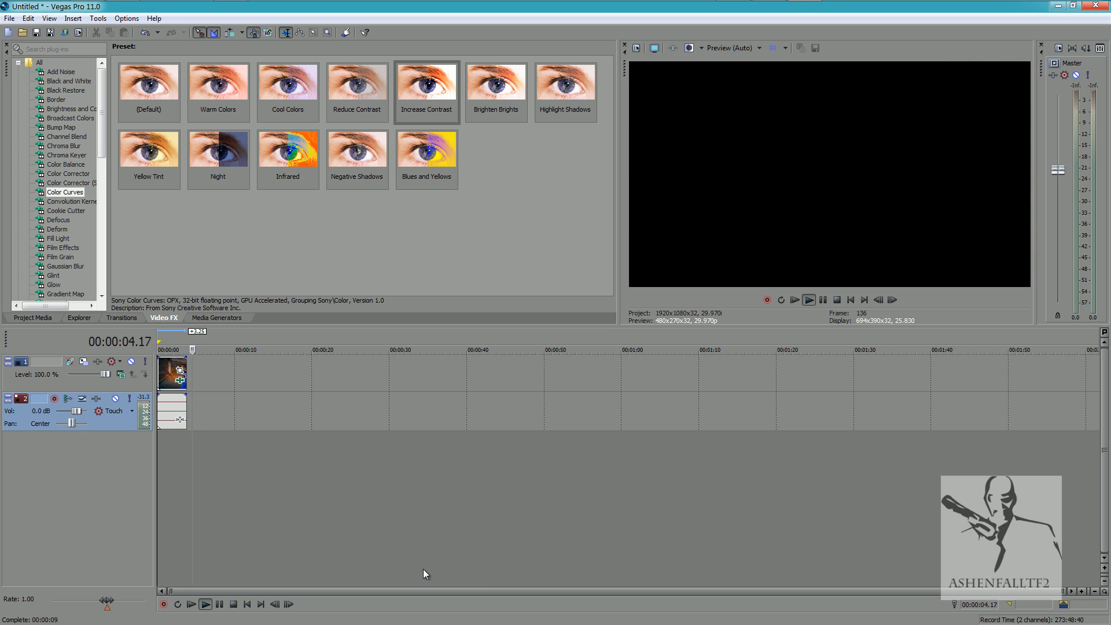
# Add a second Color Curves effect with the Brighten Brights preset, smooth its RGB curve, and preview the clip.
pyautogui.moveTo(510, 88); pyautogui.dragTo(187, 382)
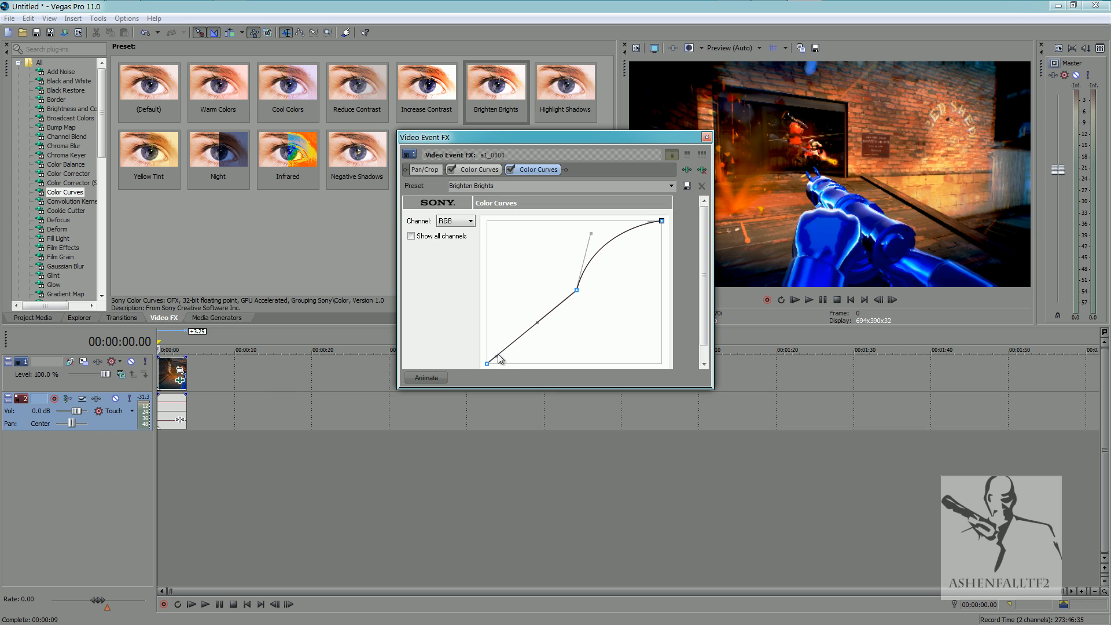
pyautogui.moveTo(497, 357); pyautogui.dragTo(491, 345)
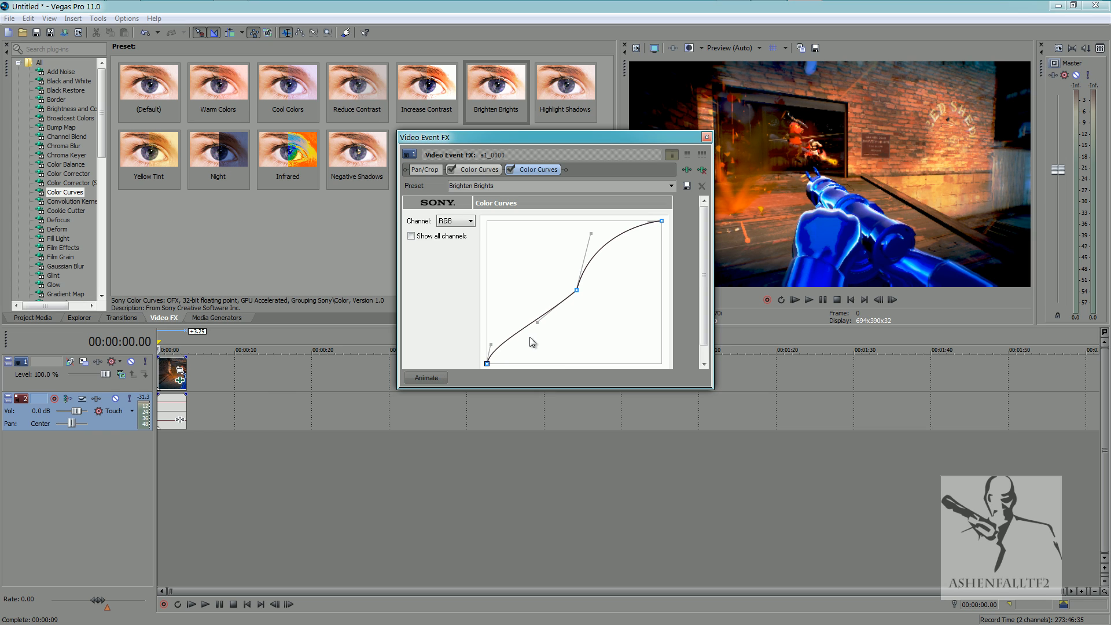
pyautogui.moveTo(539, 305); pyautogui.dragTo(539, 307)
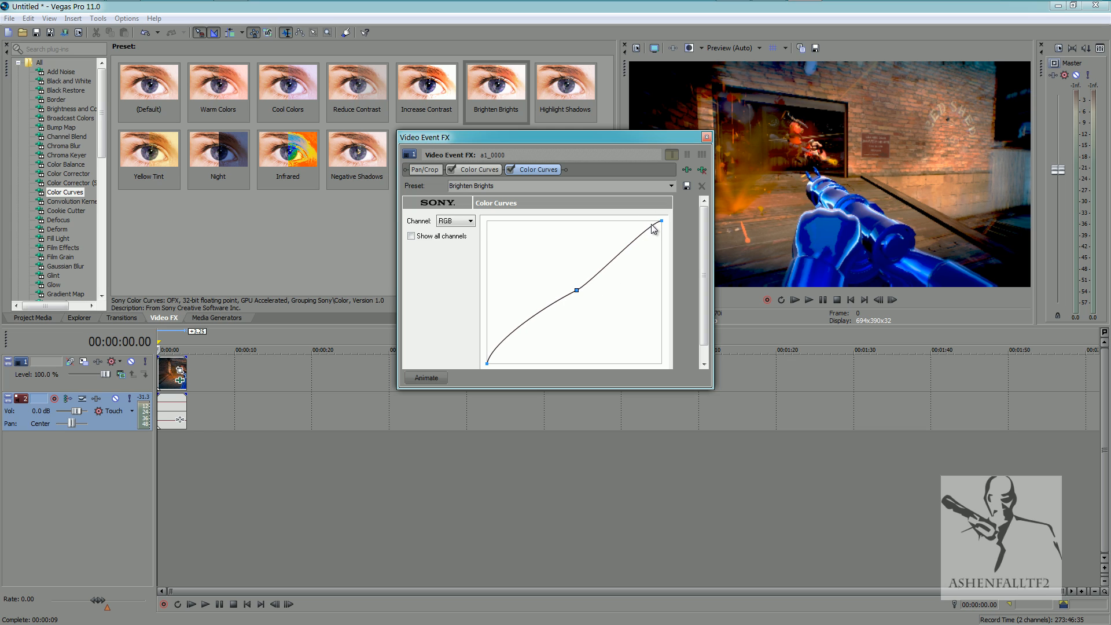
pyautogui.moveTo(644, 222); pyautogui.dragTo(638, 222)
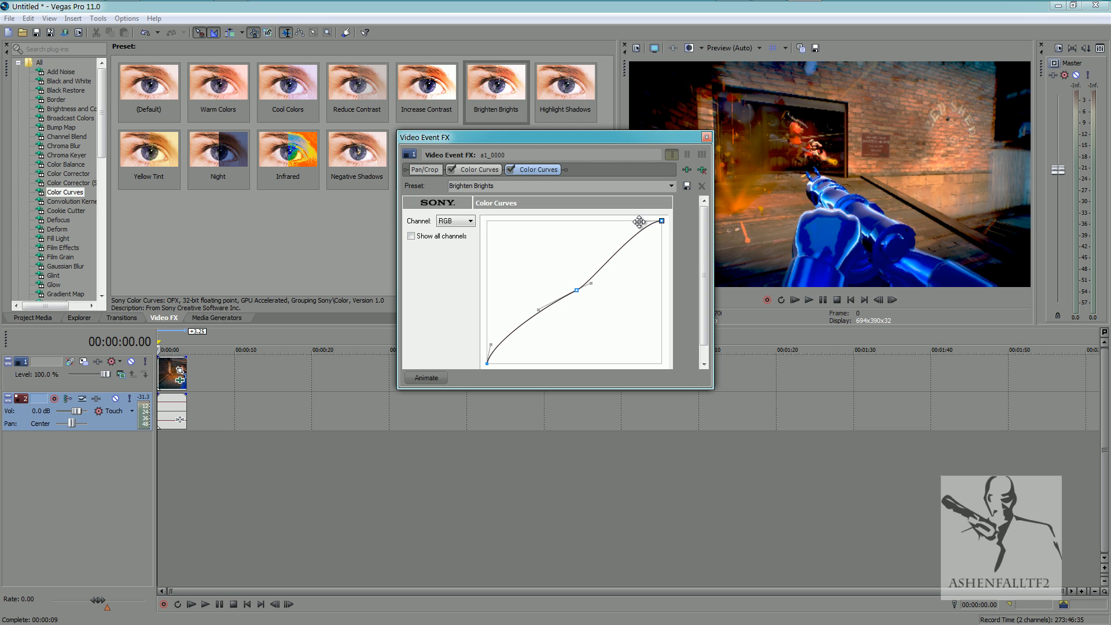
pyautogui.click(706, 139)
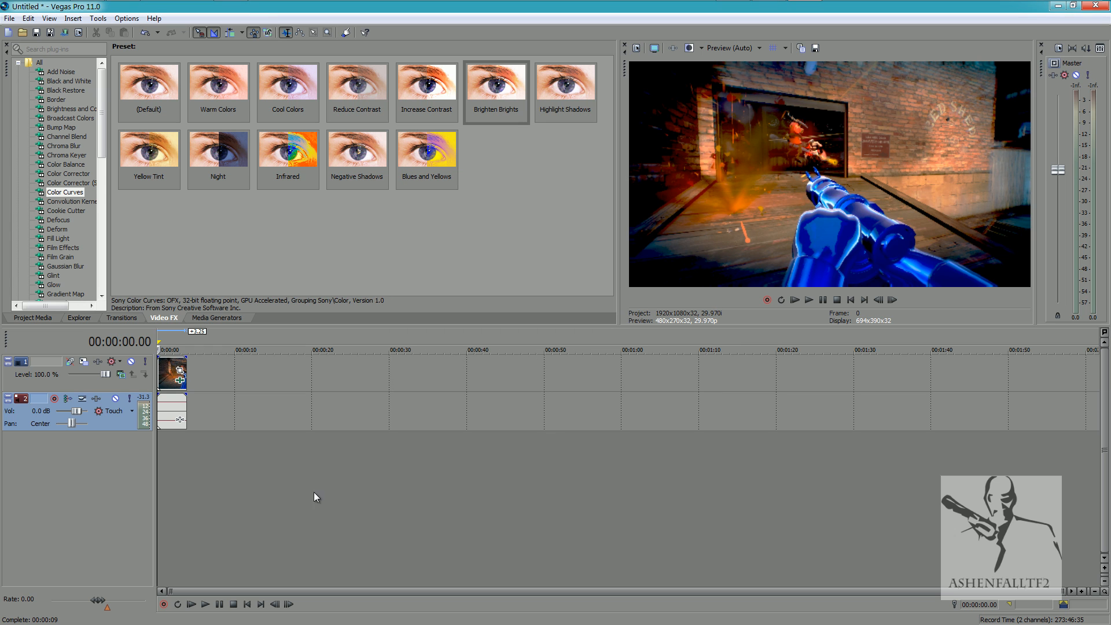
pyautogui.press('space')
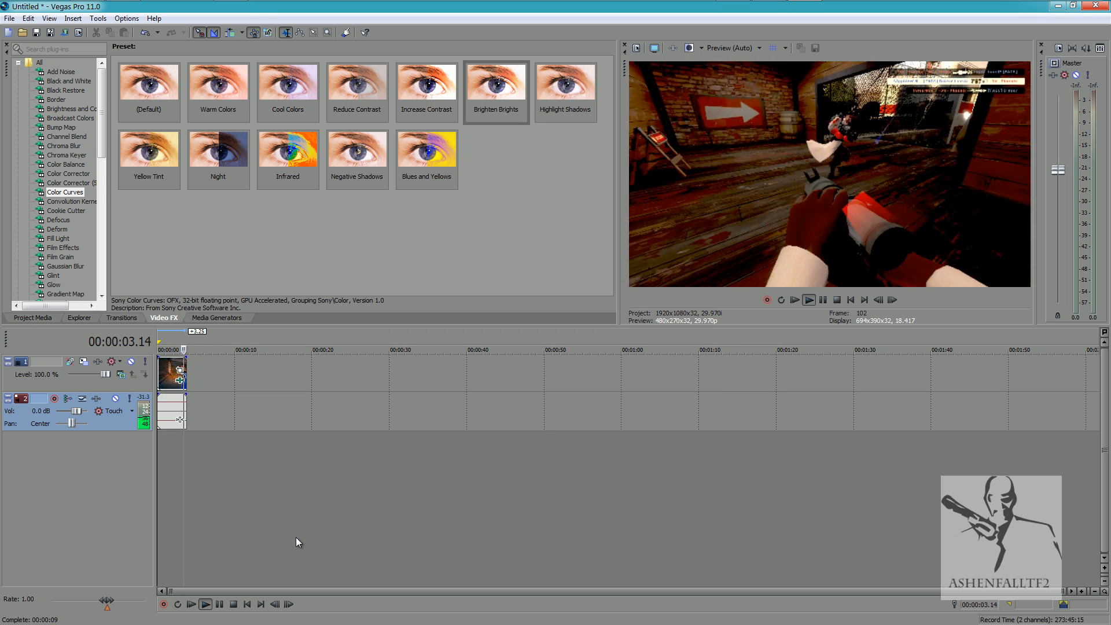
pyautogui.press('space')
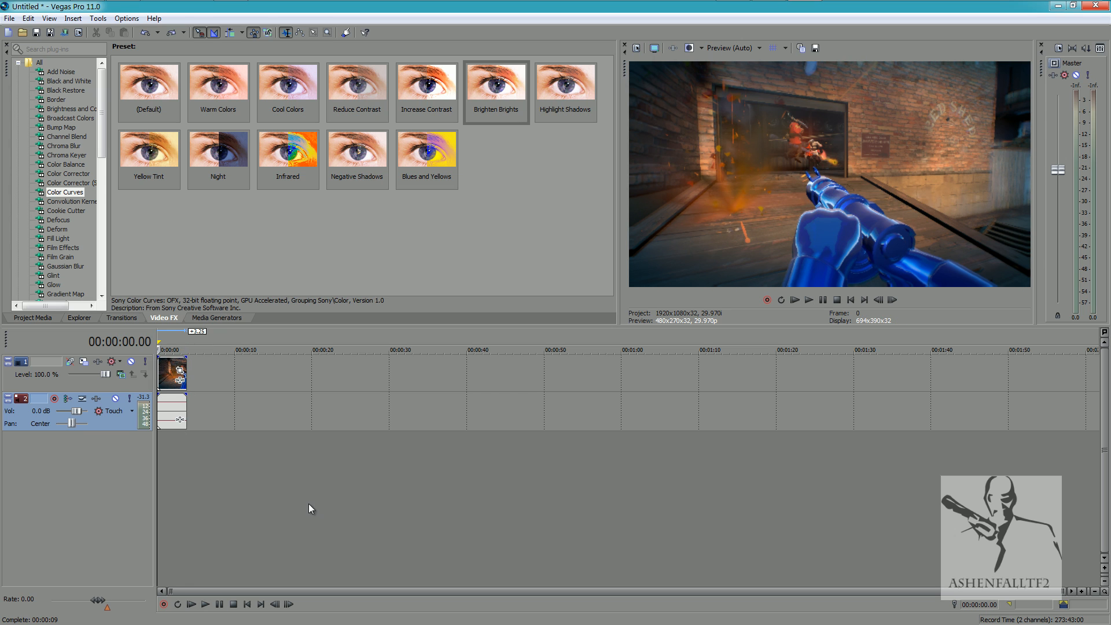
# Apply the Brighten Brights preset of Color Curves to the clip without reshaping the curve, and play the result.
pyautogui.moveTo(472, 112); pyautogui.dragTo(183, 387)
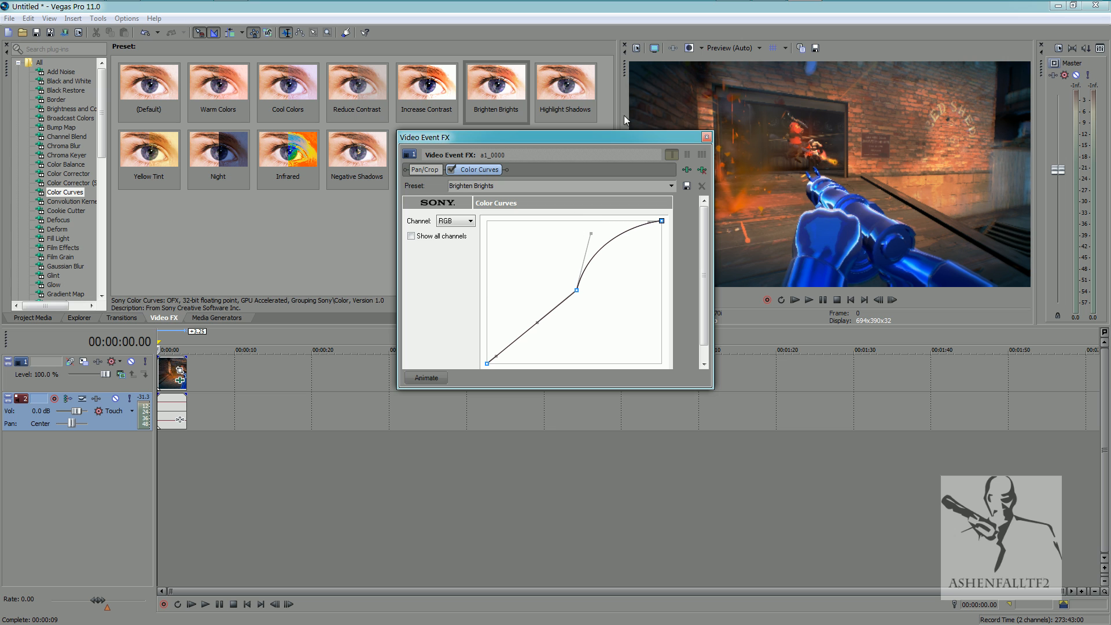
pyautogui.click(707, 137)
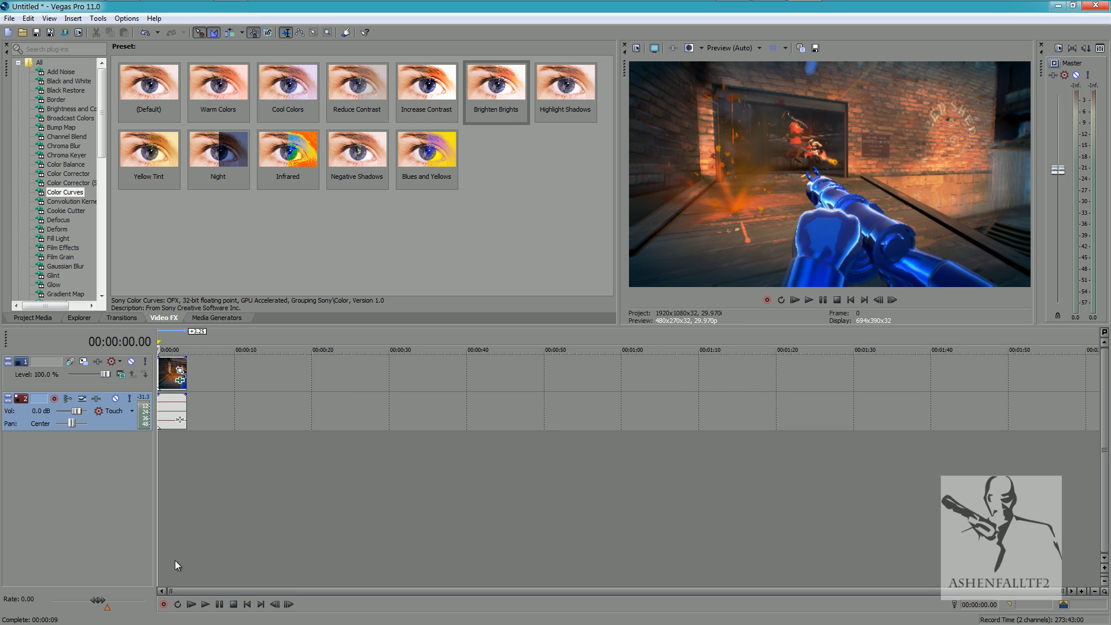
pyautogui.click(206, 606)
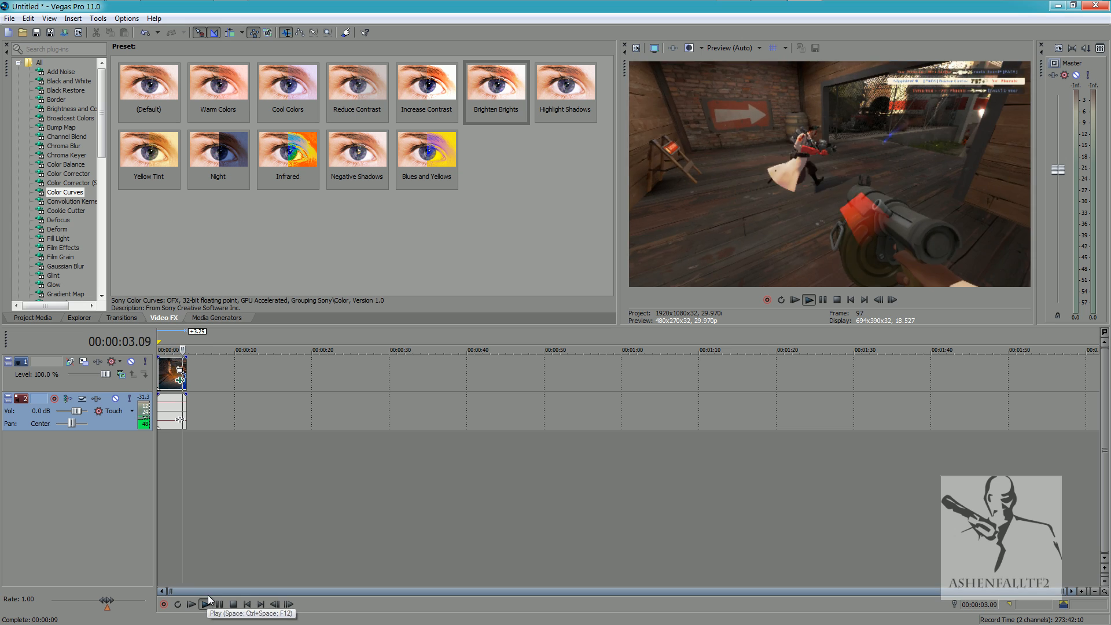
pyautogui.click(219, 605)
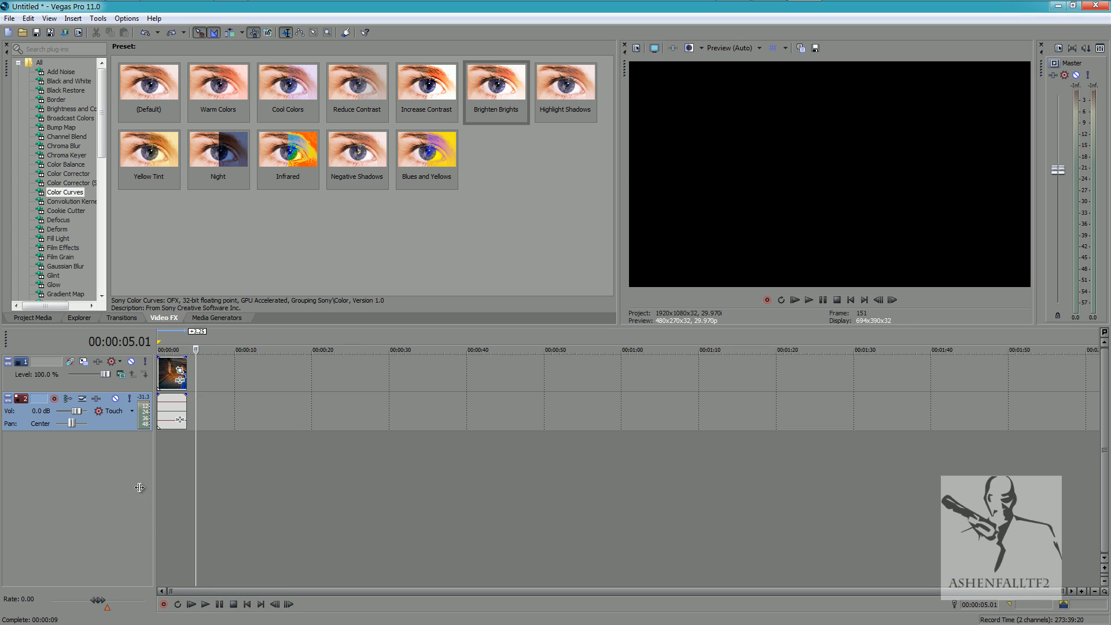
pyautogui.click(234, 604)
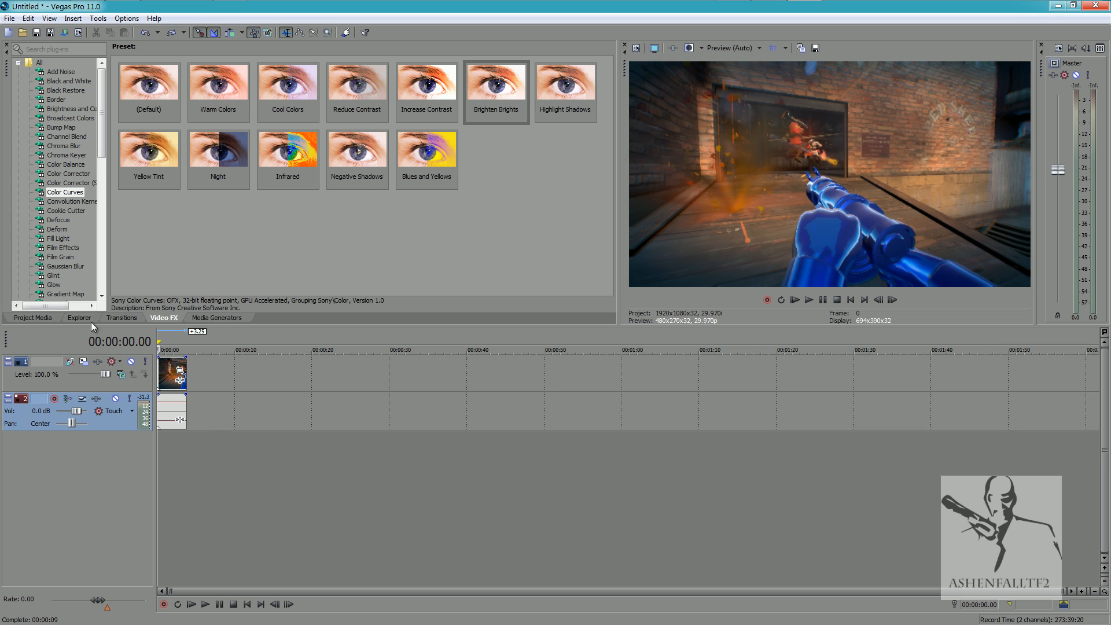
# Add a second copy of a1_0000.avi after the first clip, overlap the two to form a crossfade, and play the timeline.
pyautogui.click(26, 318)
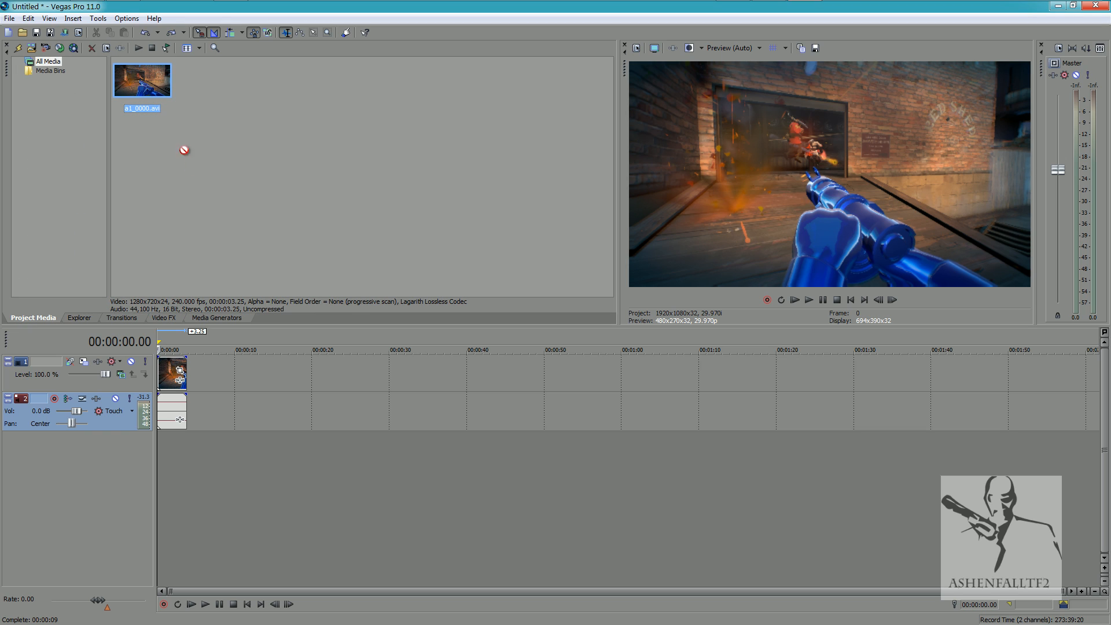
pyautogui.moveTo(216, 403); pyautogui.dragTo(188, 403)
pyautogui.moveTo(296, 419); pyautogui.dragTo(189, 400)
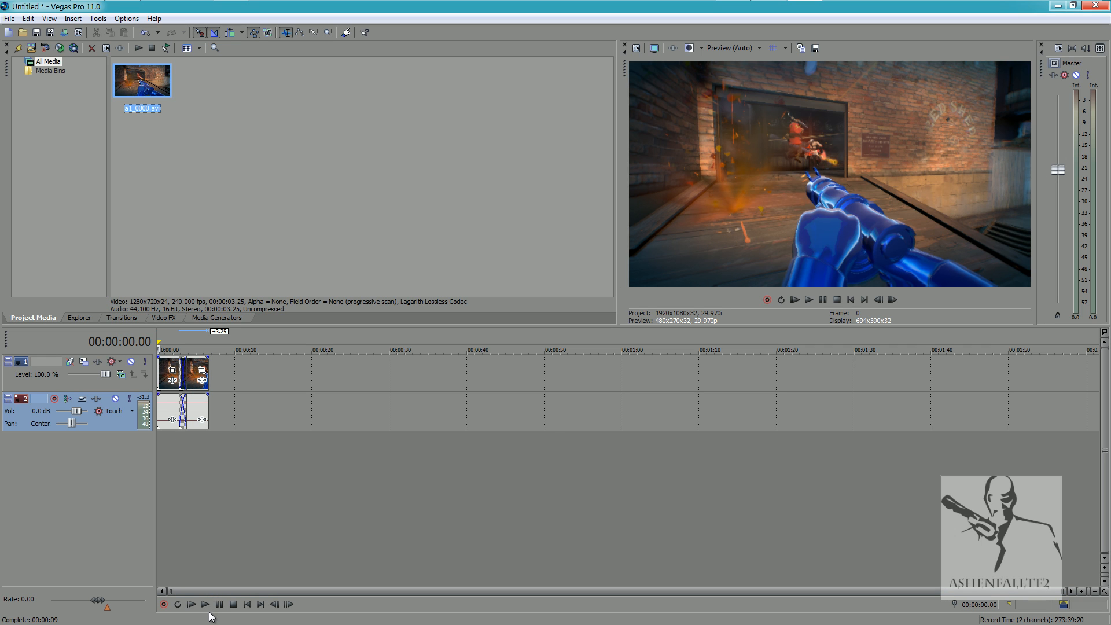
pyautogui.click(210, 606)
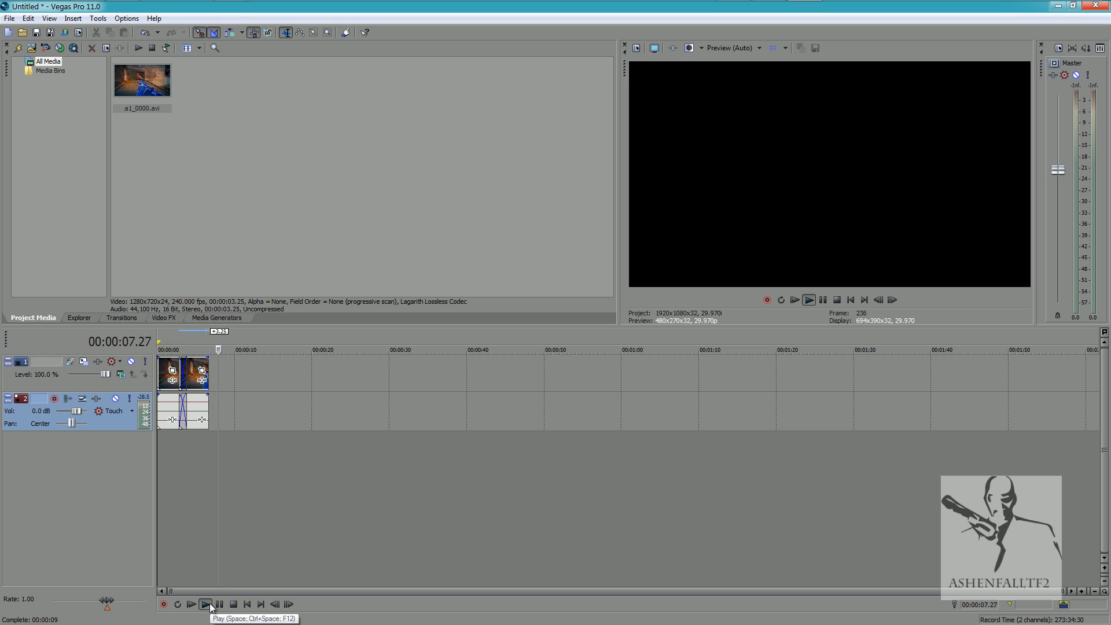
pyautogui.click(220, 604)
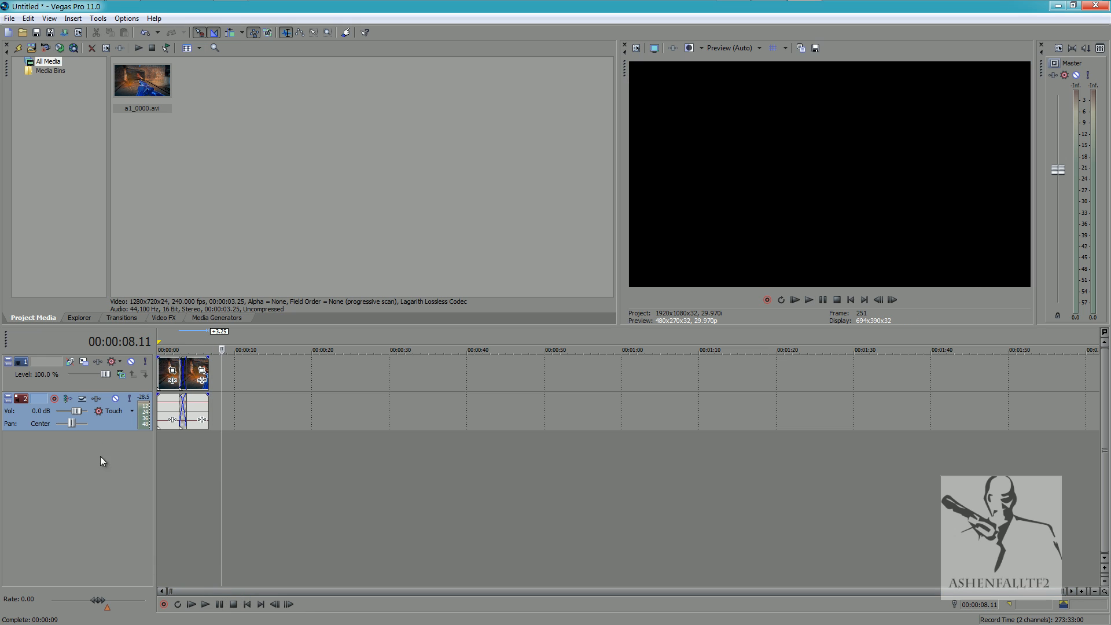
# Mute the clip's audio track, play the crossfade from the start, and return the playhead to the beginning.
pyautogui.click(118, 399)
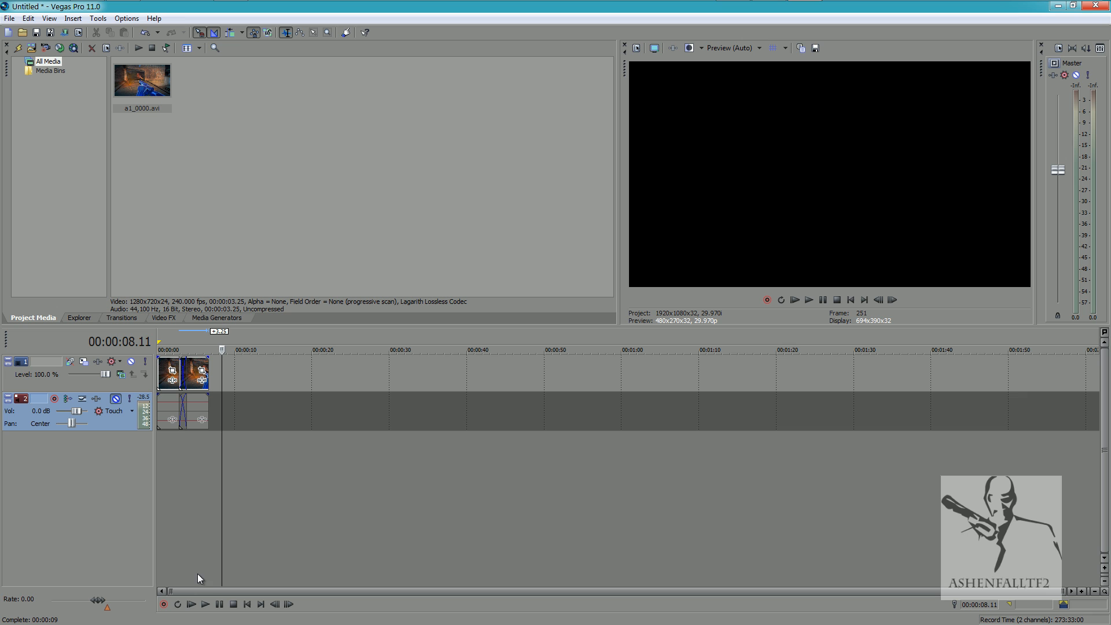
pyautogui.click(191, 605)
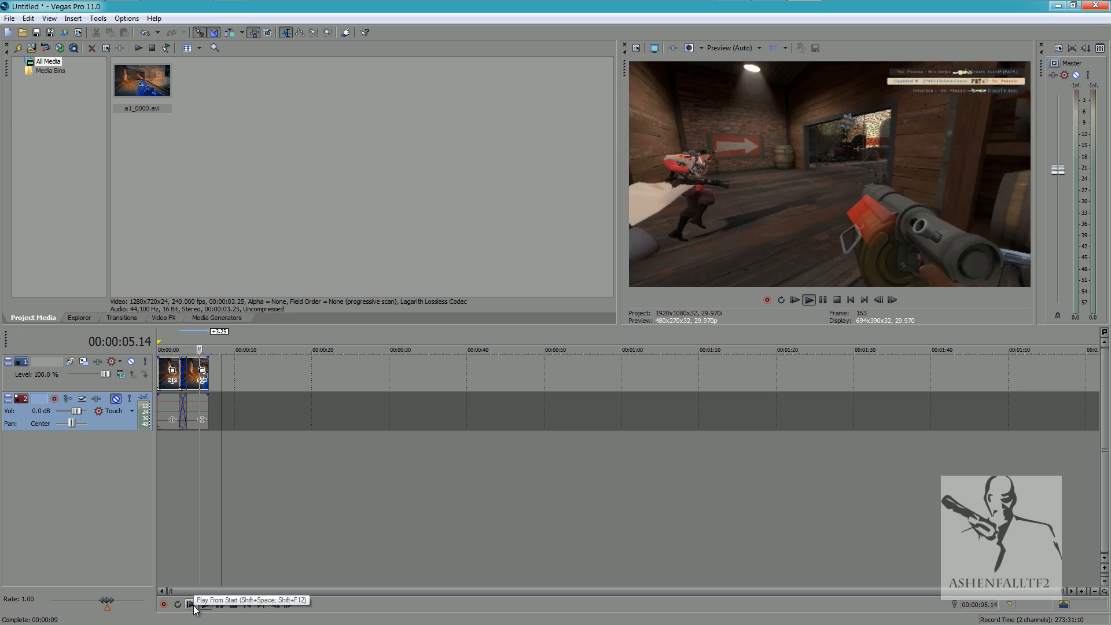
pyautogui.click(233, 604)
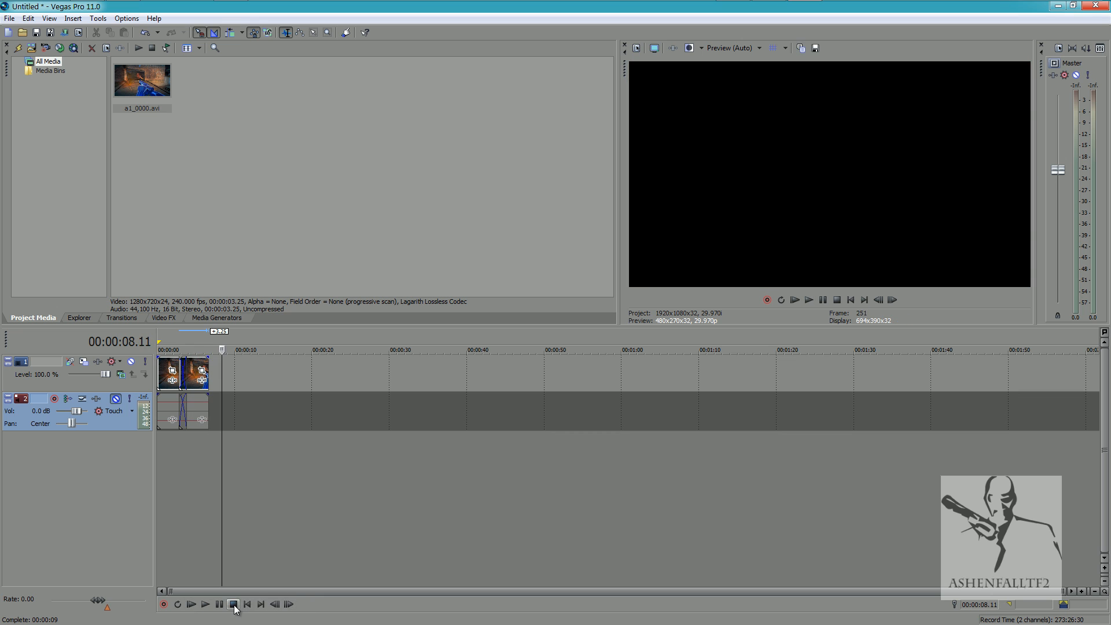
pyautogui.click(247, 604)
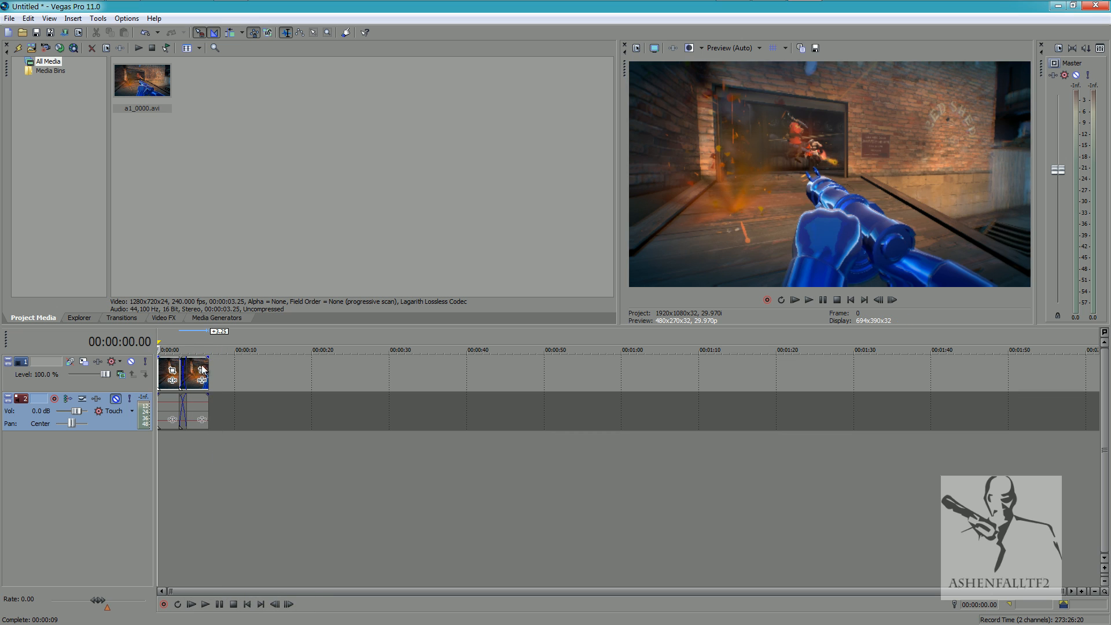
# Adjust the second clip's overlap with the first clip and delete the second clip from the timeline.
pyautogui.moveTo(203, 369)
pyautogui.mouseDown()
pyautogui.moveTo(245, 371)
pyautogui.moveTo(190, 351)
pyautogui.mouseUp()
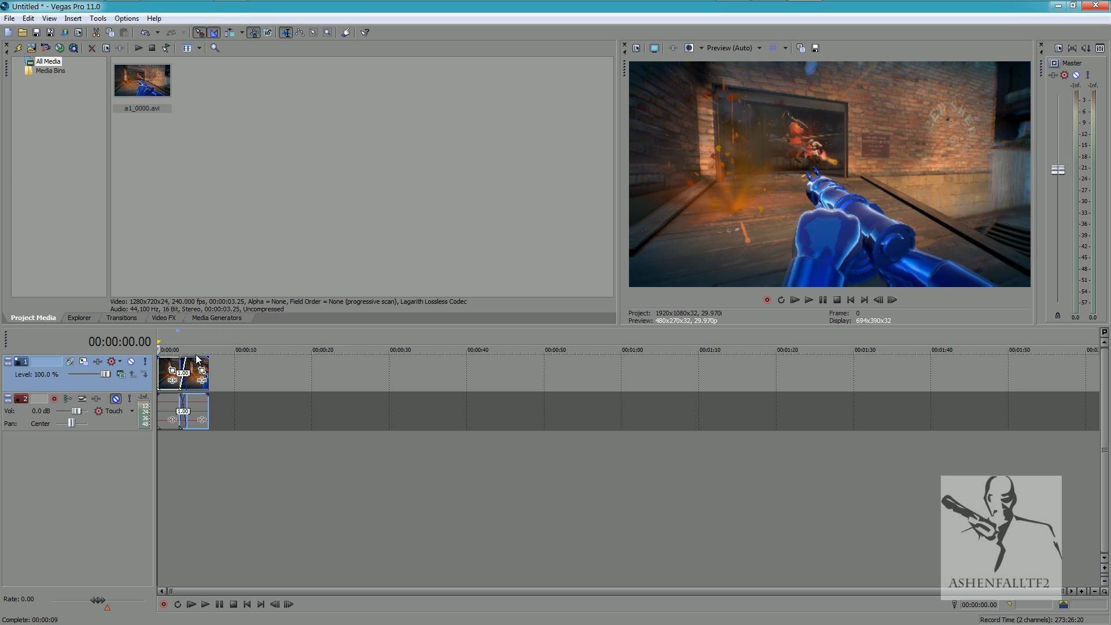
pyautogui.moveTo(197, 360); pyautogui.dragTo(224, 384)
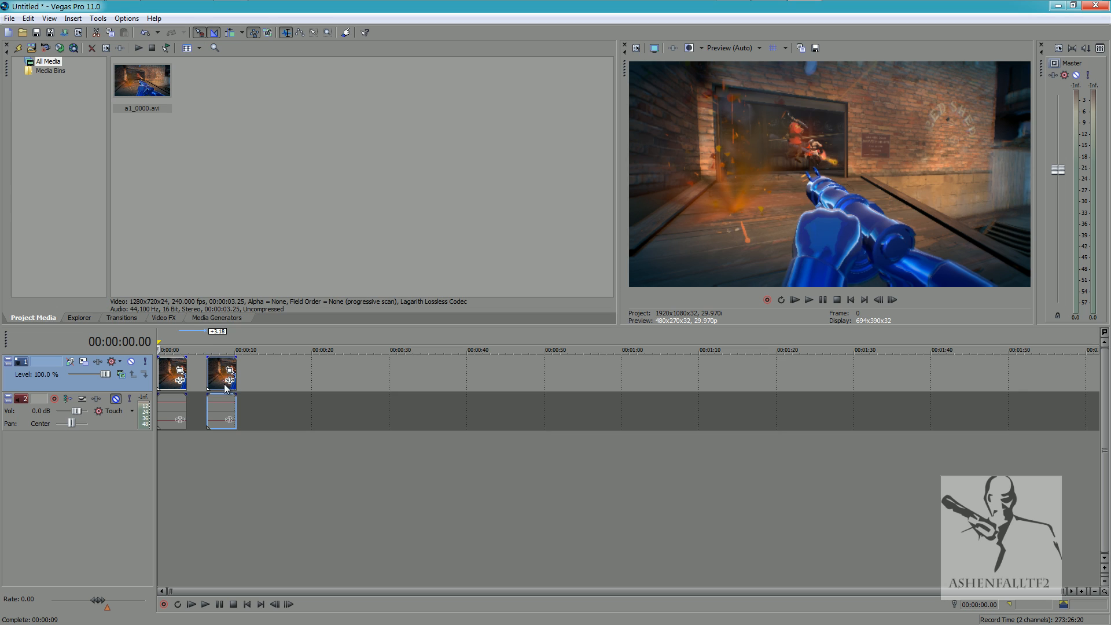
pyautogui.press('Delete')
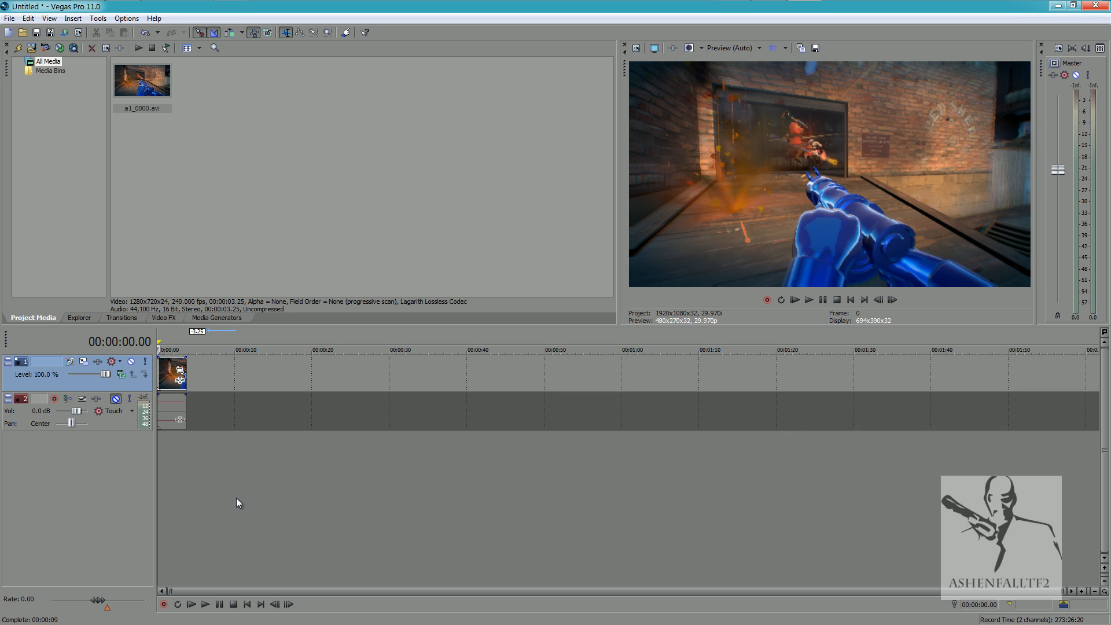
# Insert a new empty audio track and a new empty video track into the timeline.
pyautogui.rightClick(168, 514)
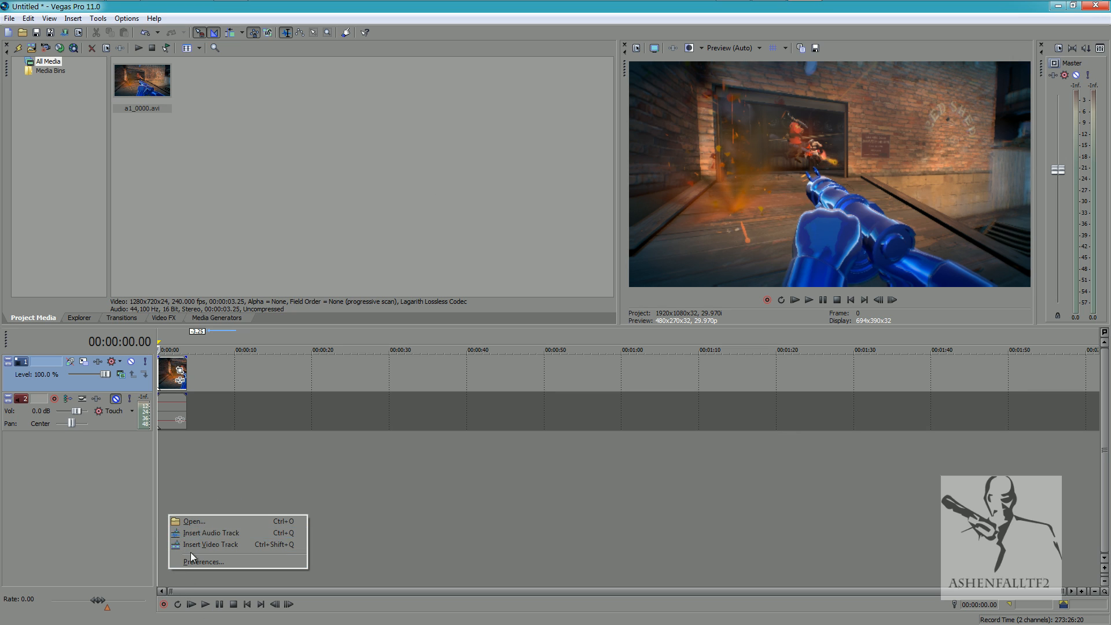
pyautogui.click(213, 532)
pyautogui.rightClick(183, 482)
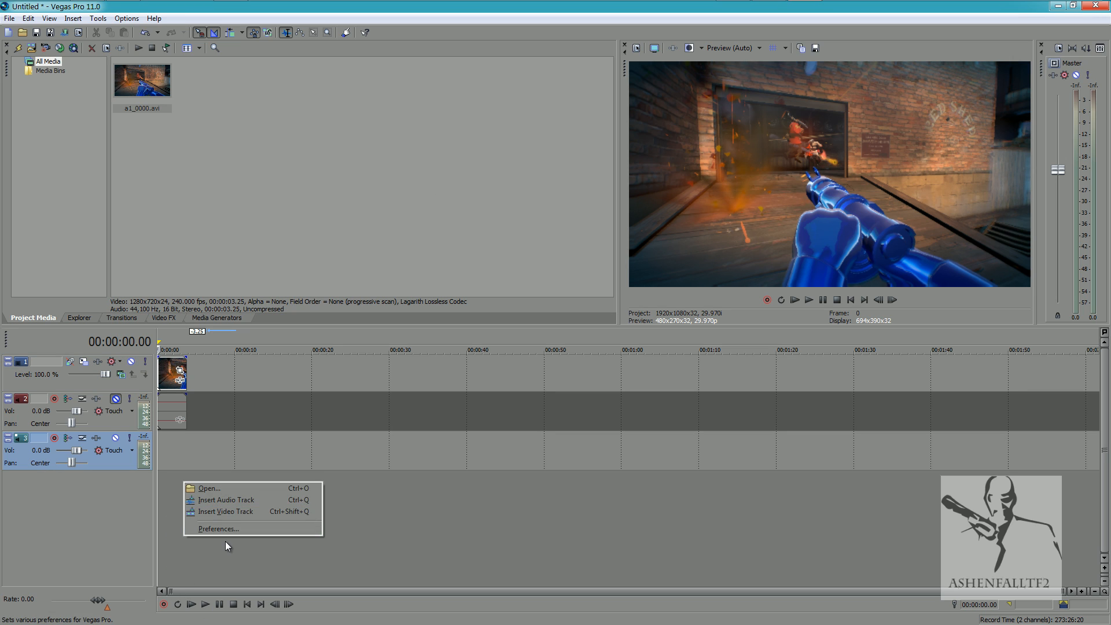
pyautogui.click(213, 511)
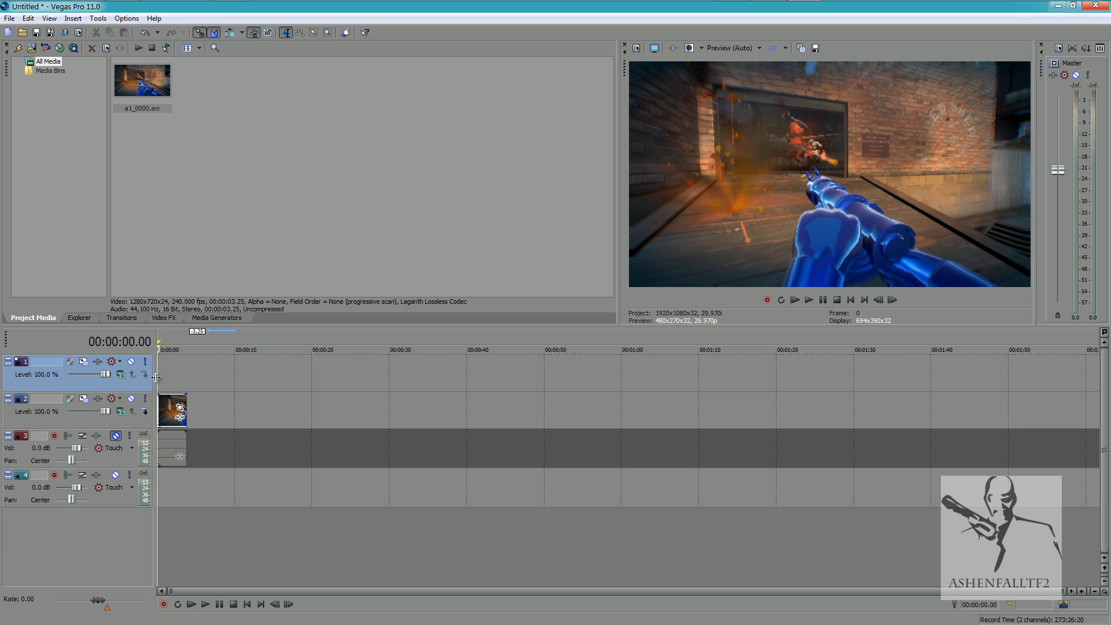
# Insert a text media event at the start of the empty video track with the text "Lights".
pyautogui.rightClick(163, 372)
pyautogui.click(199, 482)
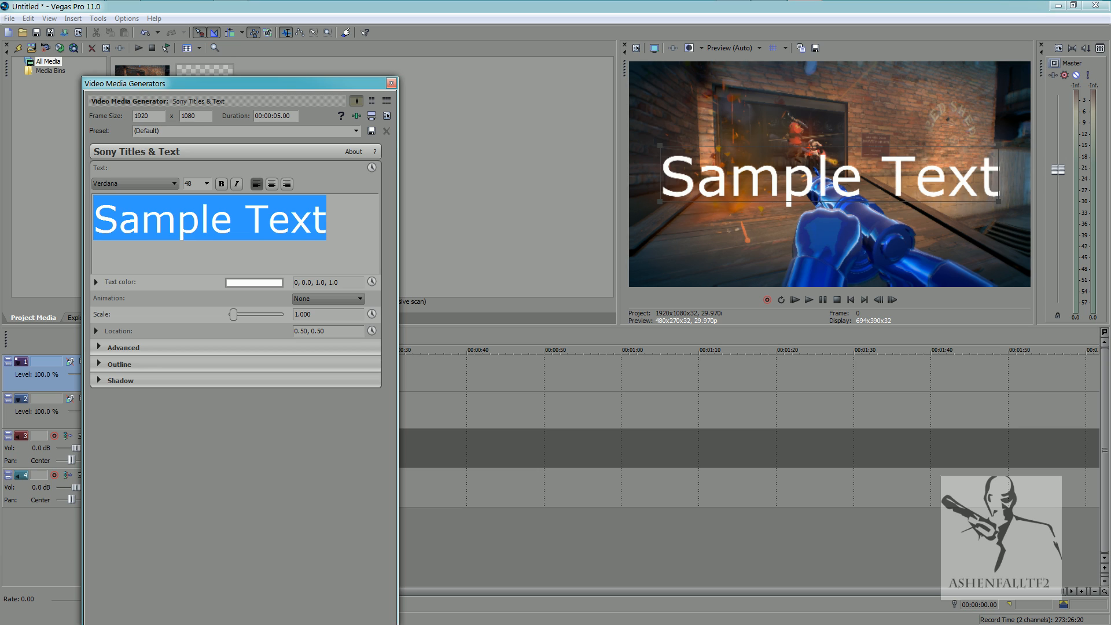
pyautogui.write('Lights')
# Set the whole "Lights" title to the Tw Cen MT Condensed font and centre-align it.
pyautogui.hotkey('ctrl', 'a')
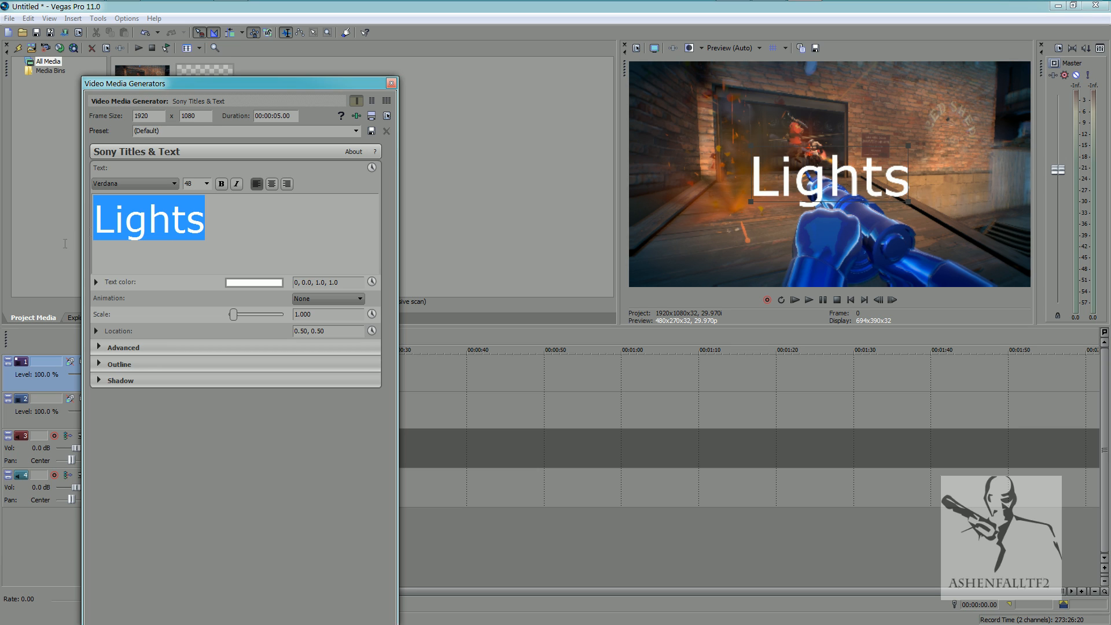
pyautogui.click(120, 180)
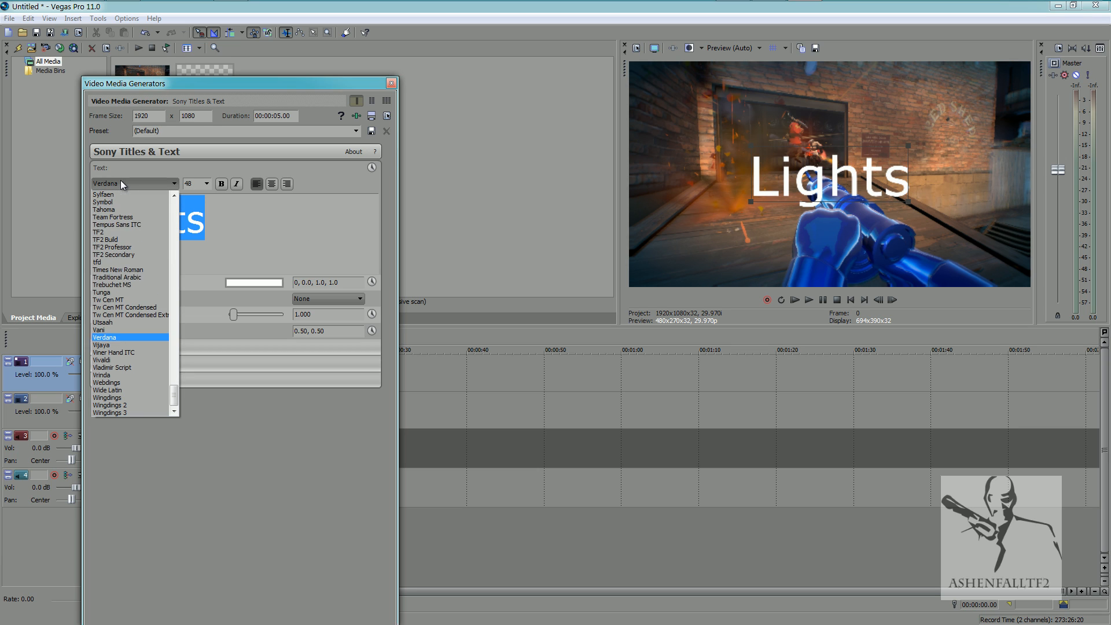
pyautogui.click(128, 310)
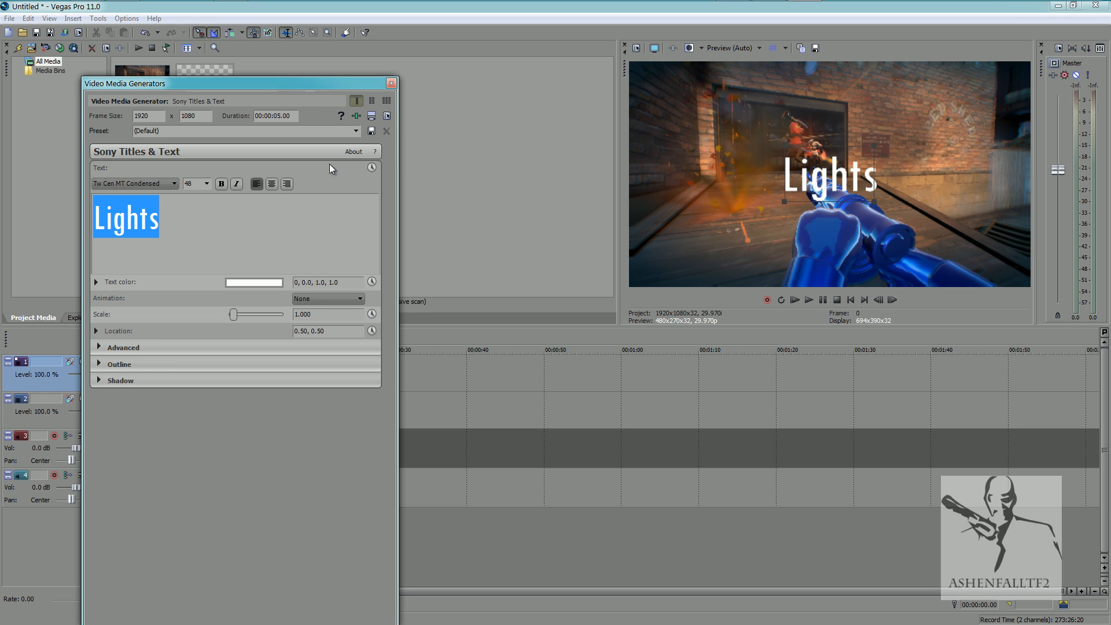
pyautogui.click(272, 186)
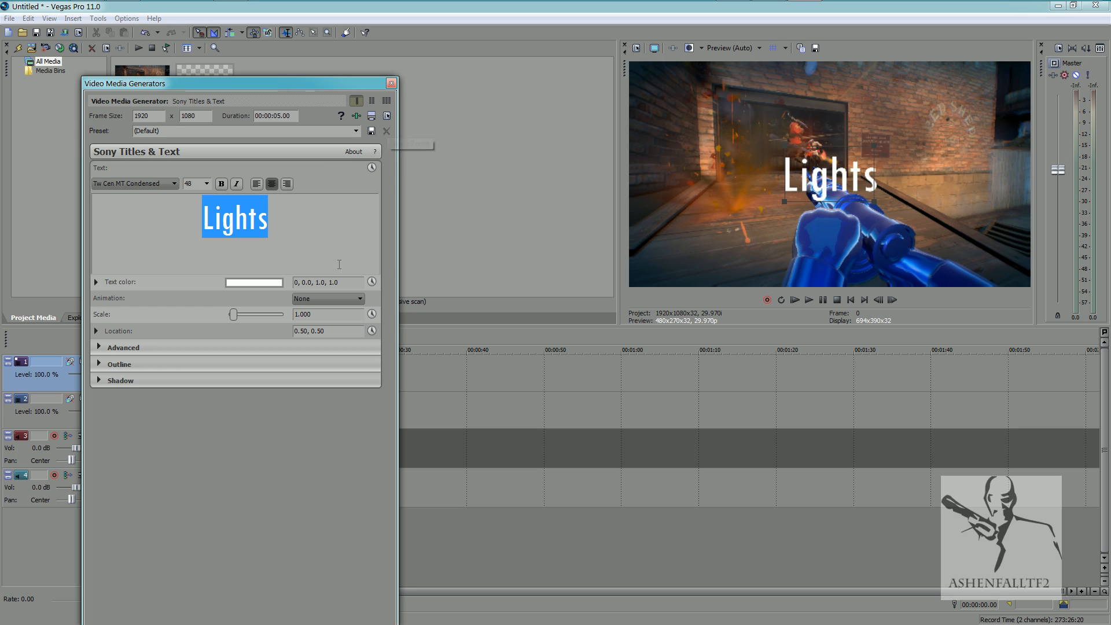
# Apply the Slide Down animation to the "Lights" title, play it over the clip, and return to the start.
pyautogui.click(333, 299)
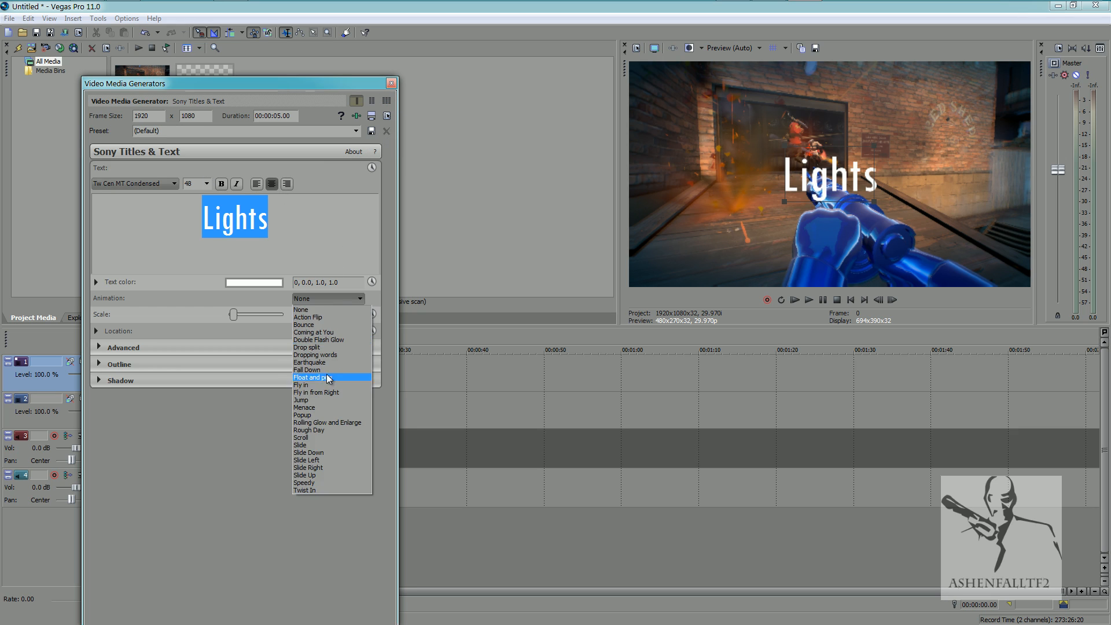
pyautogui.click(320, 455)
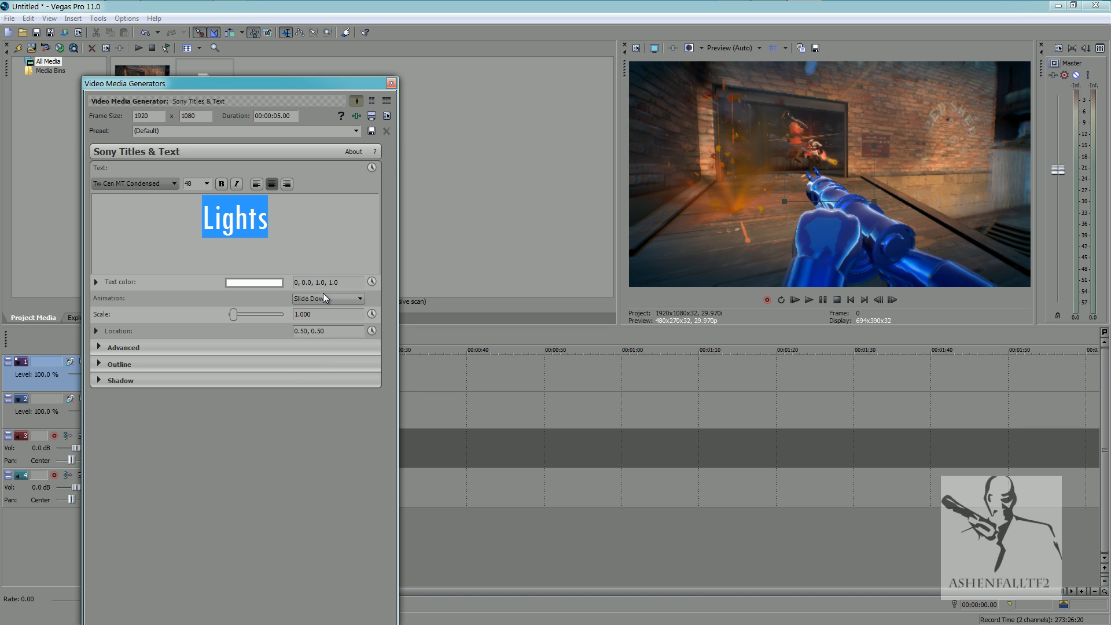
pyautogui.click(392, 85)
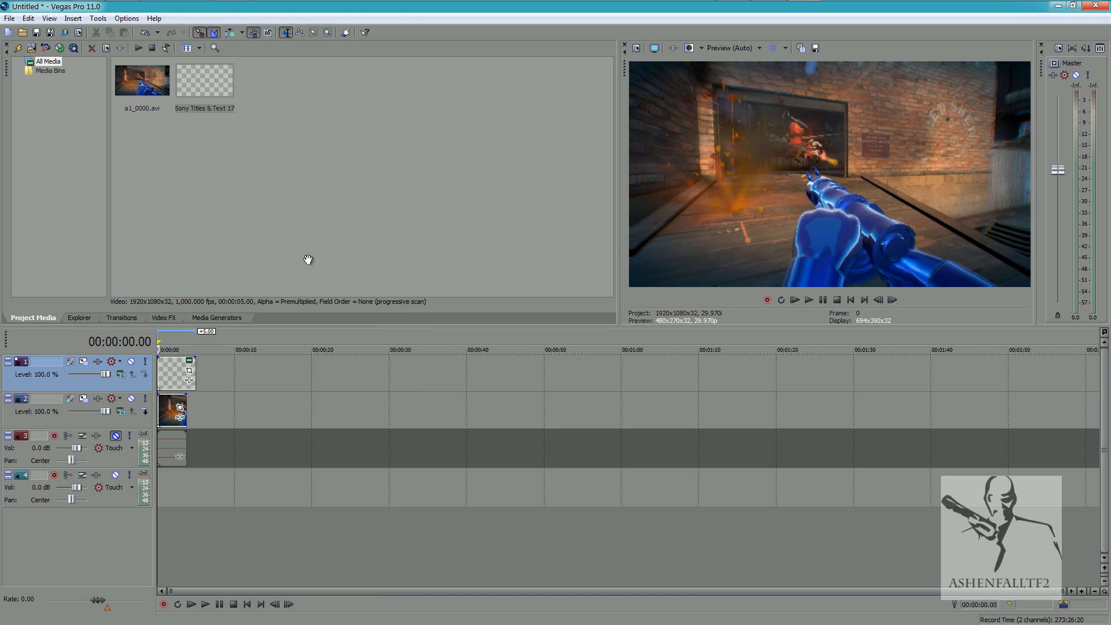
pyautogui.click(191, 604)
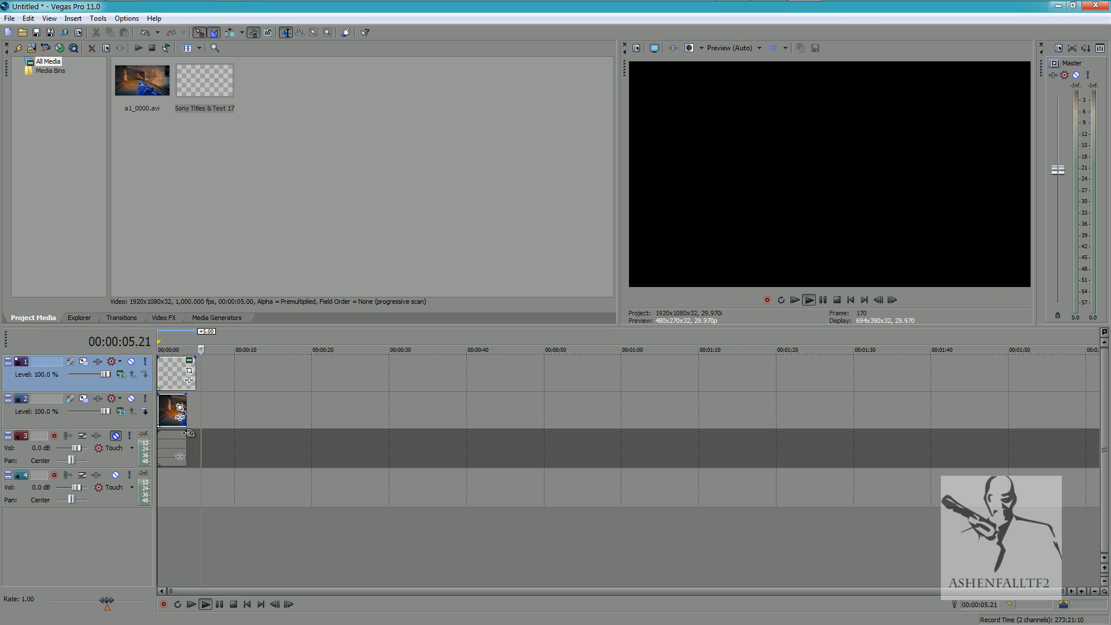
pyautogui.click(219, 605)
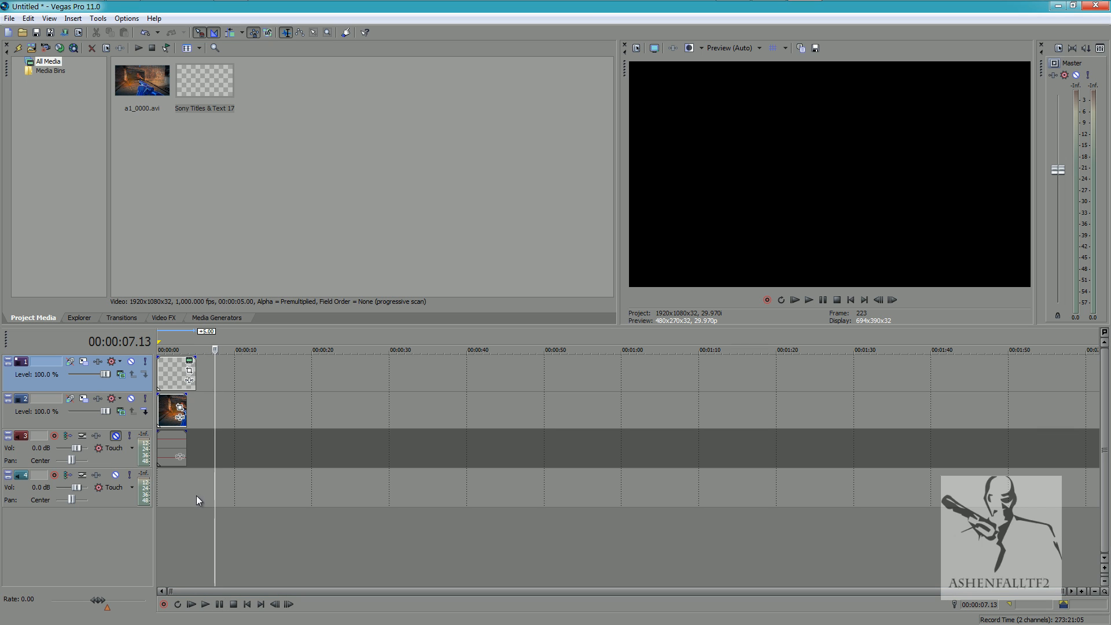
pyautogui.click(247, 604)
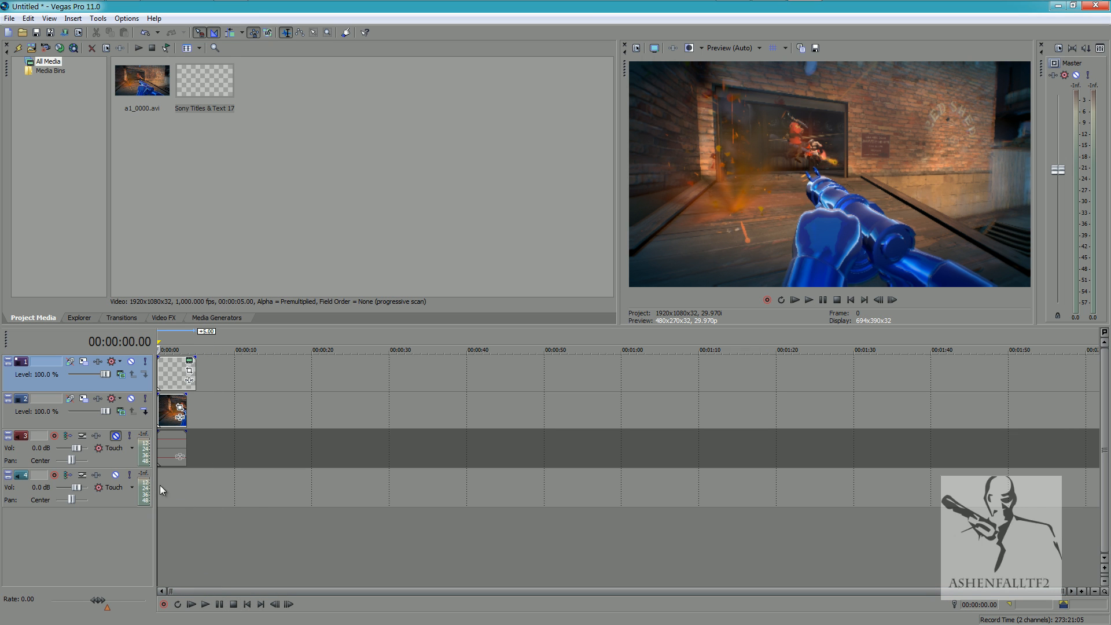